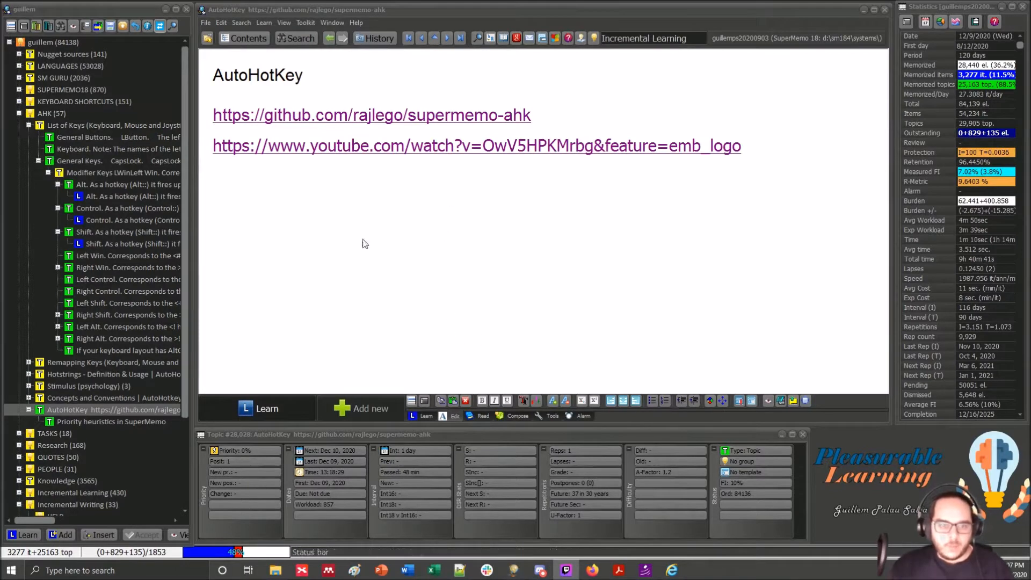
Step: View the Priority heuristics in SuperMemo topic, and return to its parent AutoHotKey topic
{"action": "left_click", "coordinate": [117, 421]}
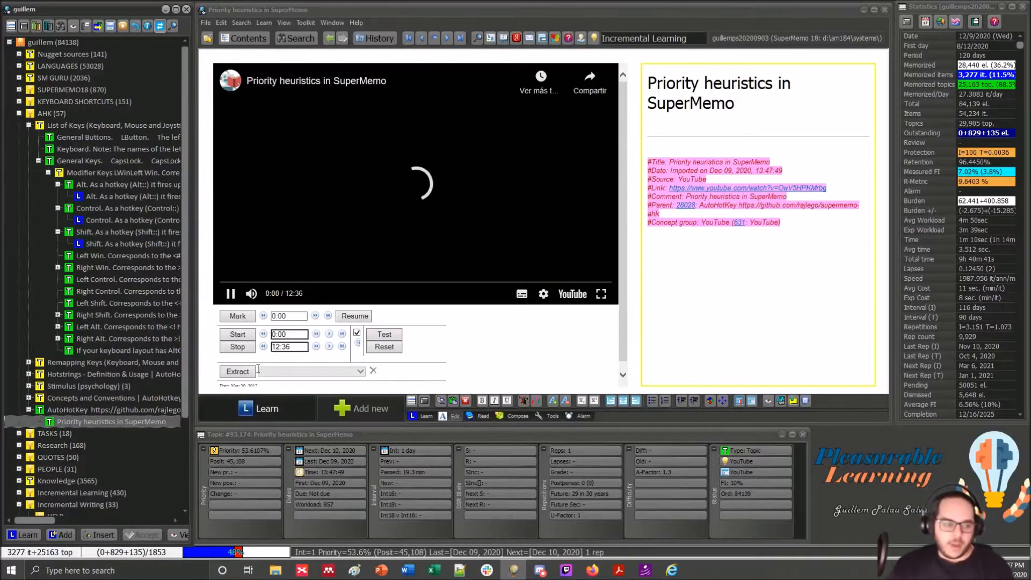
{"action": "left_click", "coordinate": [114, 409]}
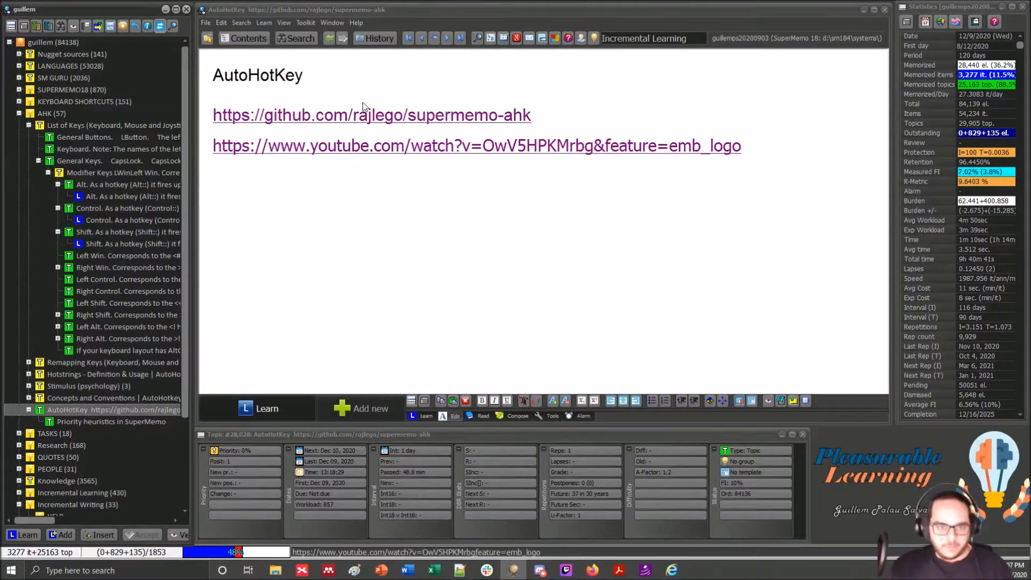
Step: Switch to Firefox and look over the file list of the rajlego/supermemo-ahk repository on GitHub
{"action": "mouse_move", "coordinate": [593, 576]}
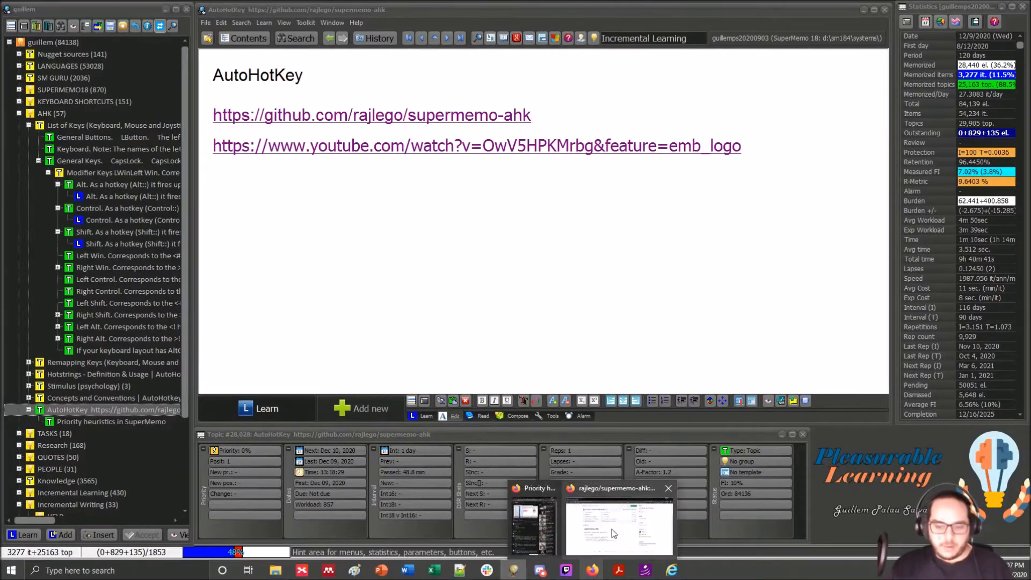
{"action": "left_click", "coordinate": [611, 528]}
{"action": "scroll", "coordinate": [425, 300], "scroll_direction": "up", "scroll_amount": 2}
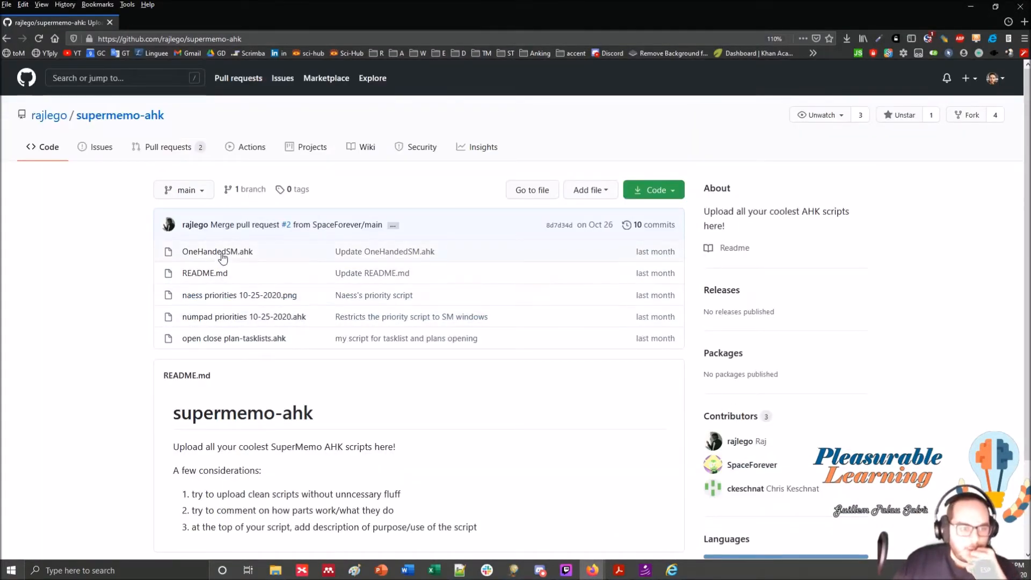
{"action": "scroll", "coordinate": [236, 258], "scroll_direction": "down", "scroll_amount": 2}
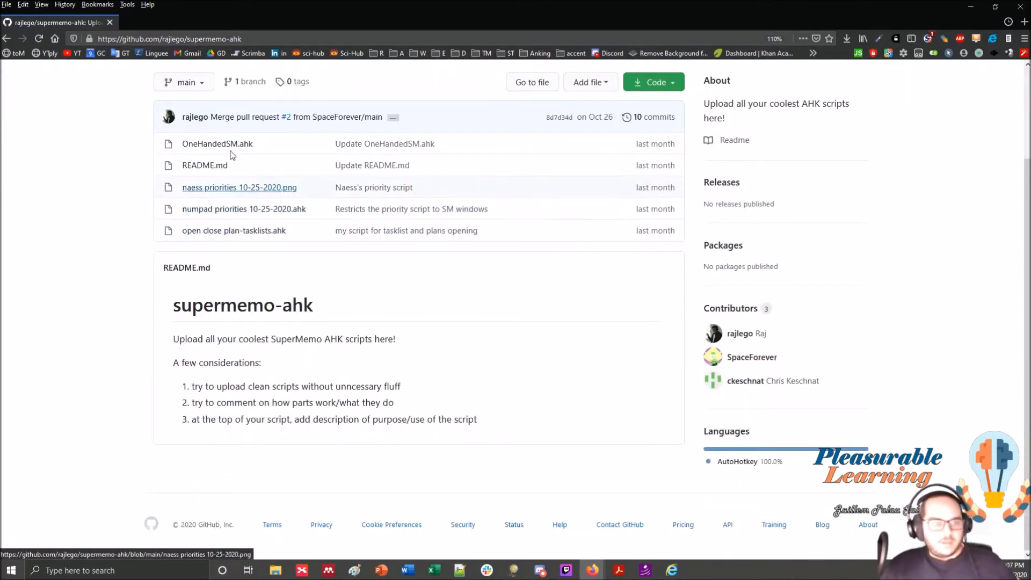
Step: Open naess priorities 10-25-2020.png in a new tab and numpad priorities 10-25-2020.ahk in the current one, and show the image
{"action": "right_click", "coordinate": [240, 195]}
{"action": "left_click", "coordinate": [253, 195]}
{"action": "left_click", "coordinate": [242, 209]}
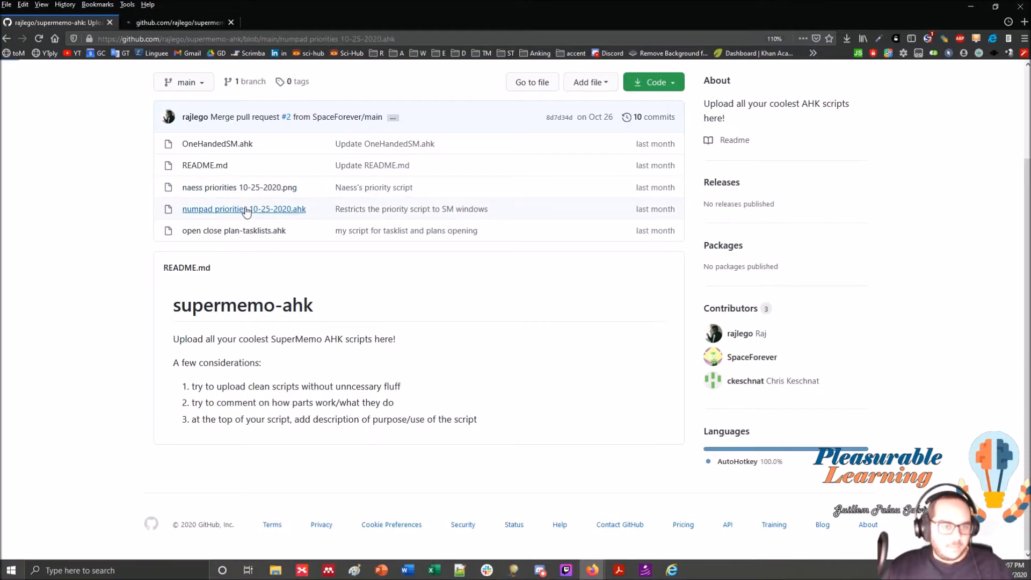
{"action": "left_click", "coordinate": [181, 22]}
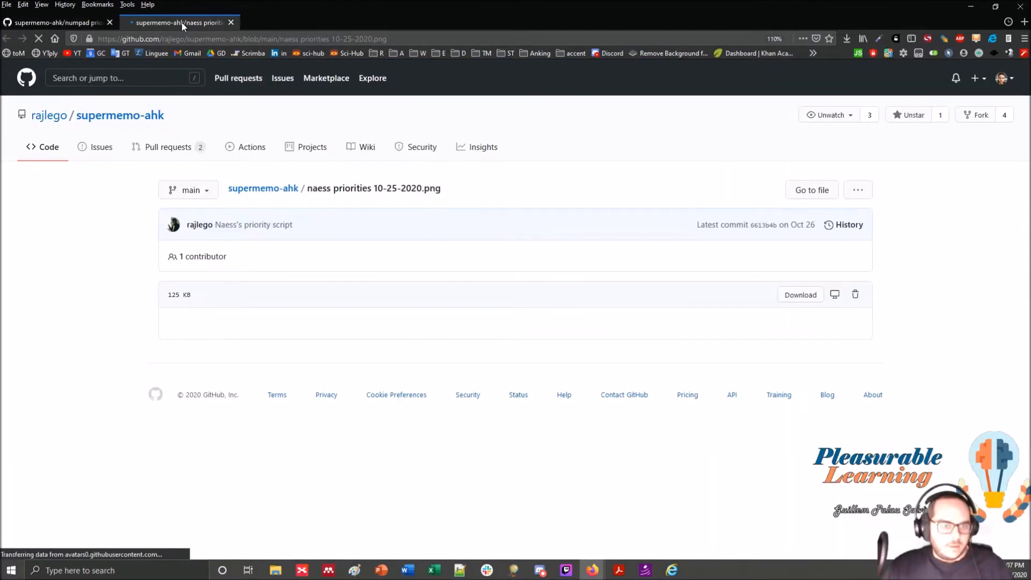
Step: Examine the priority diagram's percentage zones and the numpad keys assigned to them
{"action": "scroll", "coordinate": [160, 256], "scroll_direction": "down", "scroll_amount": 4}
{"action": "scroll", "coordinate": [160, 256], "scroll_direction": "down", "scroll_amount": 2}
{"action": "scroll", "coordinate": [177, 280], "scroll_direction": "up", "scroll_amount": 2}
{"action": "scroll", "coordinate": [210, 350], "scroll_direction": "down", "scroll_amount": 2}
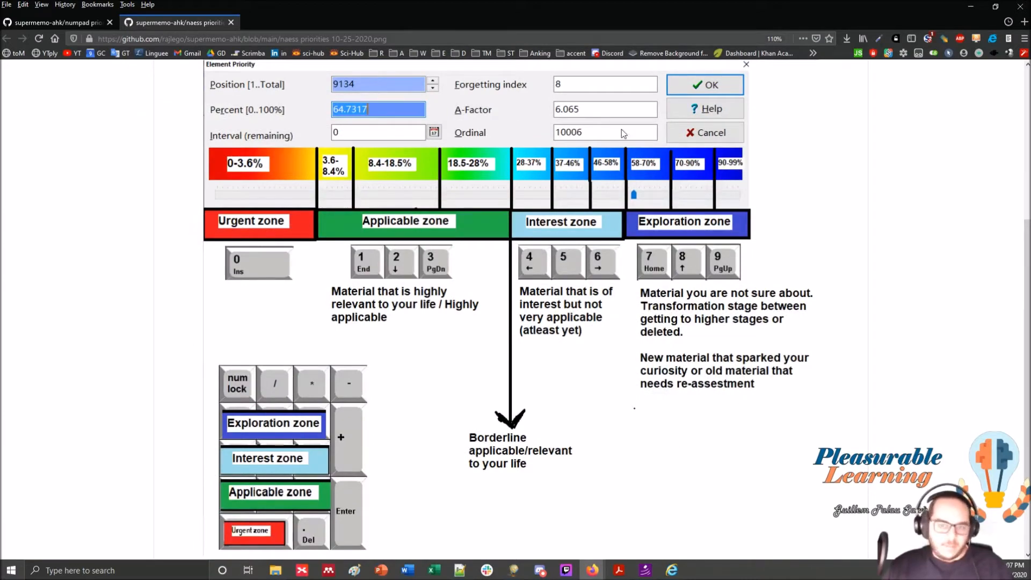
{"action": "scroll", "coordinate": [398, 279], "scroll_direction": "up", "scroll_amount": 3}
Step: Read through the Numpad hotkey definitions in the numpad priorities script, and return to SuperMemo
{"action": "left_click", "coordinate": [47, 30]}
{"action": "scroll", "coordinate": [140, 225], "scroll_direction": "down", "scroll_amount": 9}
{"action": "scroll", "coordinate": [227, 362], "scroll_direction": "down", "scroll_amount": 9}
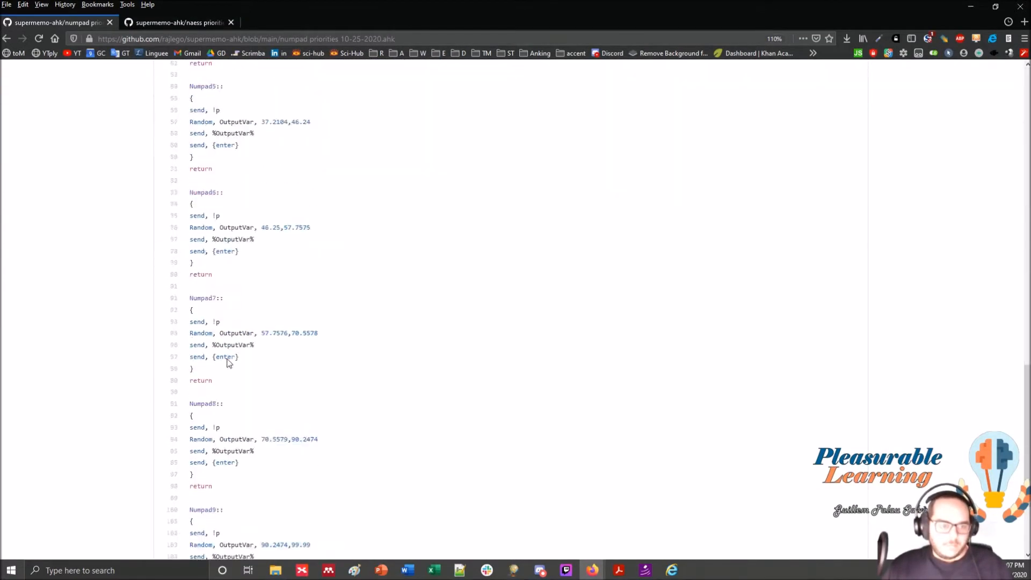
{"action": "scroll", "coordinate": [227, 318], "scroll_direction": "up", "scroll_amount": 5}
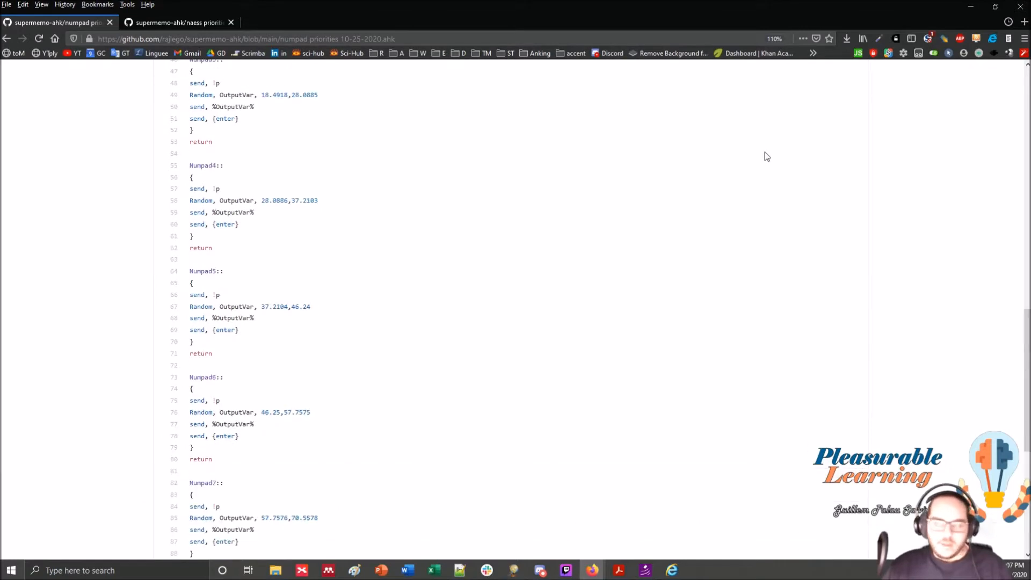
{"action": "left_click", "coordinate": [971, 6]}
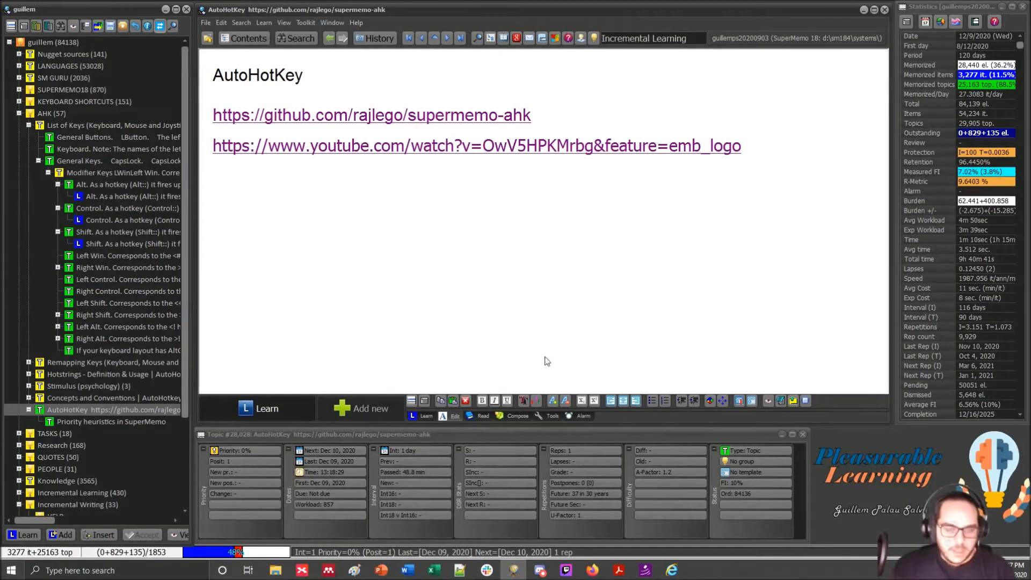
Step: Open the running SuperMemo.ahk script from AutoHotkey for editing in Notepad
{"action": "left_click", "coordinate": [905, 570]}
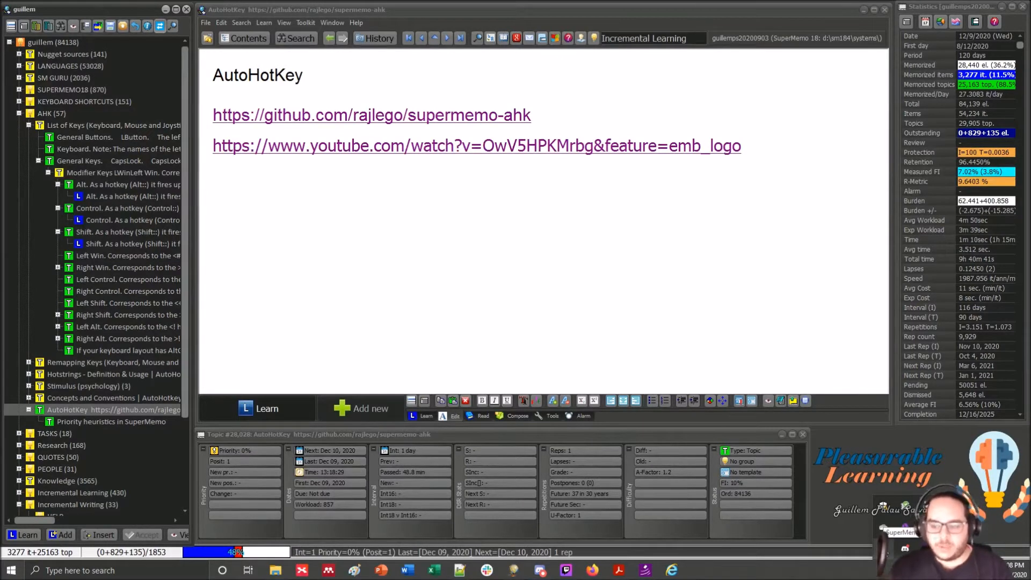
{"action": "double_click", "coordinate": [886, 549]}
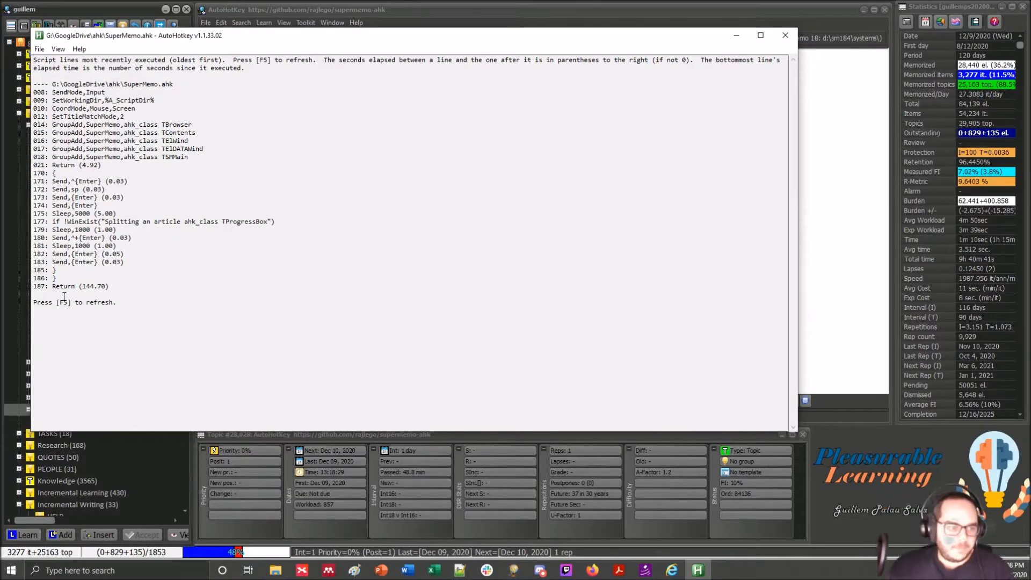
{"action": "left_click", "coordinate": [39, 49]}
{"action": "left_click", "coordinate": [53, 73]}
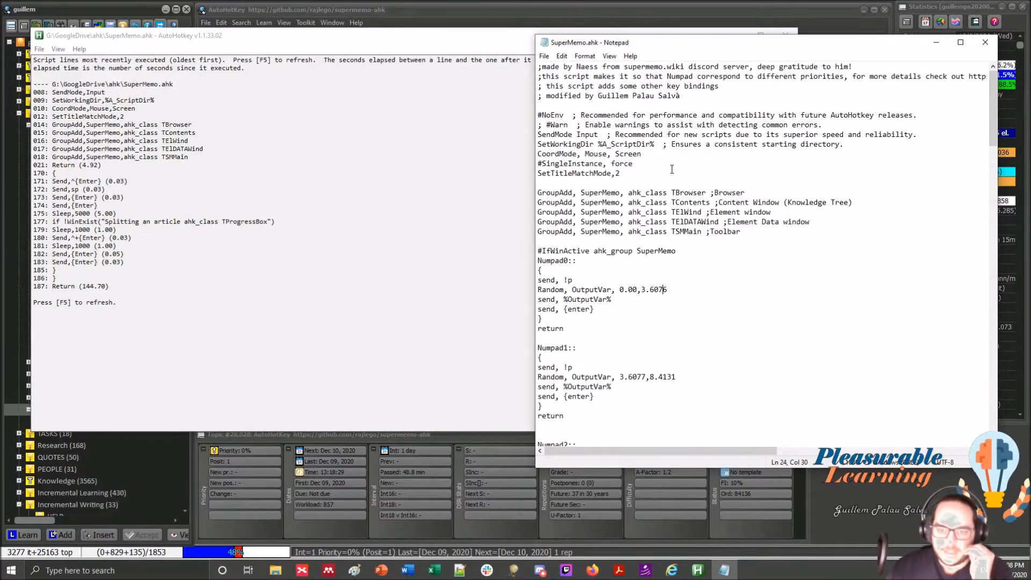
Step: Find the split article section at the end of SuperMemo.ahk, minimise the AutoHotkey window and highlight the section's comment
{"action": "scroll", "coordinate": [672, 170], "scroll_direction": "down", "scroll_amount": 5}
{"action": "scroll", "coordinate": [663, 248], "scroll_direction": "down", "scroll_amount": 20}
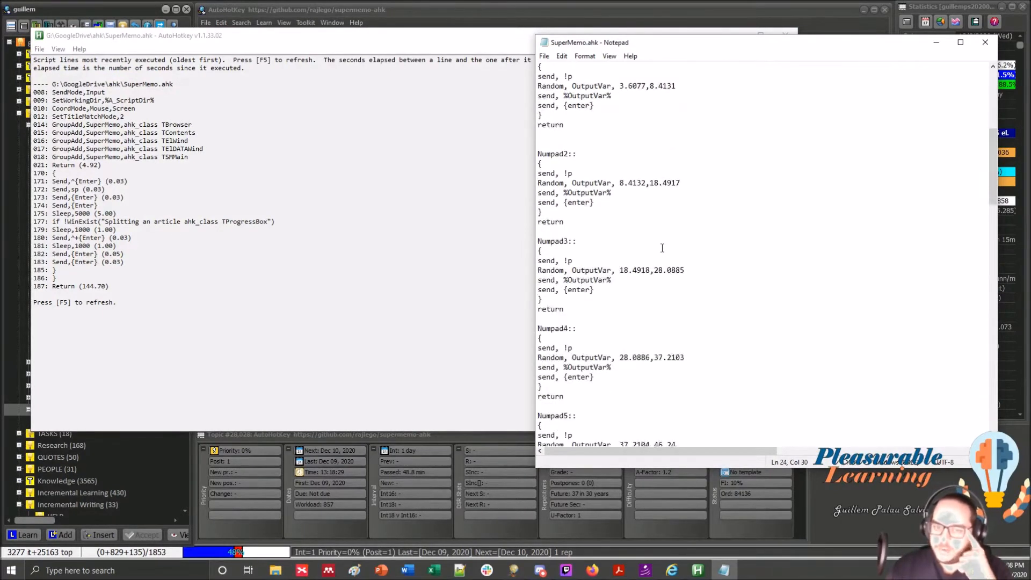
{"action": "scroll", "coordinate": [662, 248], "scroll_direction": "down", "scroll_amount": 15}
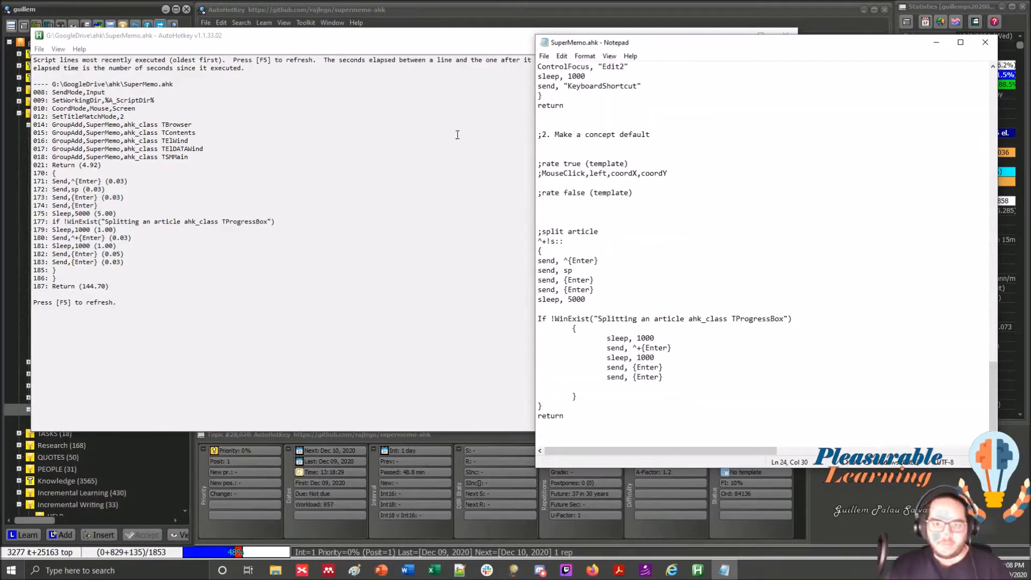
{"action": "left_click", "coordinate": [442, 49]}
{"action": "left_click", "coordinate": [737, 36]}
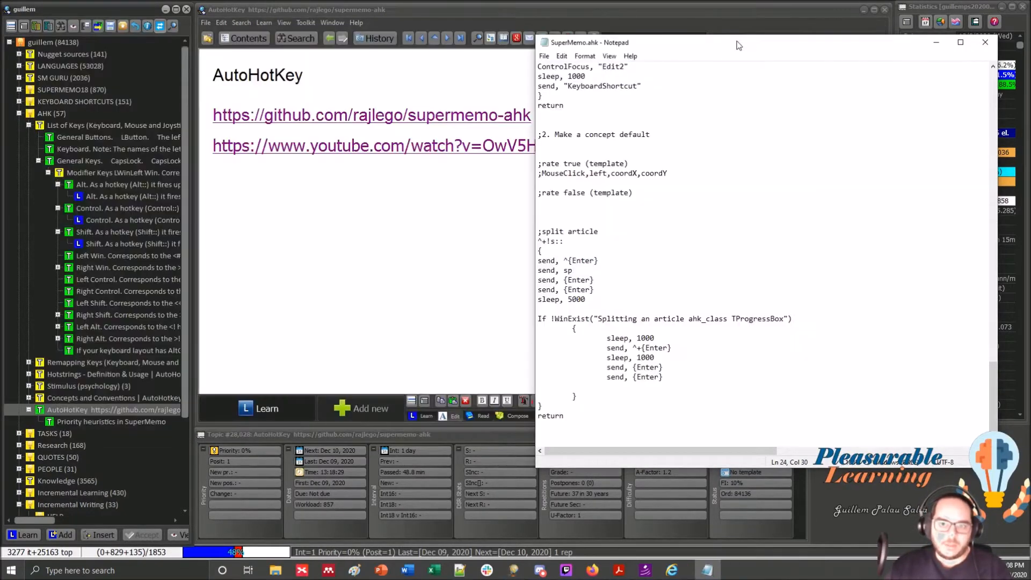
{"action": "left_click_drag", "start_coordinate": [550, 231], "coordinate": [599, 232]}
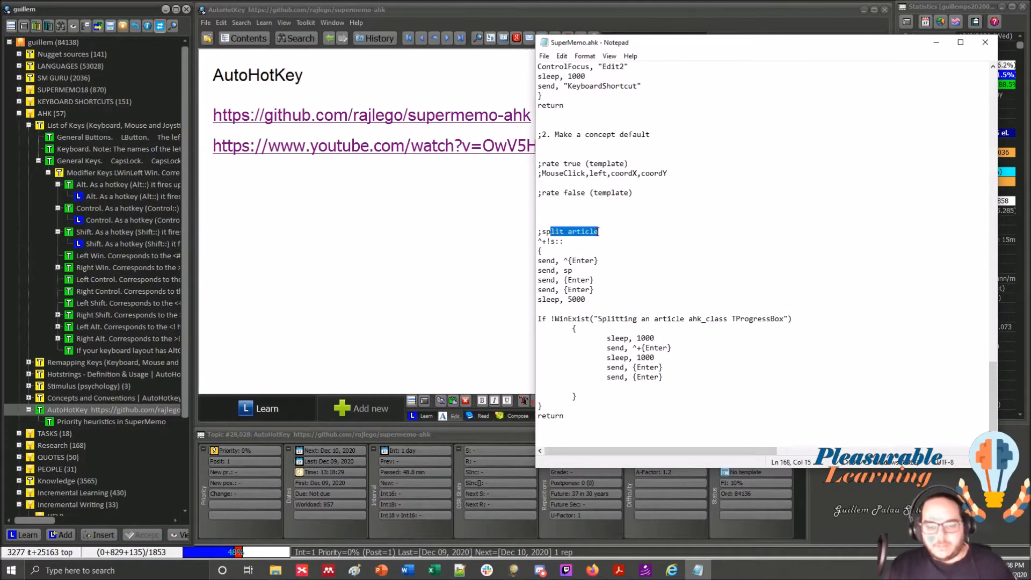
Step: Import the Wikipedia article Shotcut into SuperMemo through the web import
{"action": "left_click", "coordinate": [420, 204]}
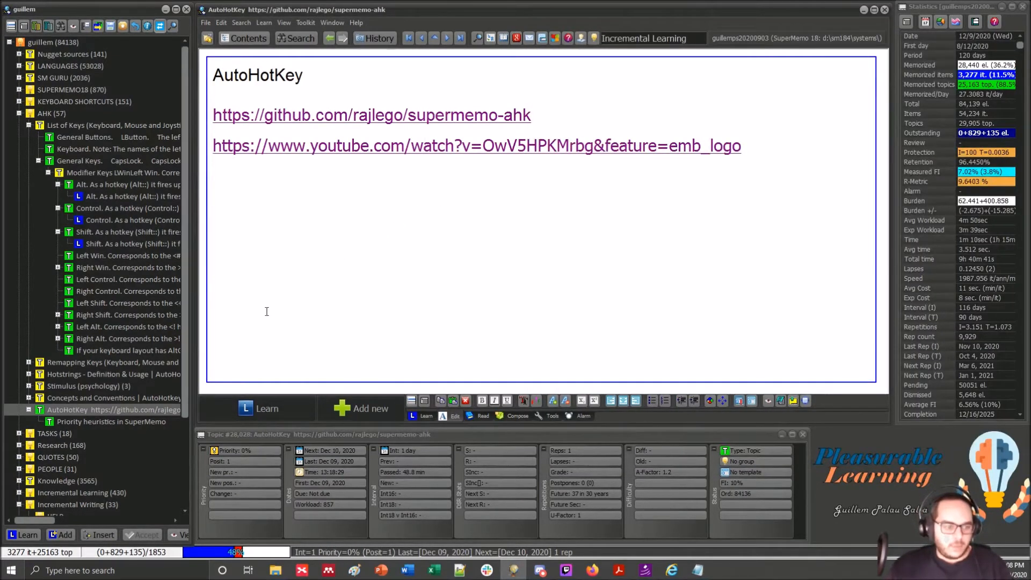
{"action": "key", "text": "ctrl+shift+a"}
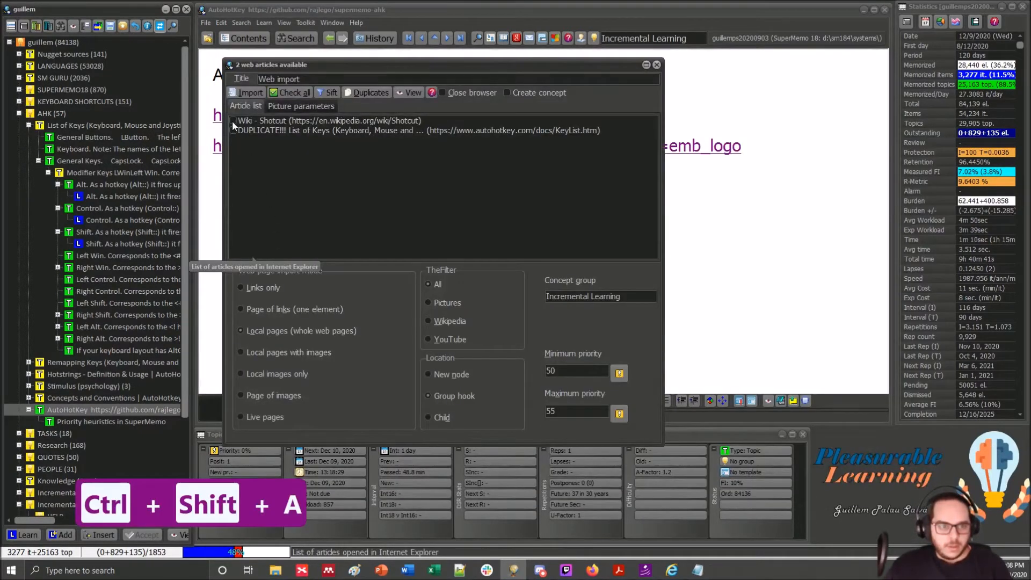
{"action": "left_click", "coordinate": [232, 120]}
{"action": "left_click", "coordinate": [259, 94]}
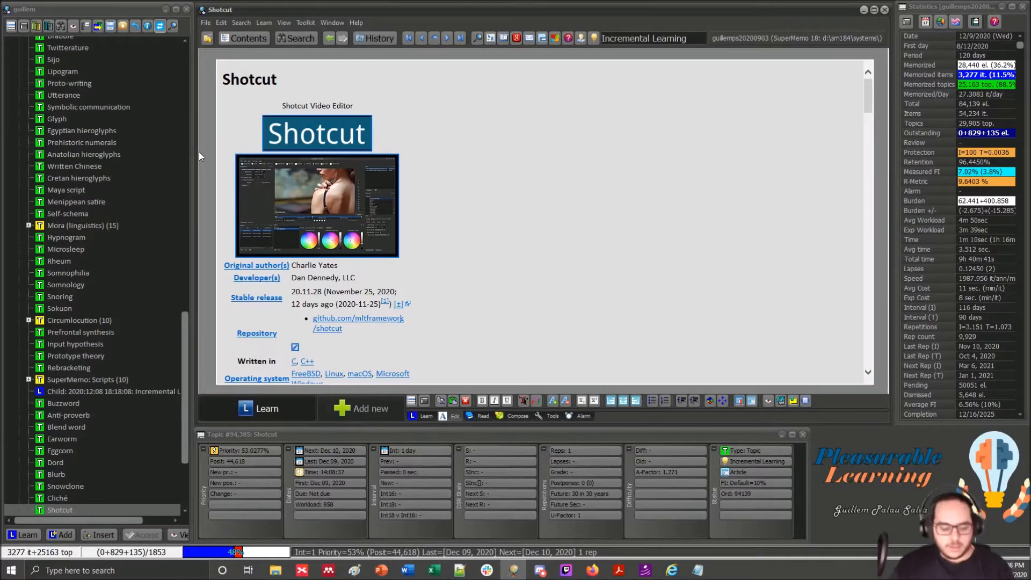
Step: Open the SuperMemo Commander on the Shotcut article and highlight the matching ^{Enter} command in the Notepad script
{"action": "key", "text": "ctrl+Return"}
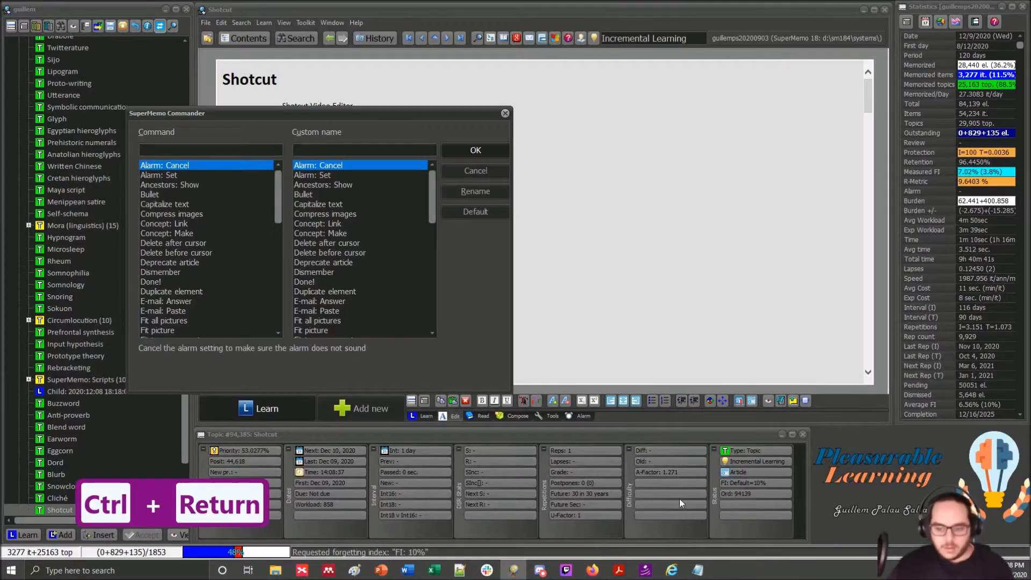
{"action": "left_click", "coordinate": [698, 570]}
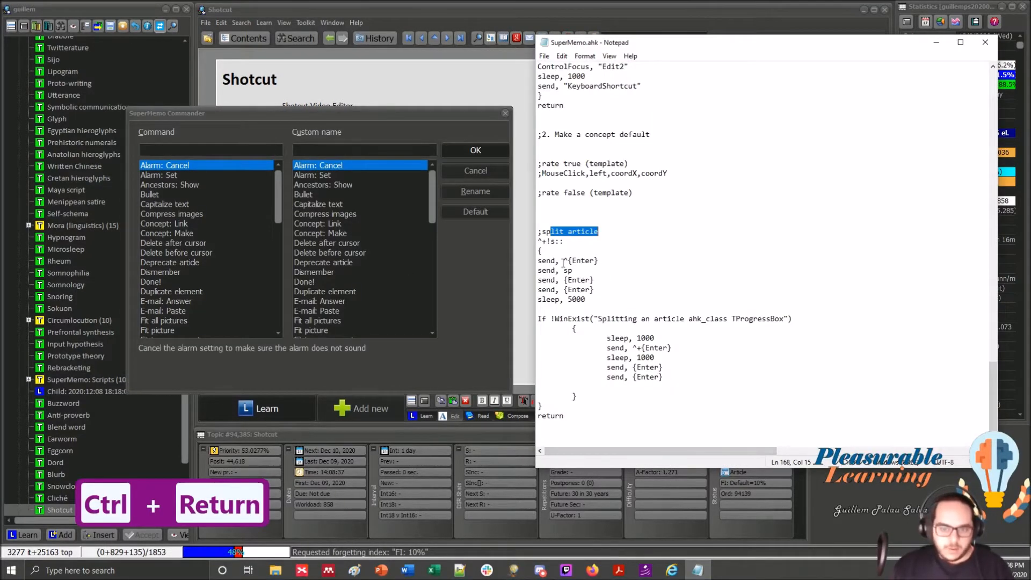
{"action": "left_click_drag", "start_coordinate": [564, 260], "coordinate": [594, 266]}
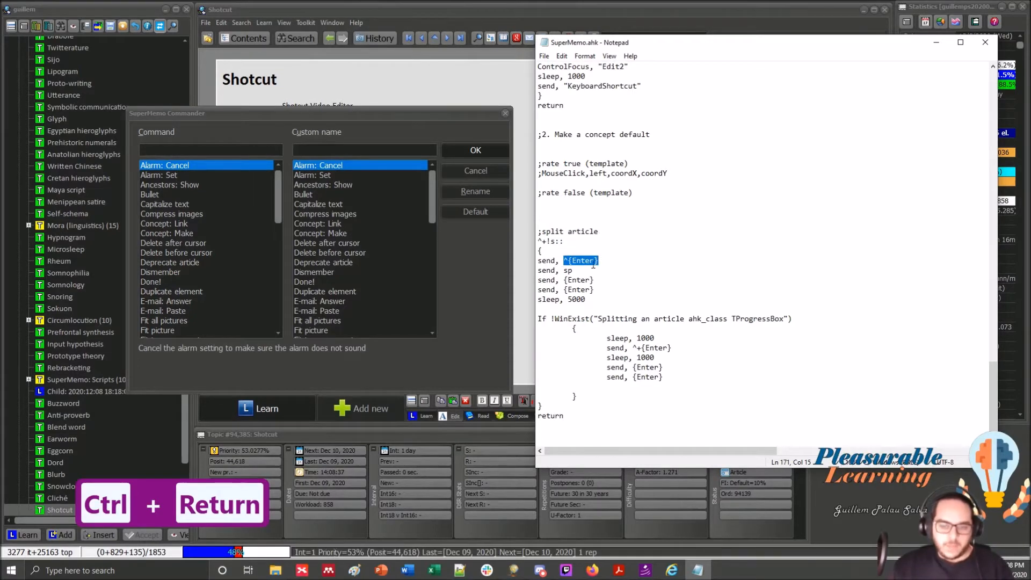
{"action": "left_click", "coordinate": [568, 260]}
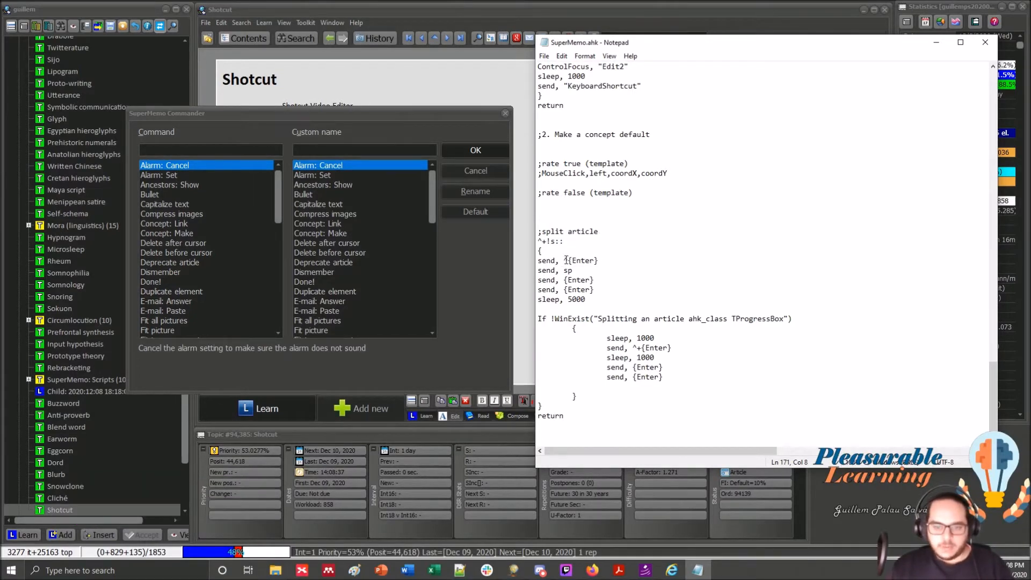
Step: Examine the split article hotkey ^+!s:: in the script, highlighting its modifier symbols one by one
{"action": "left_click_drag", "start_coordinate": [598, 231], "coordinate": [538, 241]}
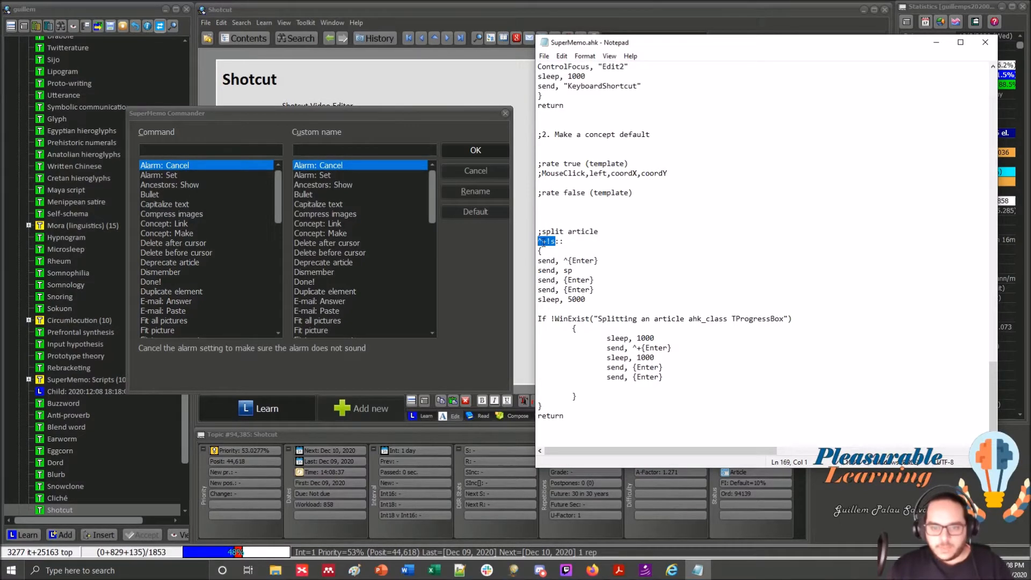
{"action": "key", "text": "Right"}
{"action": "key", "text": "shift+Right"}
{"action": "key", "text": "Left"}
{"action": "key", "text": "Left"}
{"action": "key", "text": "Left"}
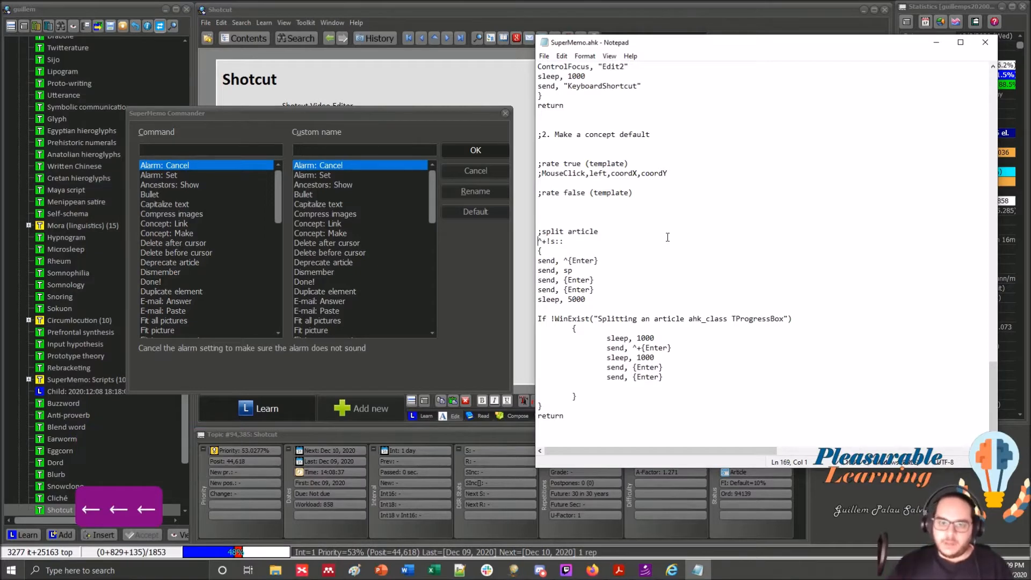
{"action": "key", "text": "shift+Right"}
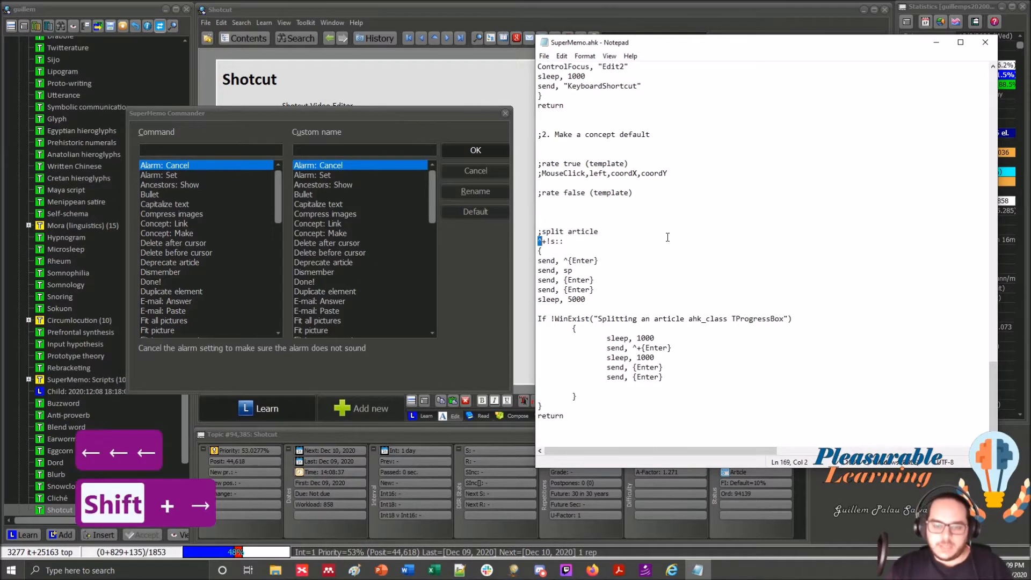
{"action": "key", "text": "Right"}
{"action": "key", "text": "shift+Right"}
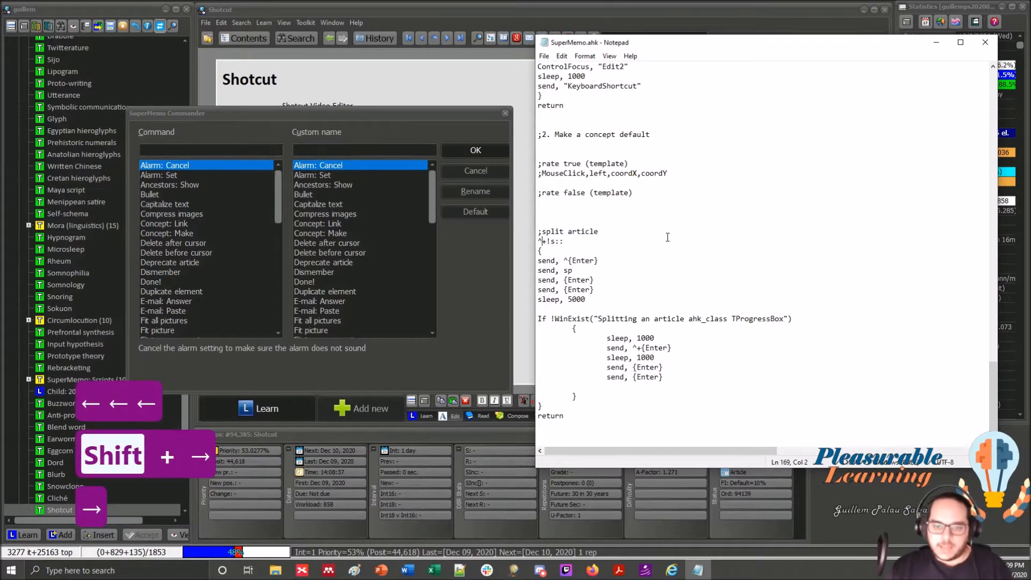
{"action": "key", "text": "Right"}
{"action": "key", "text": "shift+Right"}
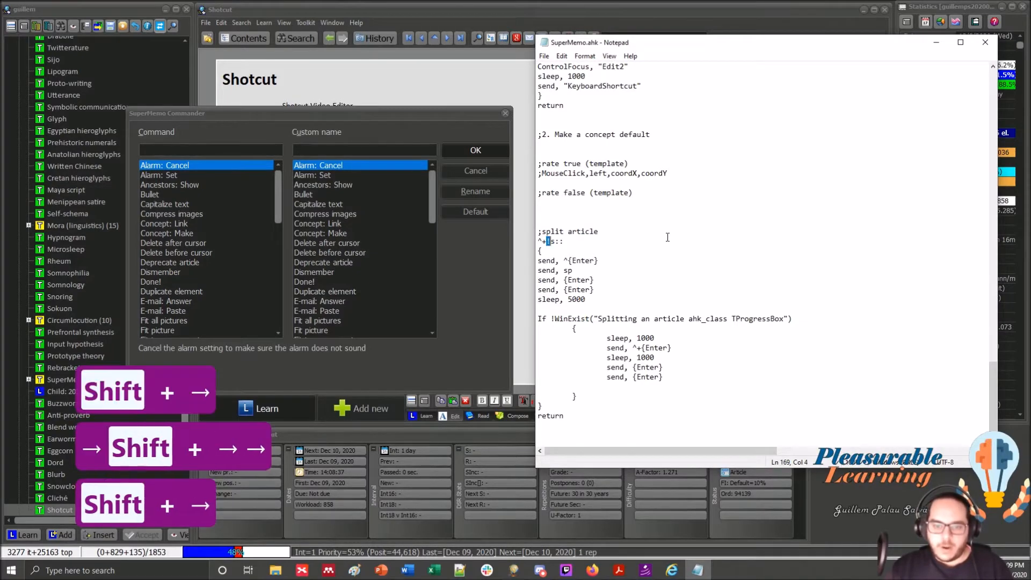
{"action": "key", "text": "Right"}
{"action": "key", "text": "Right"}
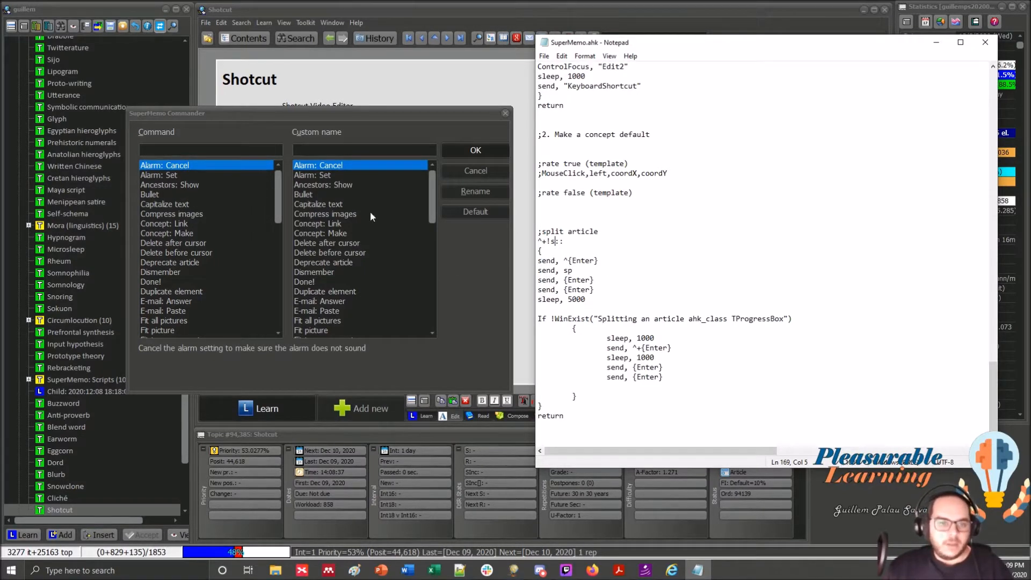
Step: Find the split article command with "spl" and split the Shotcut article using the default markers
{"action": "left_click", "coordinate": [213, 151]}
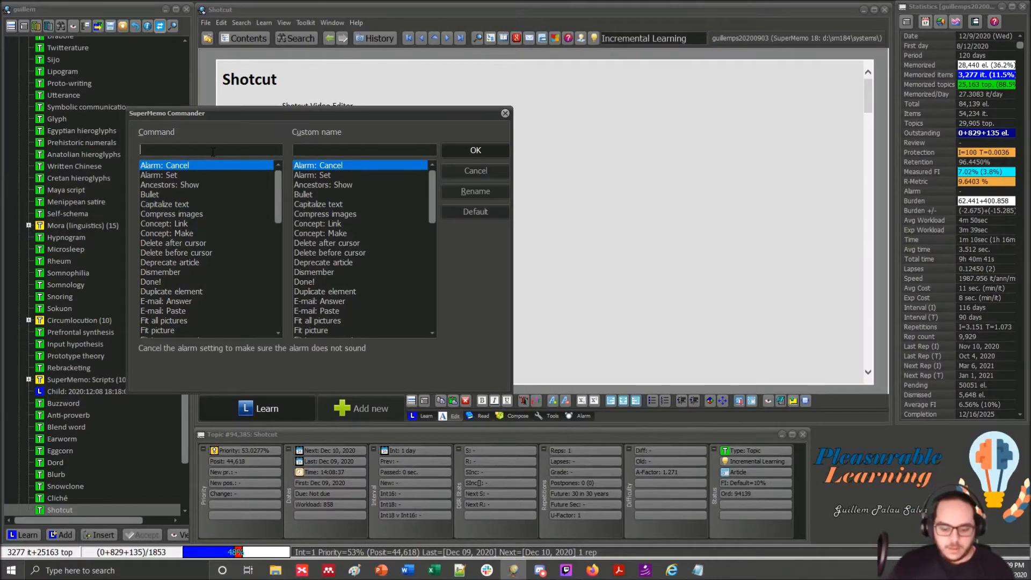
{"action": "type", "text": "sp"}
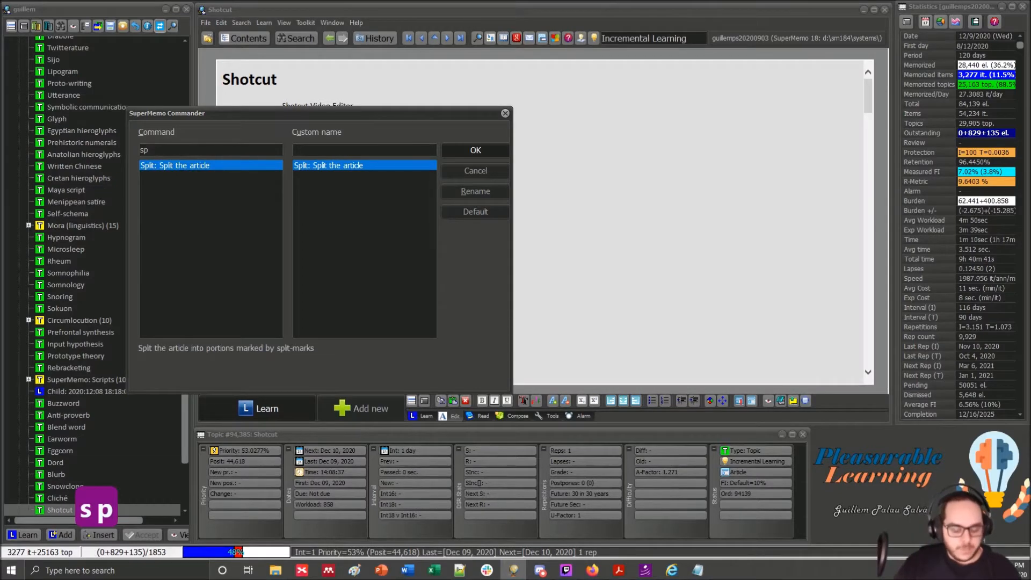
{"action": "type", "text": "l"}
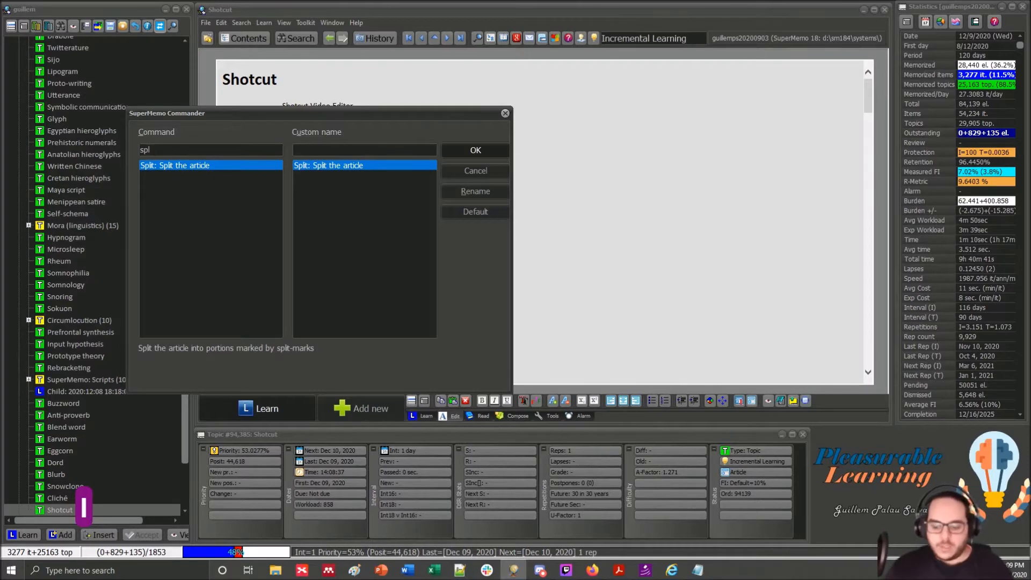
{"action": "key", "text": "Return"}
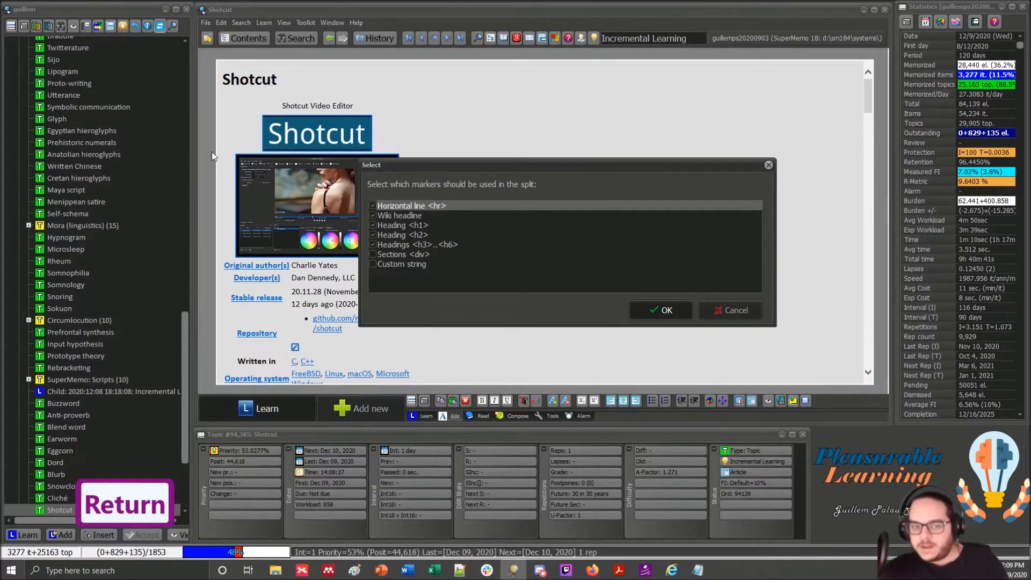
{"action": "key", "text": "Return"}
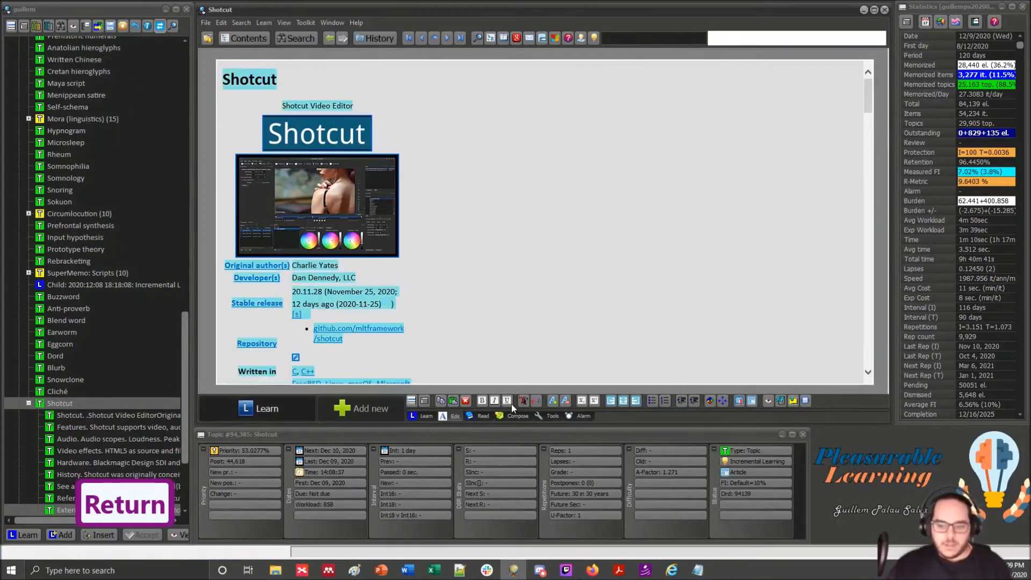
Step: Return to the Notepad script and highlight the sleep, 5000 line, its value and the commands inside the If block
{"action": "left_click", "coordinate": [697, 570]}
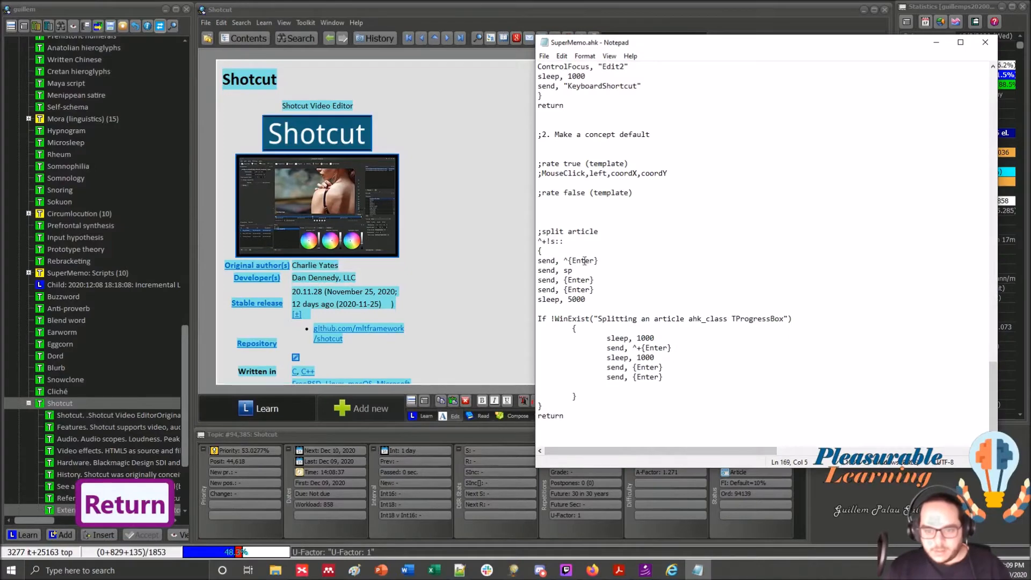
{"action": "left_click_drag", "start_coordinate": [594, 290], "coordinate": [538, 300]}
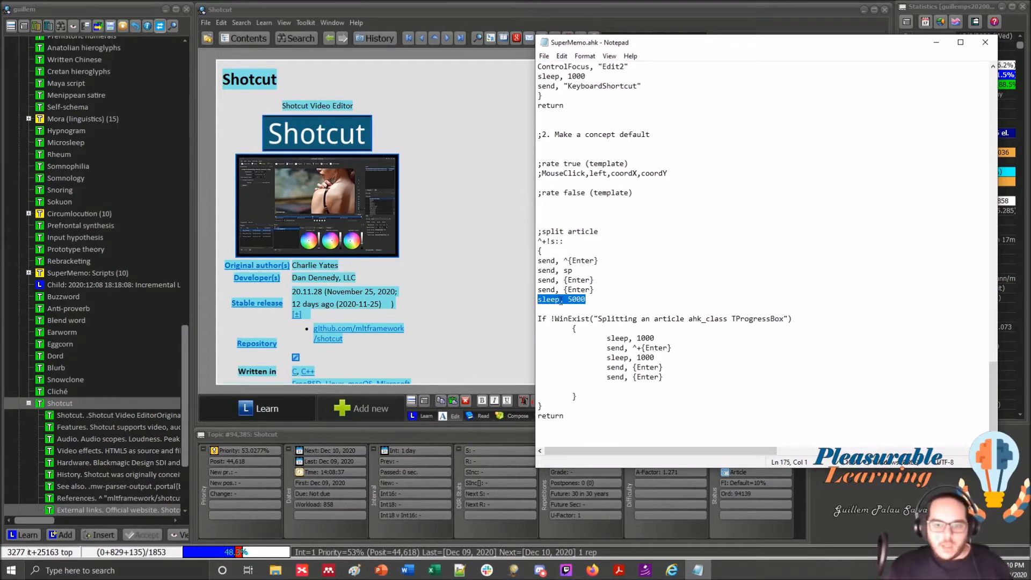
{"action": "left_click", "coordinate": [573, 304]}
{"action": "left_click_drag", "start_coordinate": [589, 304], "coordinate": [569, 301]}
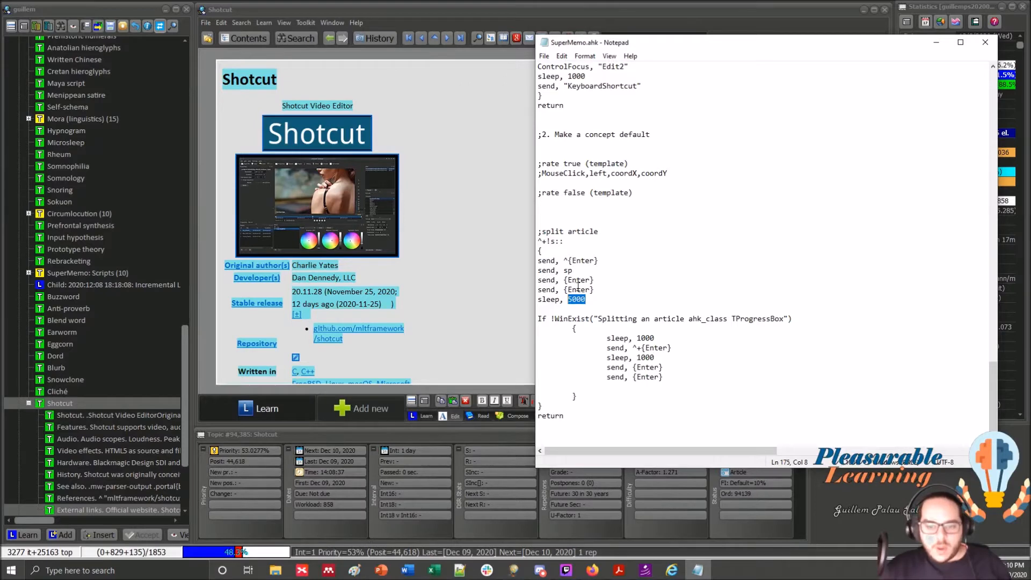
{"action": "left_click_drag", "start_coordinate": [624, 338], "coordinate": [635, 377]}
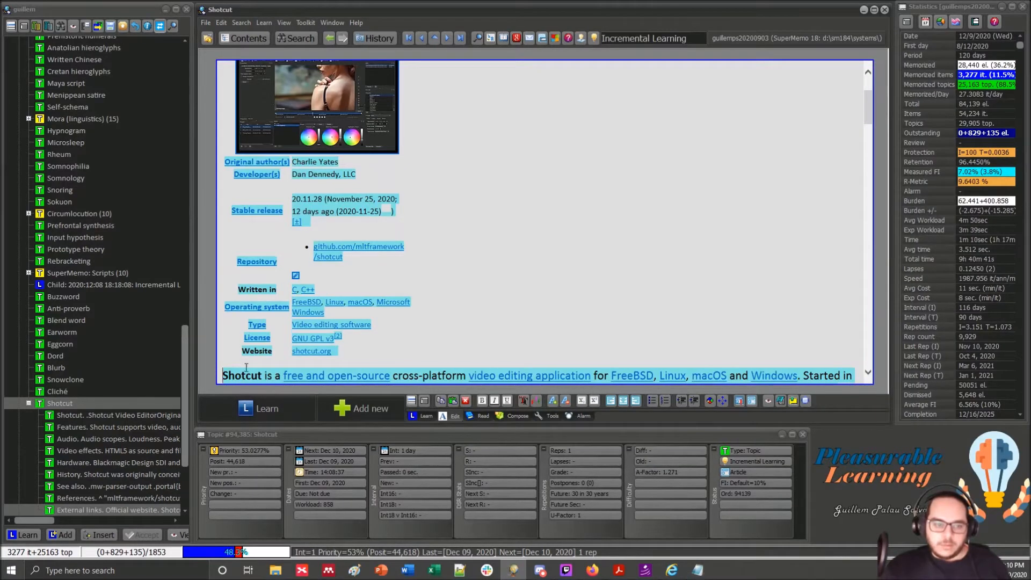
Step: Start marking the parent Shotcut topic as done and highlight the matching ^+{Enter} and final {Enter} commands in the Notepad script
{"action": "left_click", "coordinate": [51, 404]}
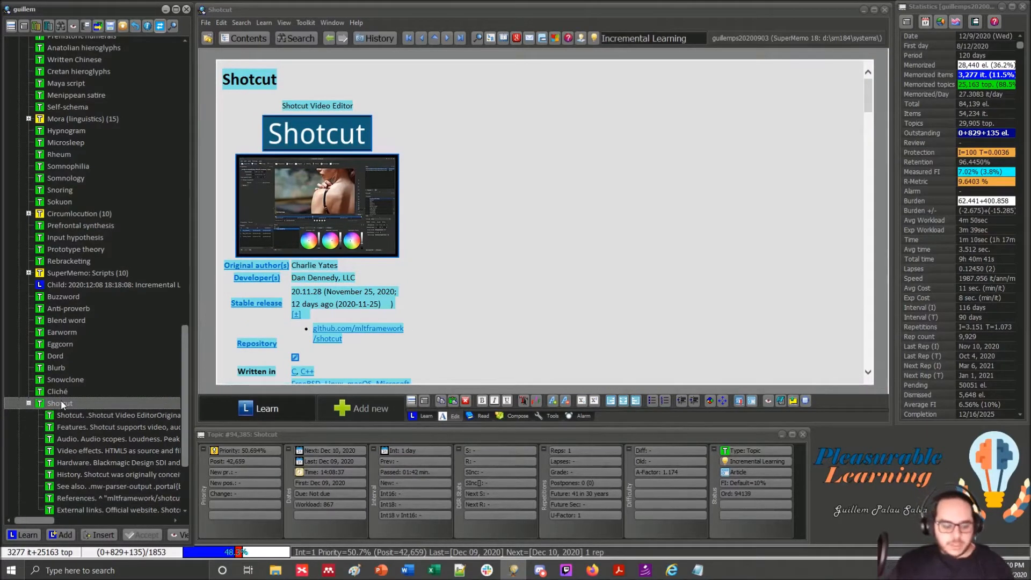
{"action": "key", "text": "ctrl+shift+Return"}
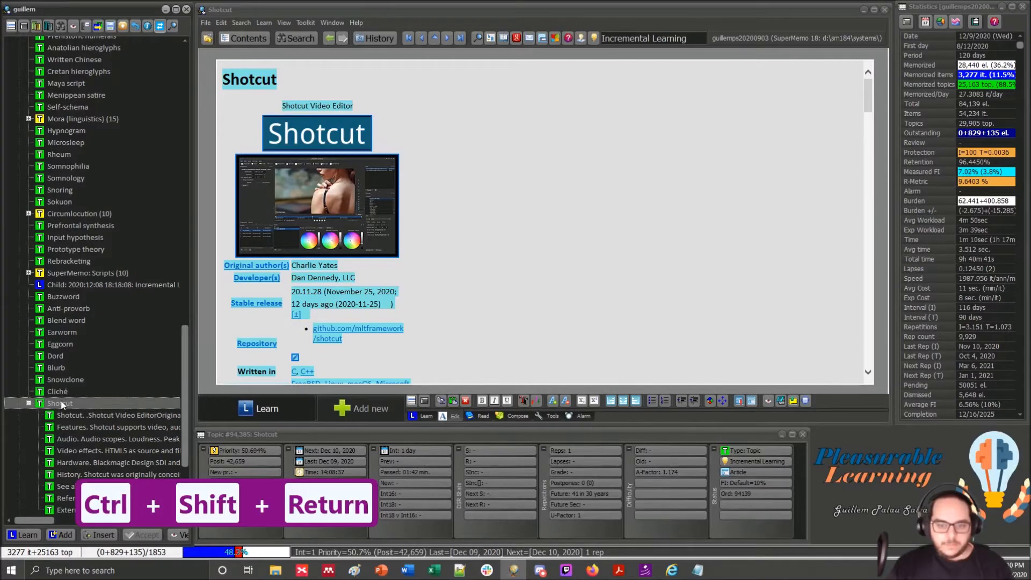
{"action": "left_click", "coordinate": [700, 570]}
{"action": "left_click", "coordinate": [635, 348]}
{"action": "left_click_drag", "start_coordinate": [634, 348], "coordinate": [672, 350]}
{"action": "left_click", "coordinate": [647, 358]}
{"action": "left_click_drag", "start_coordinate": [647, 367], "coordinate": [650, 377]}
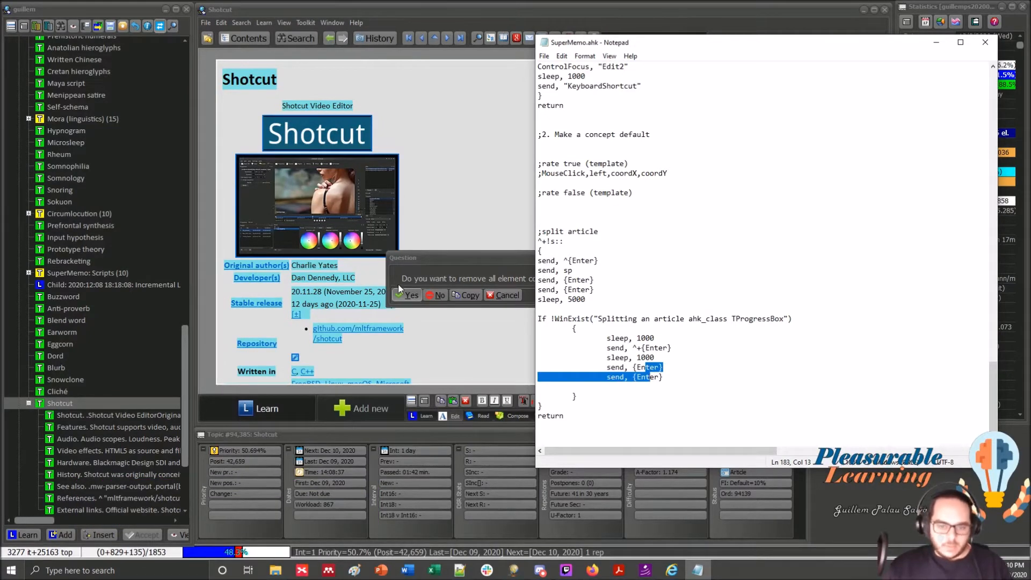
Step: Back in SuperMemo, confirm removing the Shotcut topic's contents and ignoring the element in learning
{"action": "left_click", "coordinate": [510, 253]}
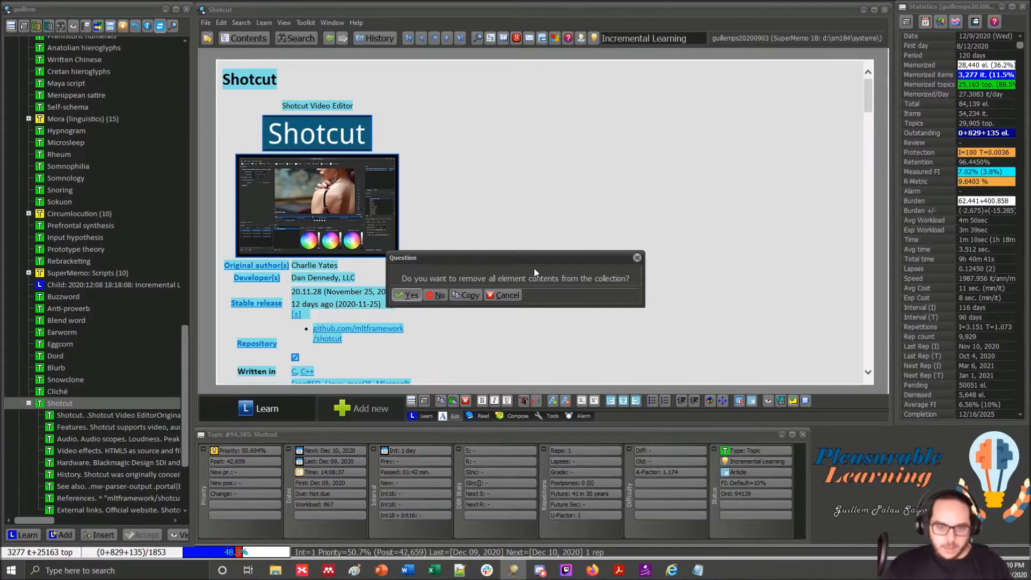
{"action": "left_click", "coordinate": [411, 294]}
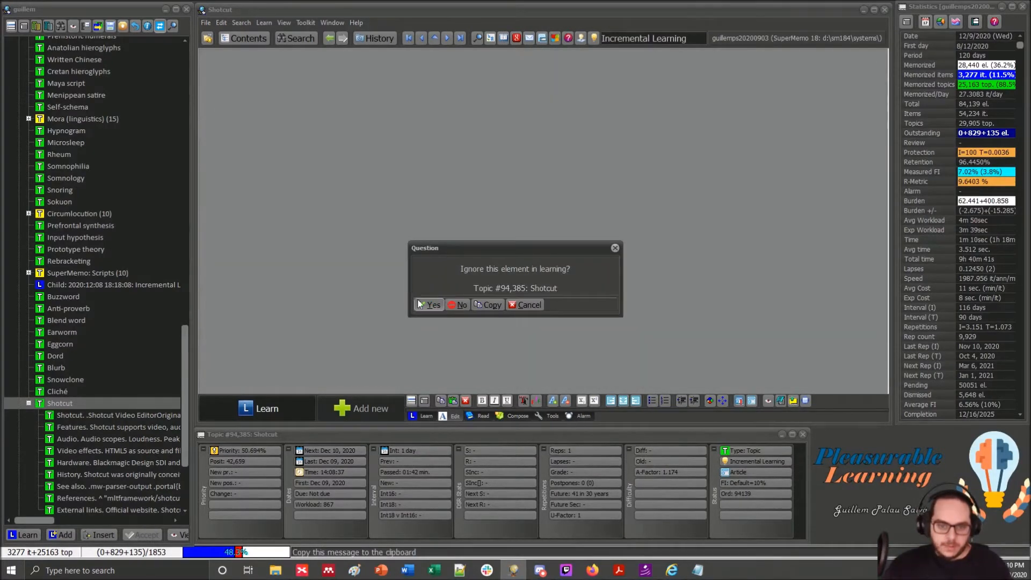
{"action": "left_click", "coordinate": [424, 306]}
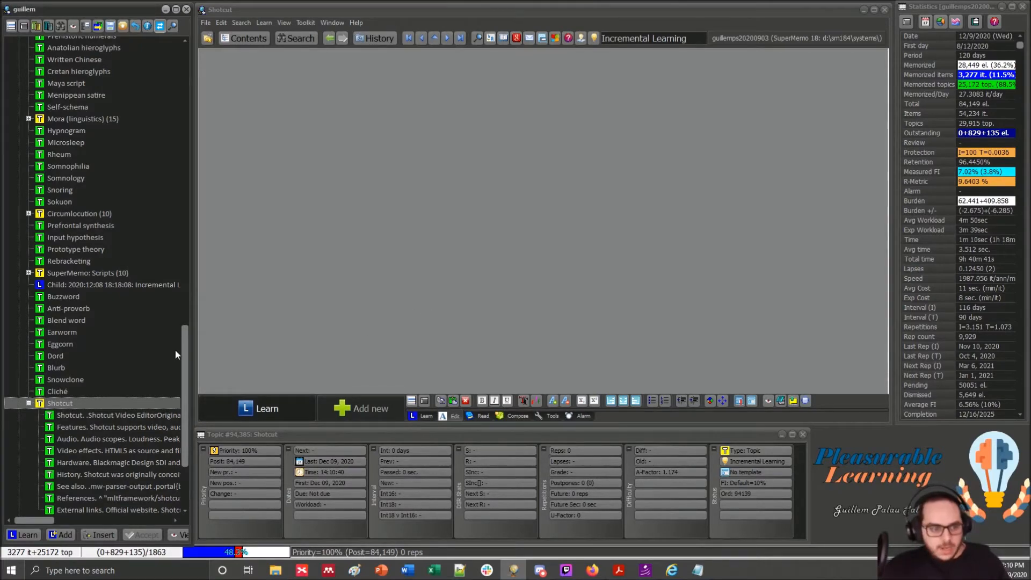
Step: Browse the split child topics under Shotcut, opening Features, Video effects and Hardware
{"action": "left_click_drag", "start_coordinate": [184, 350], "coordinate": [180, 413]}
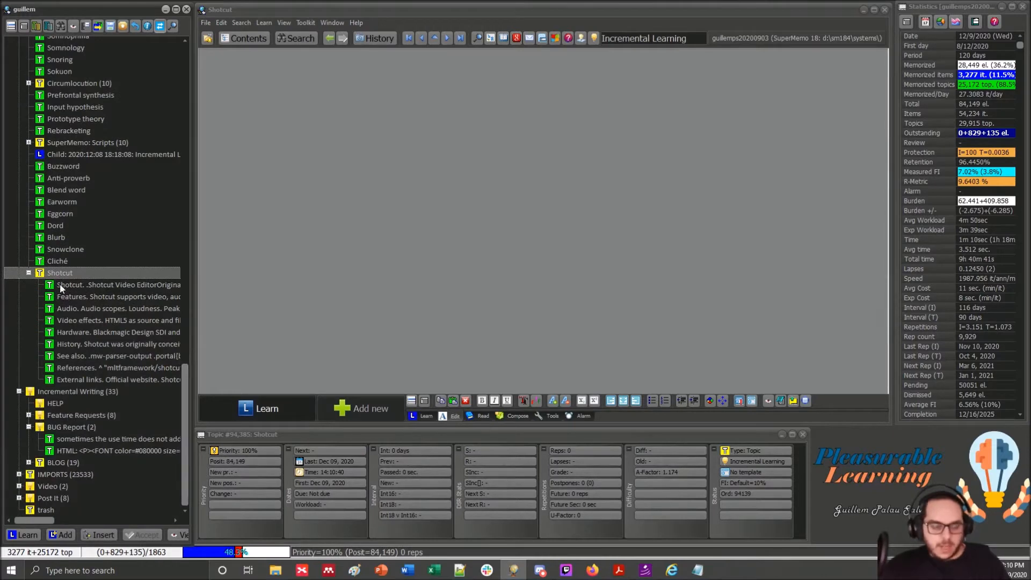
{"action": "left_click", "coordinate": [76, 297]}
{"action": "left_click", "coordinate": [79, 320]}
{"action": "left_click", "coordinate": [79, 332]}
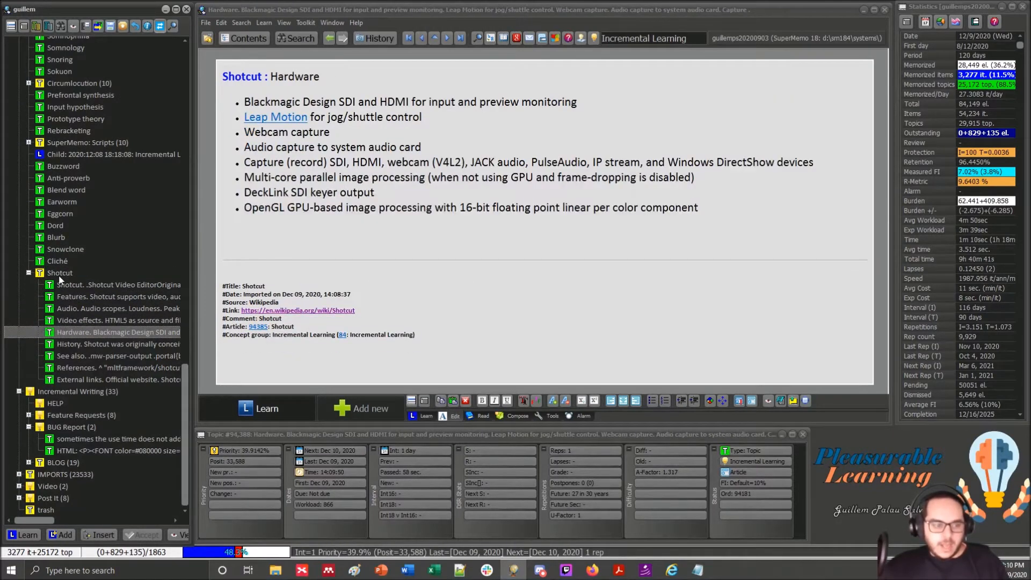
Step: Delete the parent Shotcut topic together with its split child topics
{"action": "left_click", "coordinate": [59, 275]}
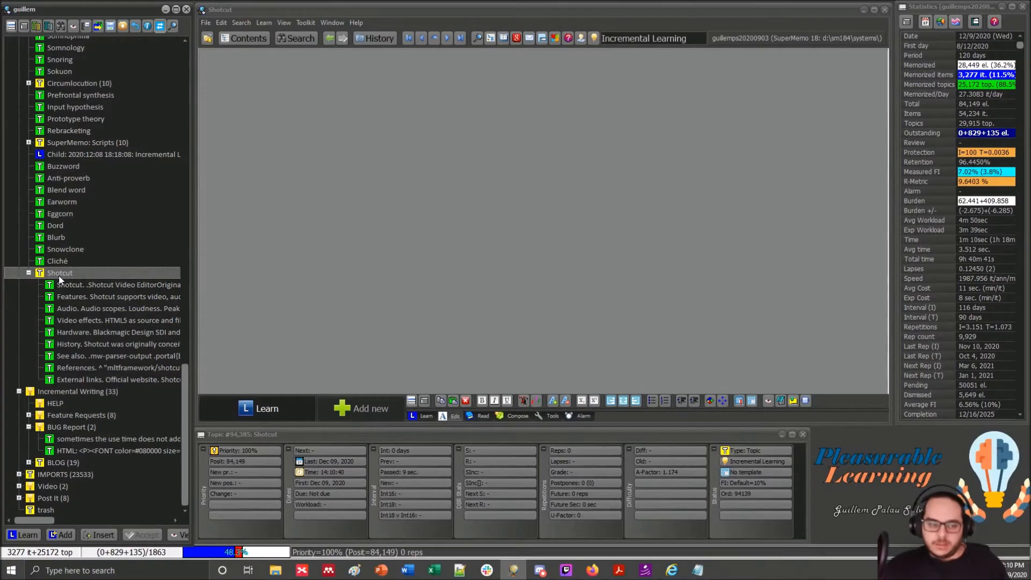
{"action": "right_click", "coordinate": [59, 278]}
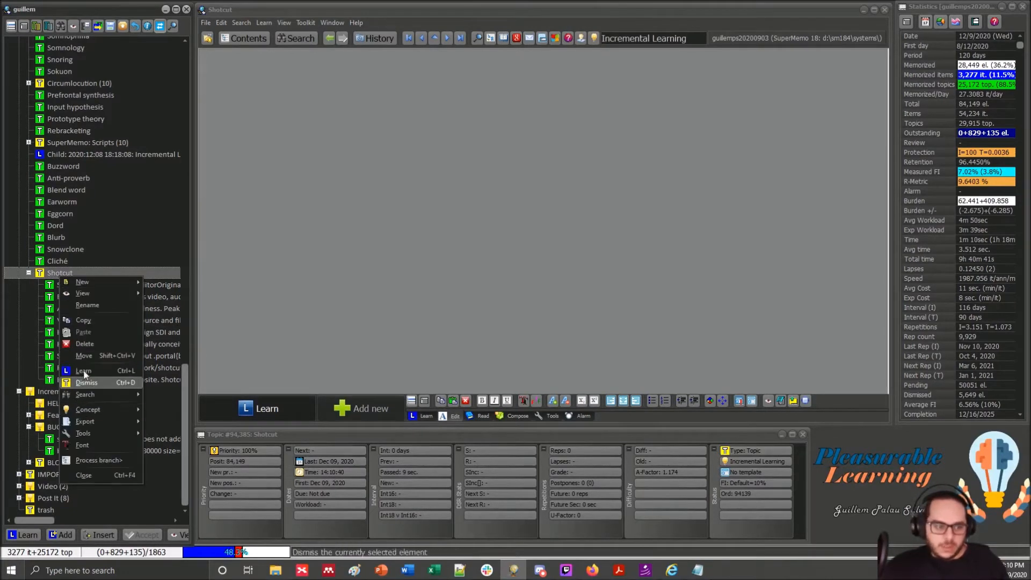
{"action": "left_click", "coordinate": [86, 350]}
{"action": "left_click", "coordinate": [426, 305]}
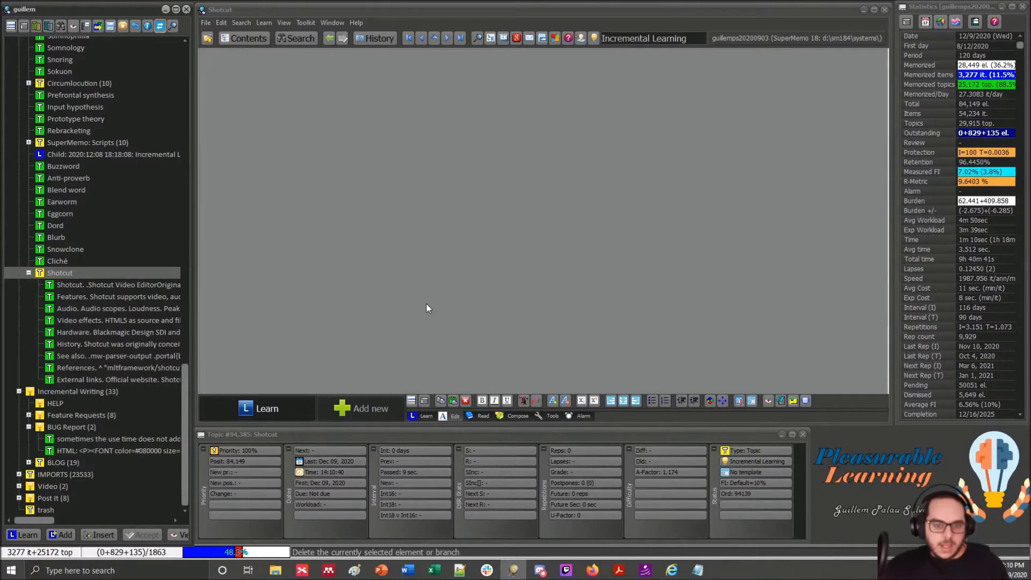
{"action": "left_click", "coordinate": [425, 302]}
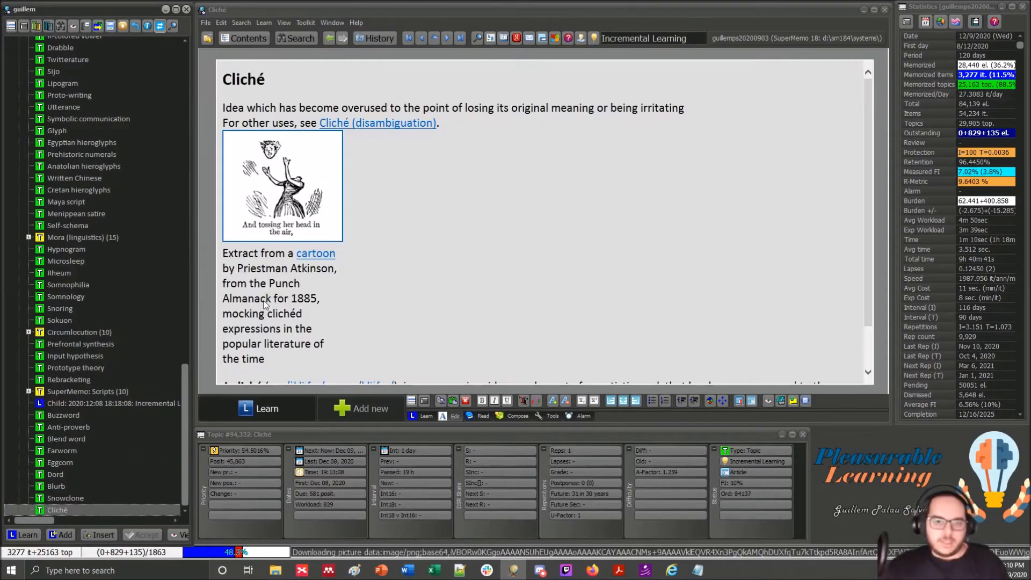
Step: Import the Wikipedia article Shotcut again through the web import
{"action": "key", "text": "ctrl+shift+a"}
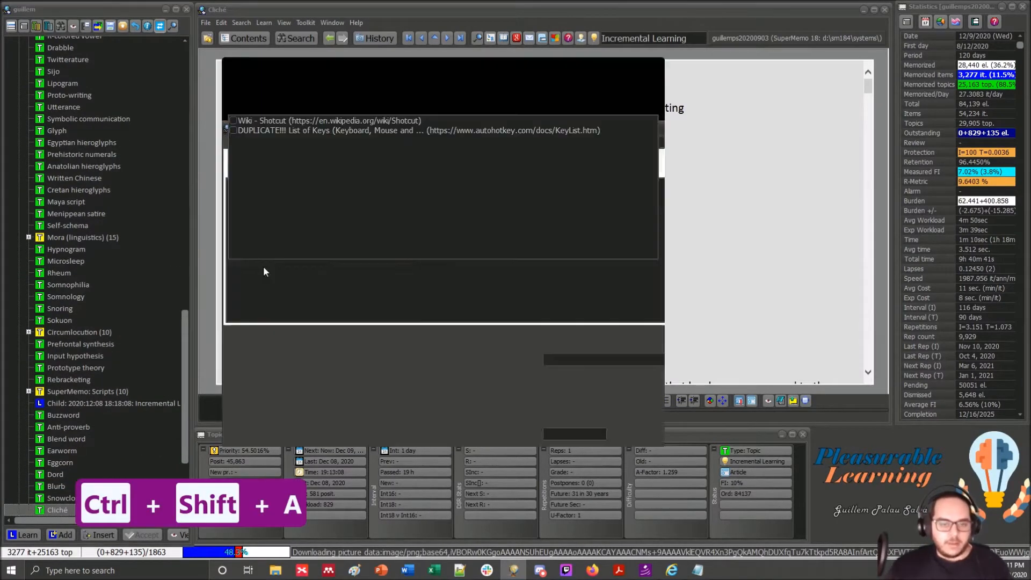
{"action": "left_click", "coordinate": [235, 120]}
{"action": "left_click", "coordinate": [237, 94]}
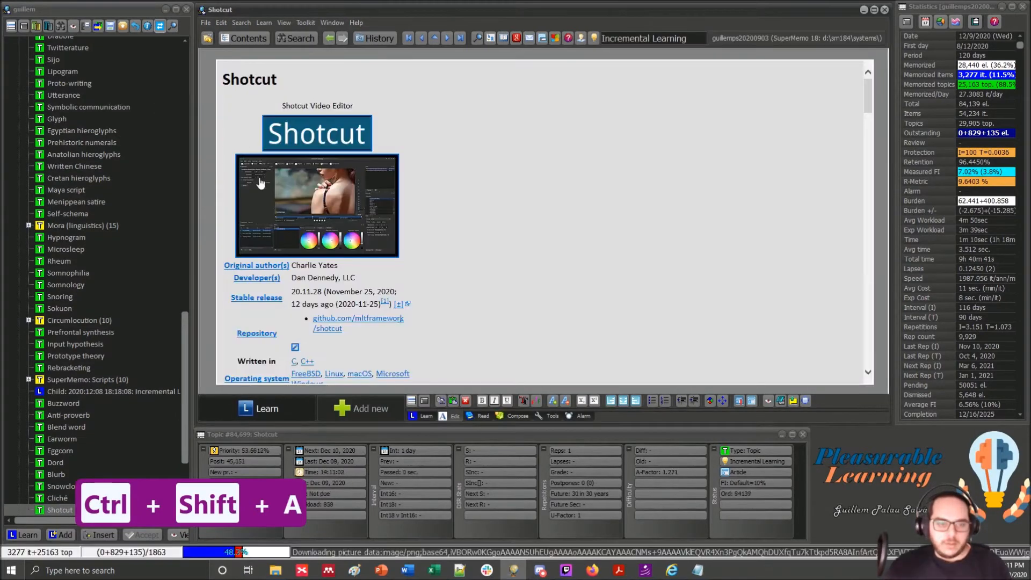
Step: Highlight the ^+! modifiers of the split article hotkey in the Notepad script, and switch back to the Shotcut article in SuperMemo
{"action": "left_click", "coordinate": [698, 570]}
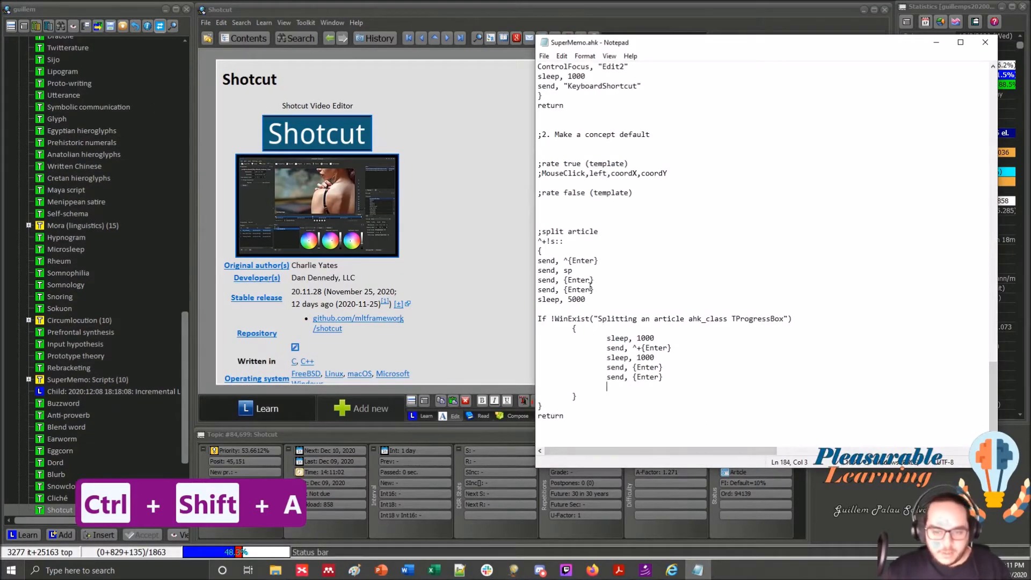
{"action": "left_click_drag", "start_coordinate": [552, 242], "coordinate": [538, 242]}
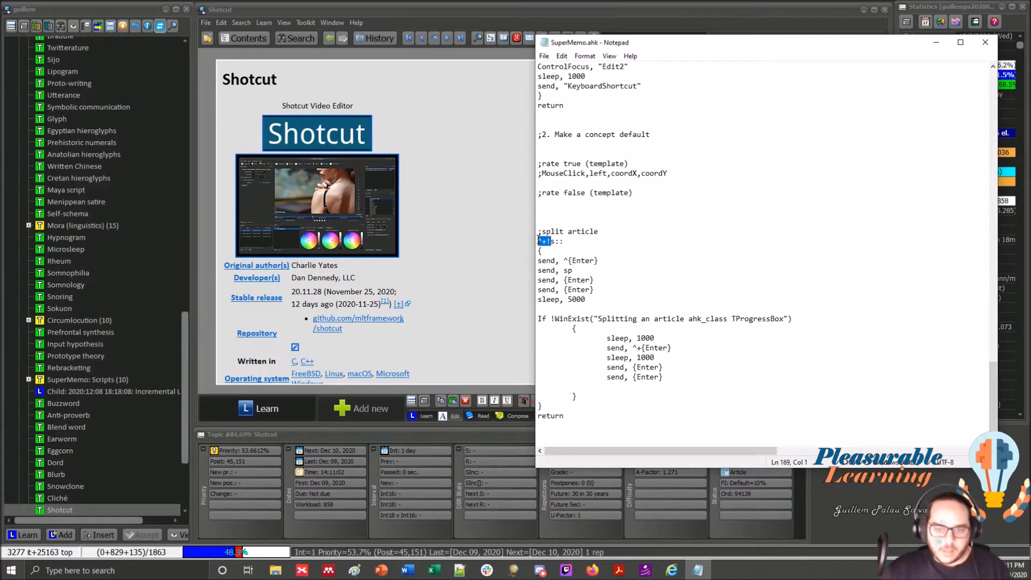
{"action": "left_click", "coordinate": [205, 207]}
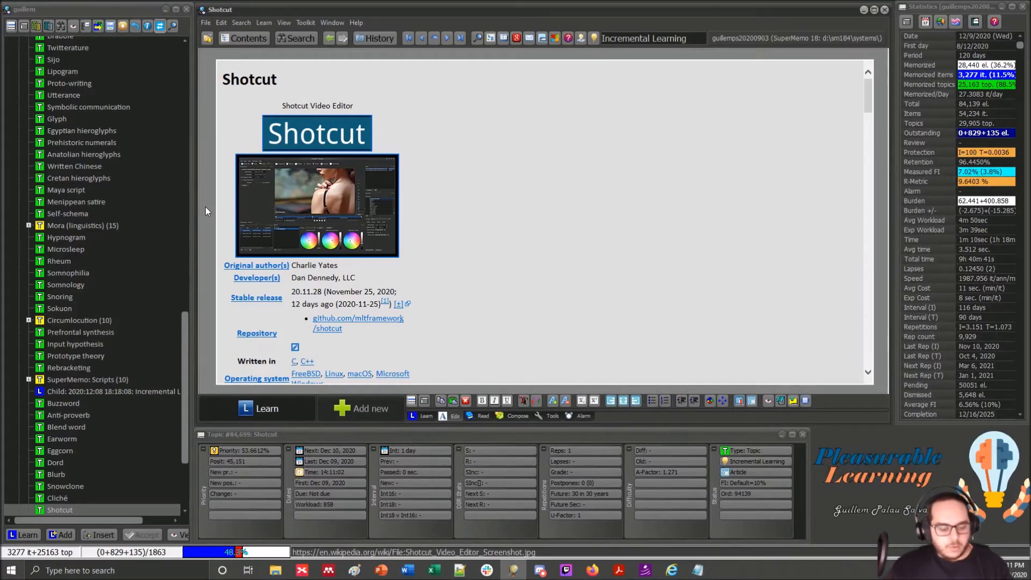
Step: Split the newly imported Shotcut article with the Commander entry "sp" and the default markers
{"action": "key", "text": "ctrl+Return"}
{"action": "type", "text": "sp"}
{"action": "key", "text": "Return"}
{"action": "key", "text": "Return"}
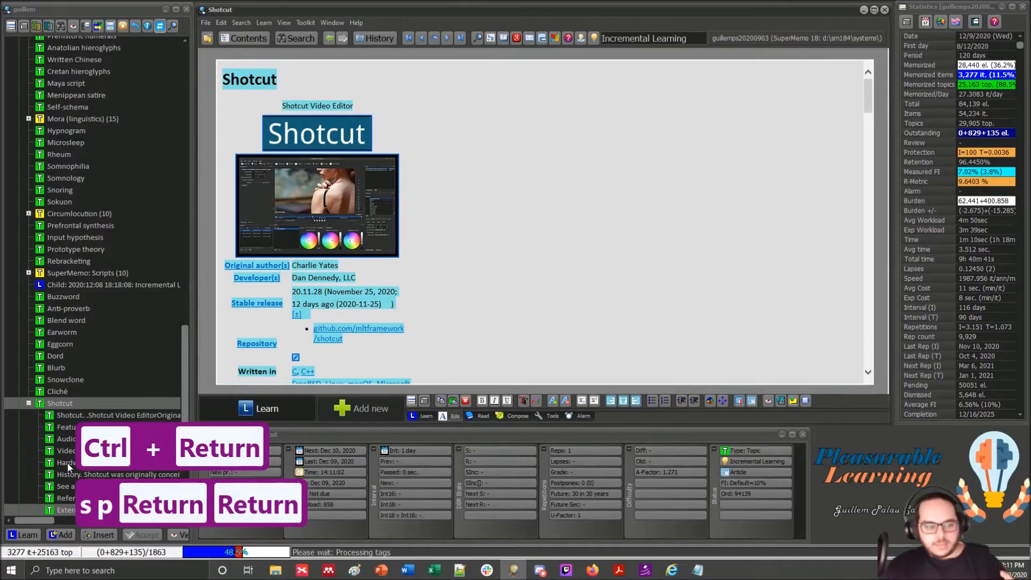
Step: Mark the parent Shotcut topic as done, removing its contents and ignoring it in learning
{"action": "key", "text": "ctrl+shift+Return"}
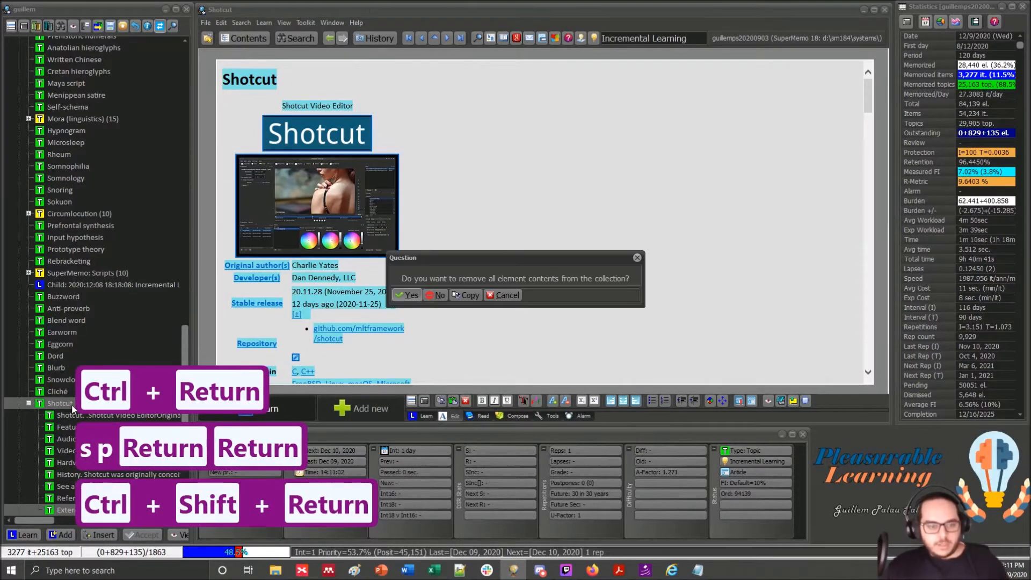
{"action": "key", "text": "Return"}
{"action": "key", "text": "Return"}
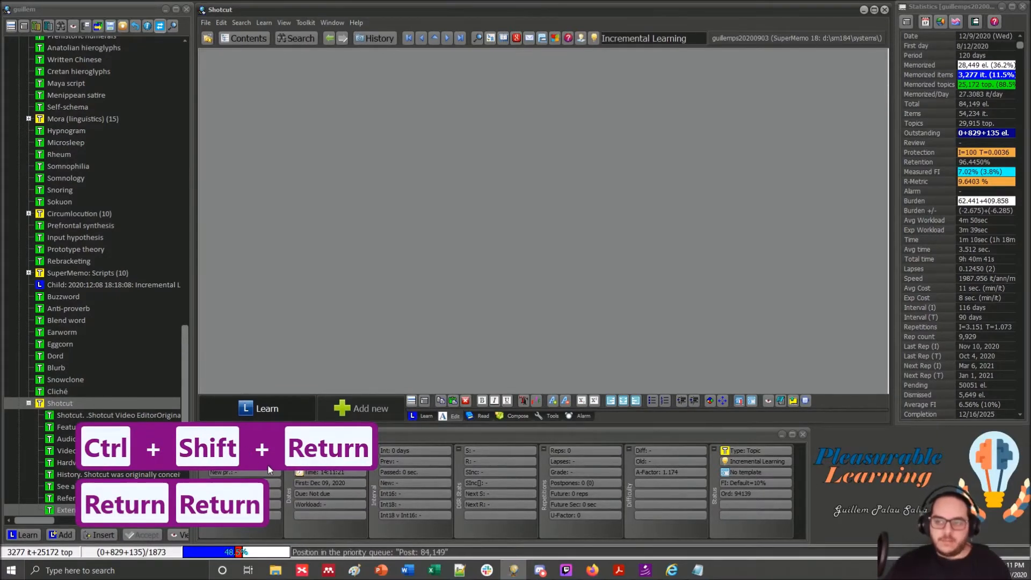
Step: Examine the script's If !WinExist condition in Notepad, highlighting the preceding sleep, 5000 line, the window title and the commands inside the block
{"action": "left_click", "coordinate": [705, 572]}
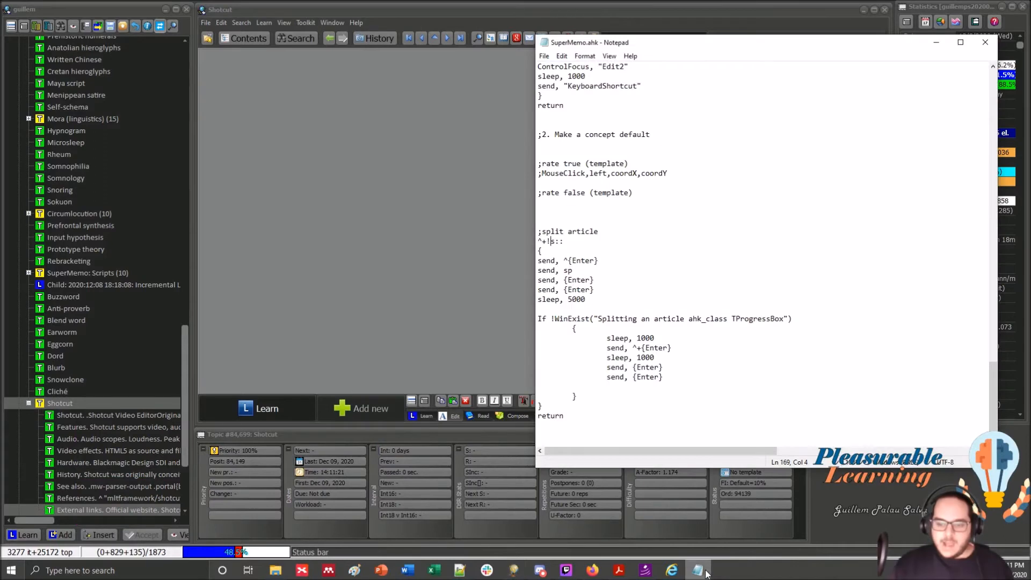
{"action": "left_click", "coordinate": [802, 317]}
{"action": "key", "text": "shift+Home"}
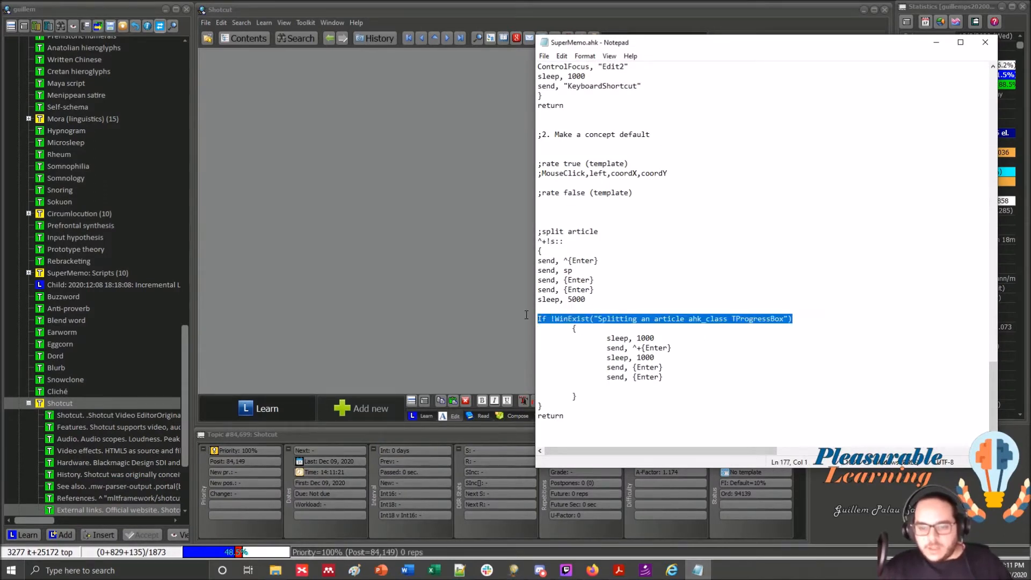
{"action": "left_click", "coordinate": [585, 299]}
{"action": "left_click_drag", "start_coordinate": [585, 300], "coordinate": [535, 300]}
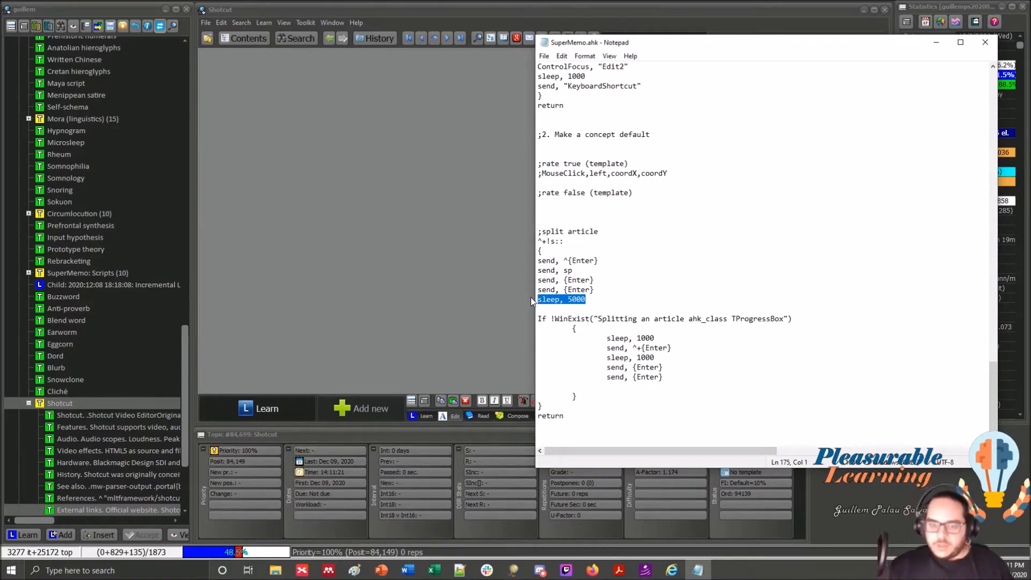
{"action": "key", "text": "Down"}
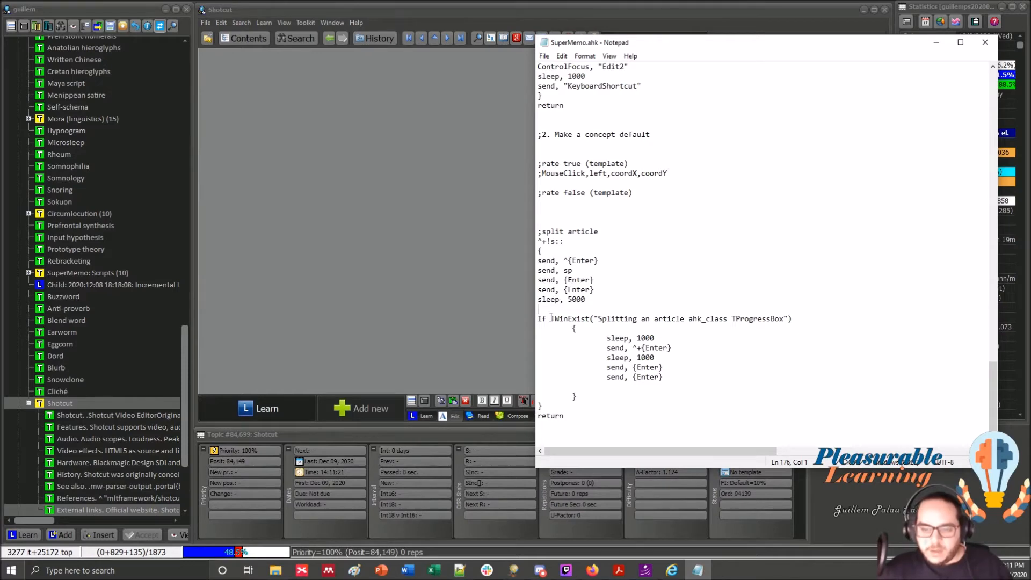
{"action": "left_click_drag", "start_coordinate": [551, 319], "coordinate": [687, 319]}
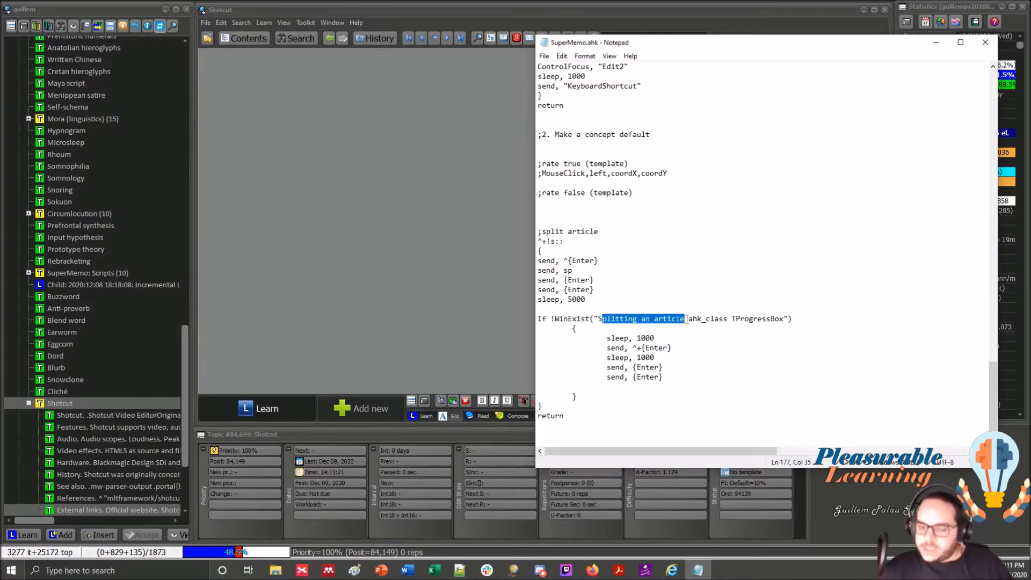
{"action": "left_click_drag", "start_coordinate": [608, 339], "coordinate": [635, 389]}
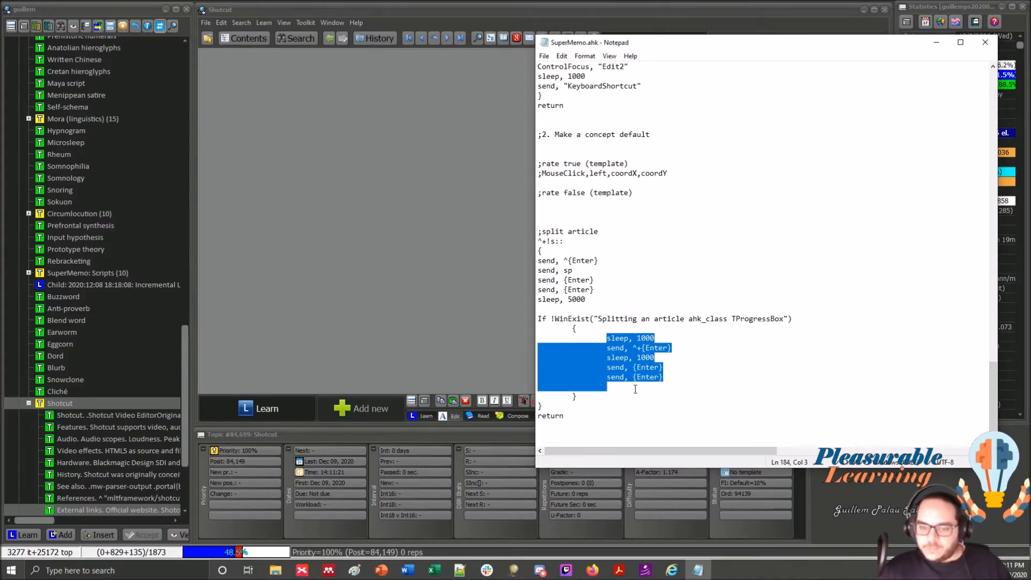
Step: Re-examine the split article script, highlighting the sleep, 5000 line, the commands inside the If !WinExist block and the initial send commands, and minimize Notepad
{"action": "left_click", "coordinate": [635, 389]}
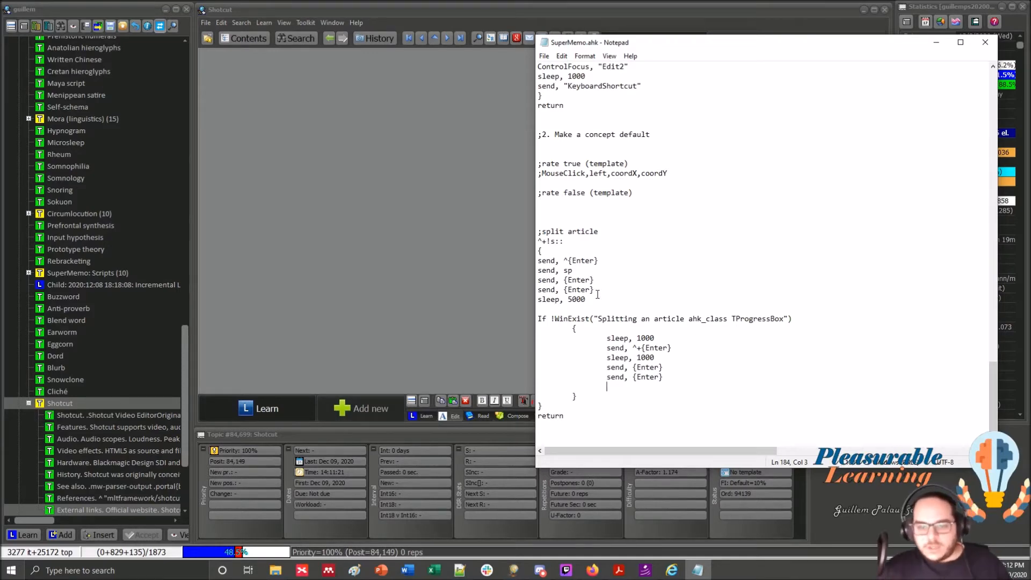
{"action": "left_click_drag", "start_coordinate": [599, 296], "coordinate": [518, 298]}
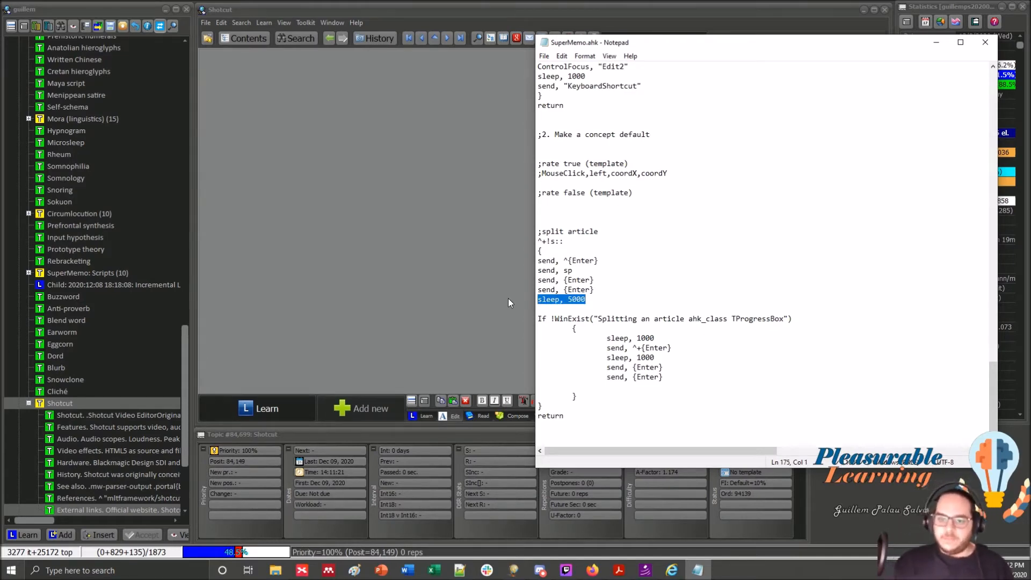
{"action": "left_click", "coordinate": [700, 346]}
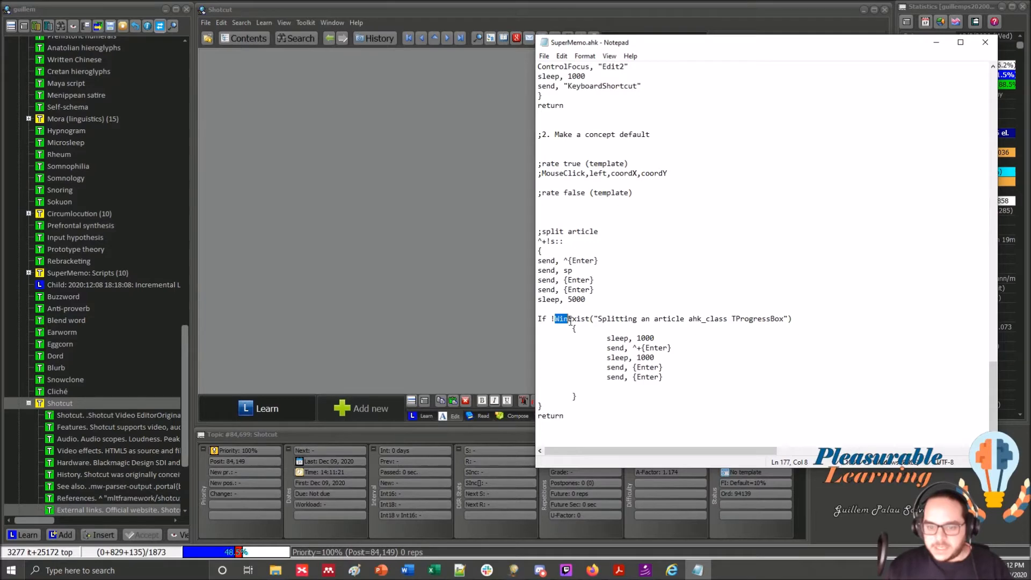
{"action": "left_click_drag", "start_coordinate": [606, 338], "coordinate": [617, 384]}
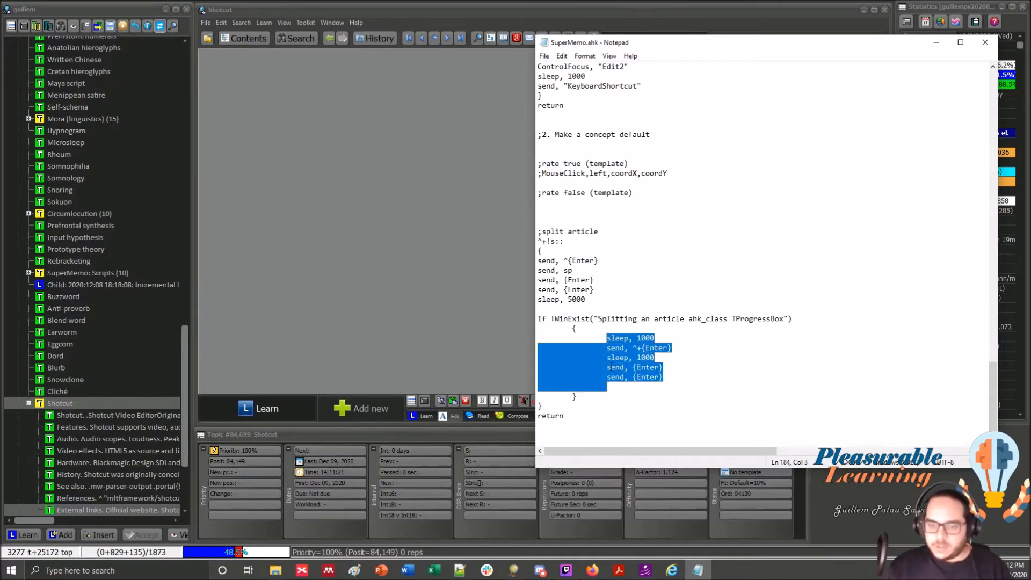
{"action": "left_click_drag", "start_coordinate": [547, 261], "coordinate": [586, 299]}
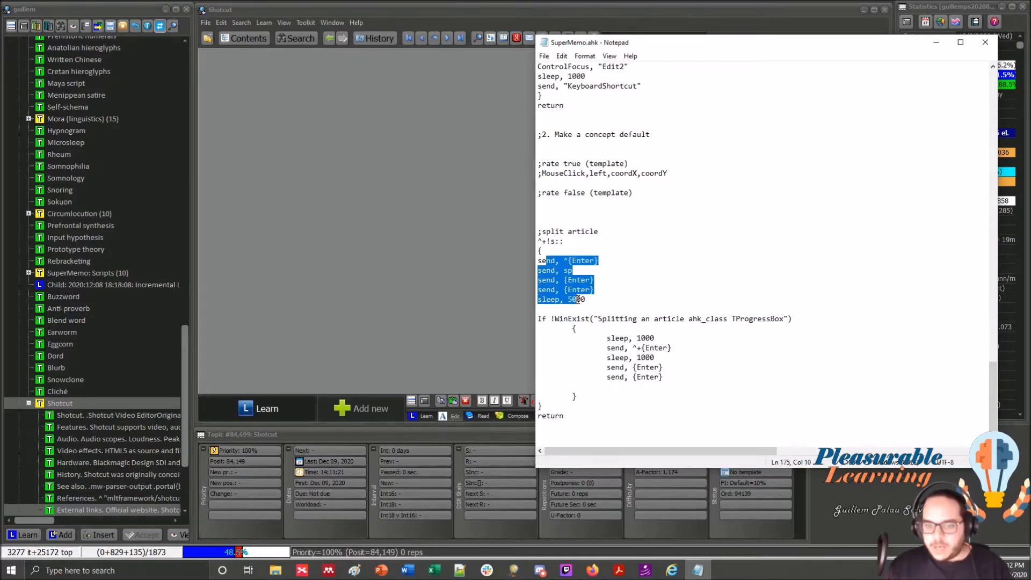
{"action": "left_click", "coordinate": [662, 297]}
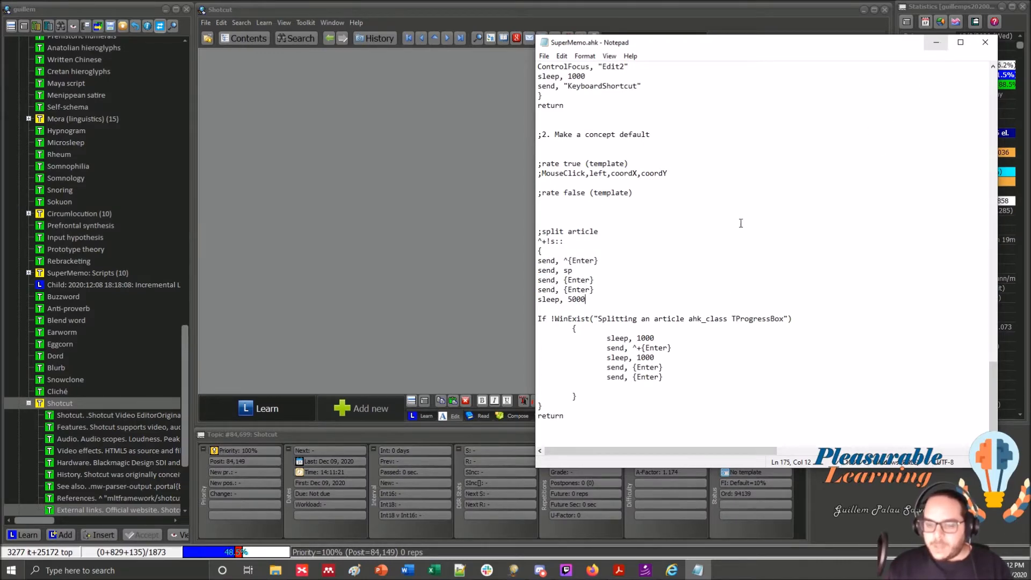
{"action": "left_click", "coordinate": [935, 43]}
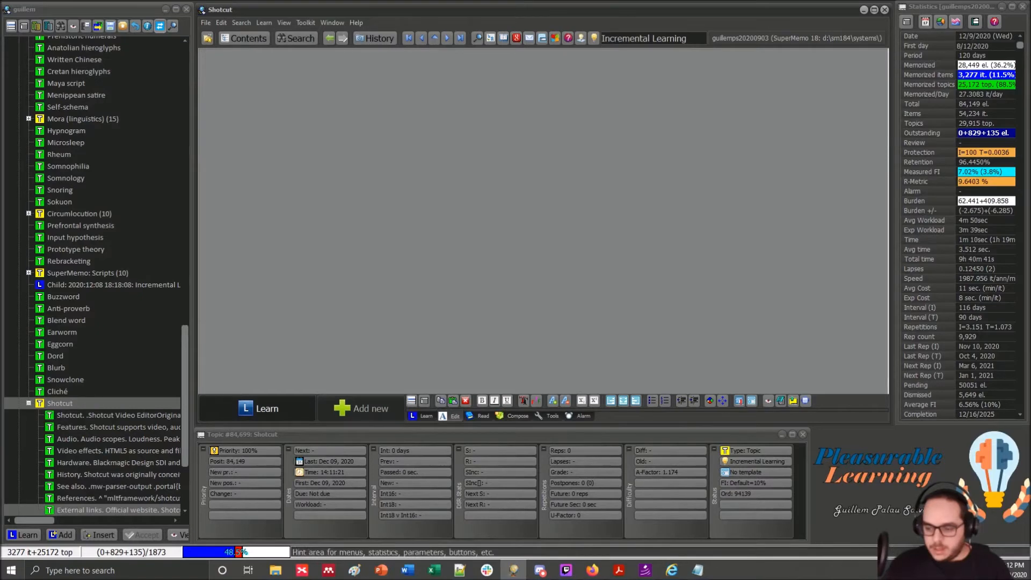
Step: View the running SuperMemo.ahk script's AutoHotkey window, bring up its code in Notepad, and minimize both windows
{"action": "left_click", "coordinate": [906, 571]}
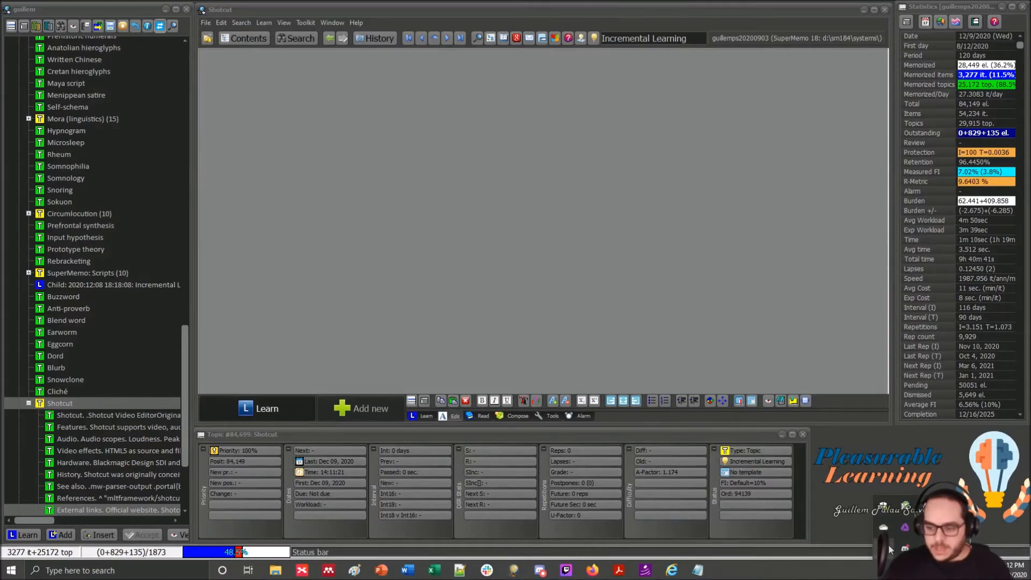
{"action": "double_click", "coordinate": [888, 544]}
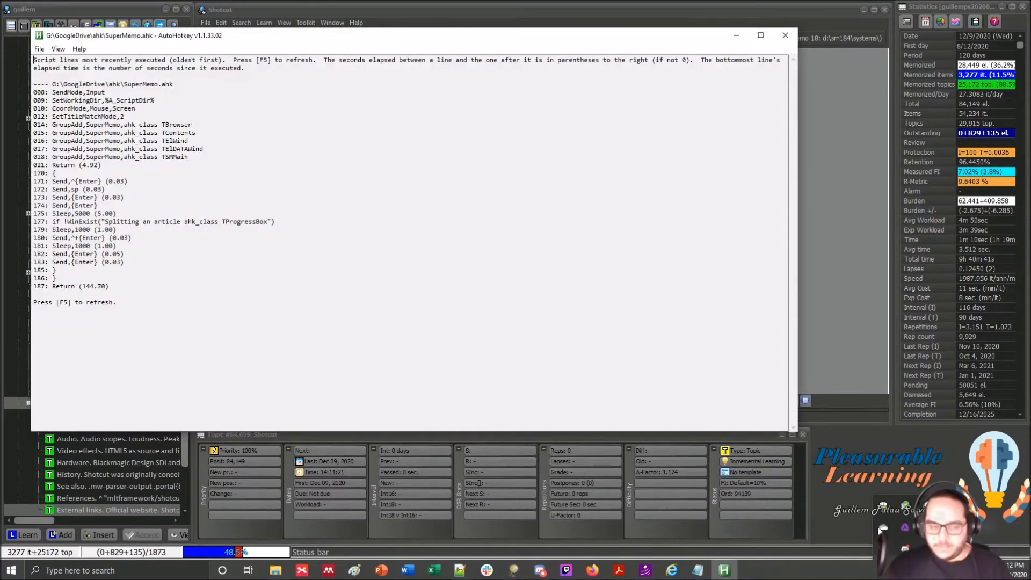
{"action": "left_click", "coordinate": [58, 49]}
{"action": "left_click", "coordinate": [64, 73]}
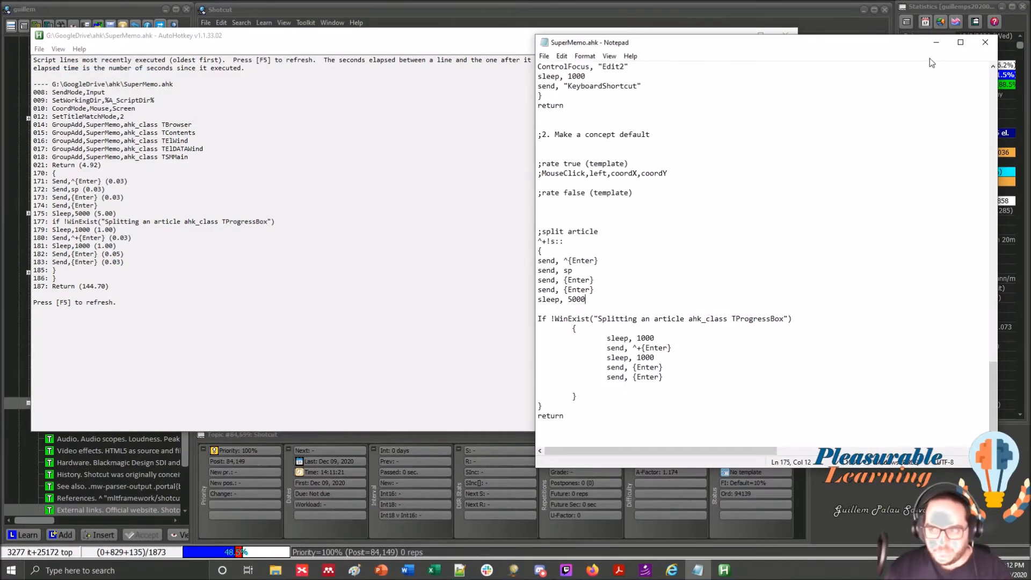
{"action": "left_click", "coordinate": [938, 43]}
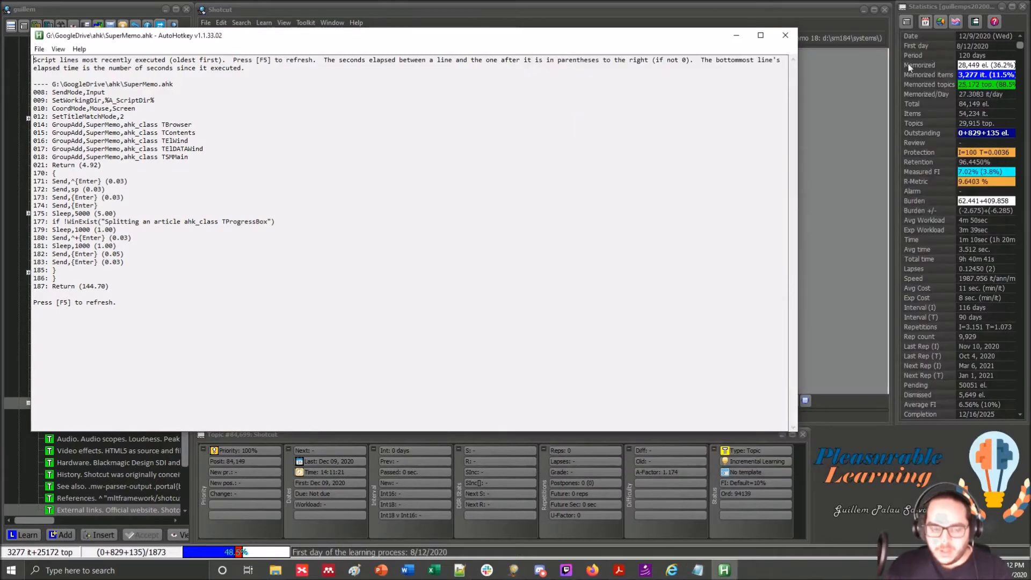
{"action": "left_click", "coordinate": [737, 35]}
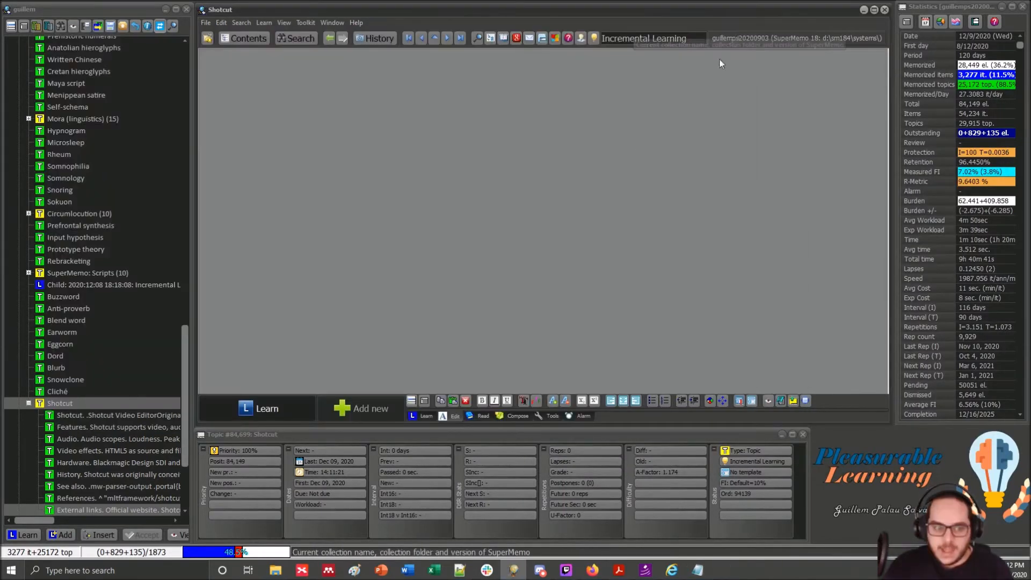
Step: Inspect the subtopics created from the Shotcut article, viewing the introduction and History parts and returning to the introduction
{"action": "left_click", "coordinate": [103, 416]}
{"action": "scroll", "coordinate": [139, 410], "scroll_direction": "down", "scroll_amount": 3}
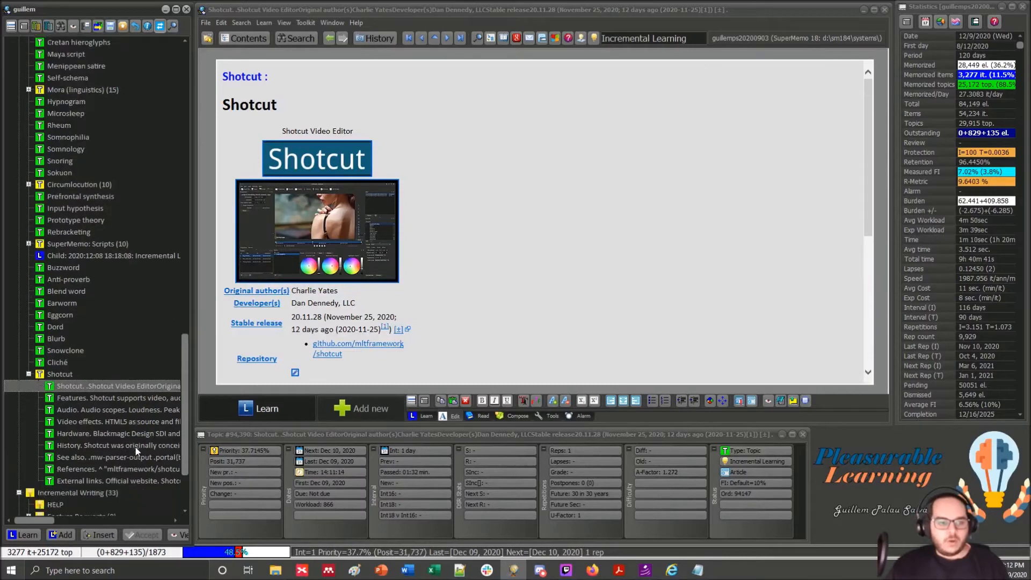
{"action": "left_click", "coordinate": [111, 359]}
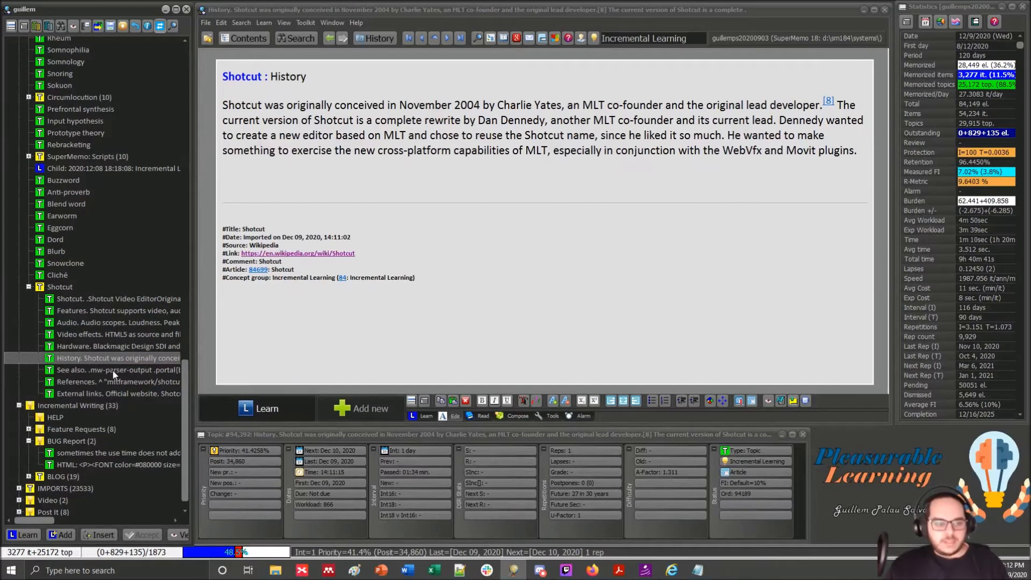
{"action": "left_click", "coordinate": [74, 300]}
{"action": "scroll", "coordinate": [458, 289], "scroll_direction": "up", "scroll_amount": 2}
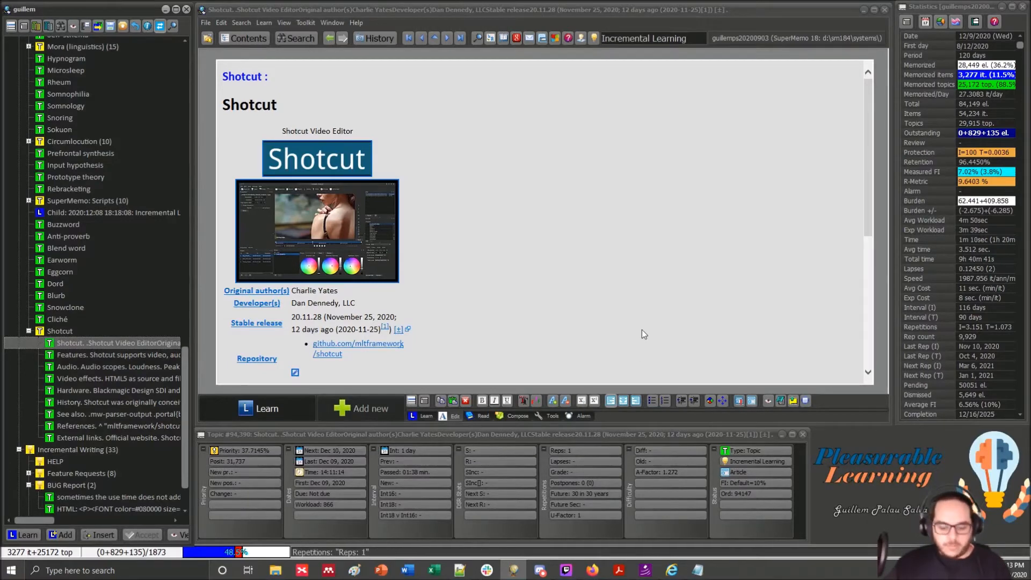
Step: View the Element Priority settings of the Shotcut introduction subtopic and close them without changes
{"action": "key", "text": "ctrl+p"}
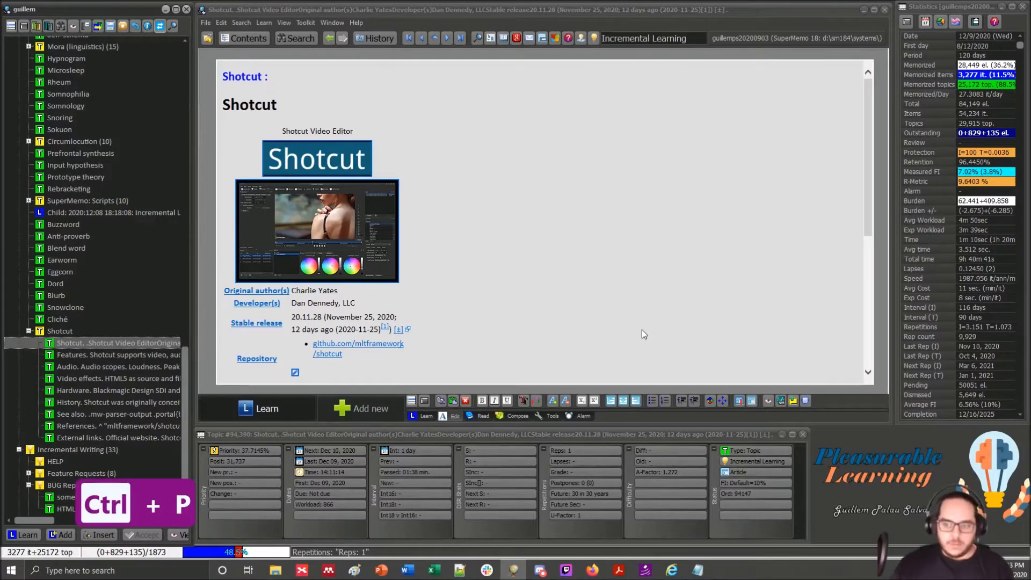
{"action": "scroll", "coordinate": [641, 327], "scroll_direction": "down", "scroll_amount": 3}
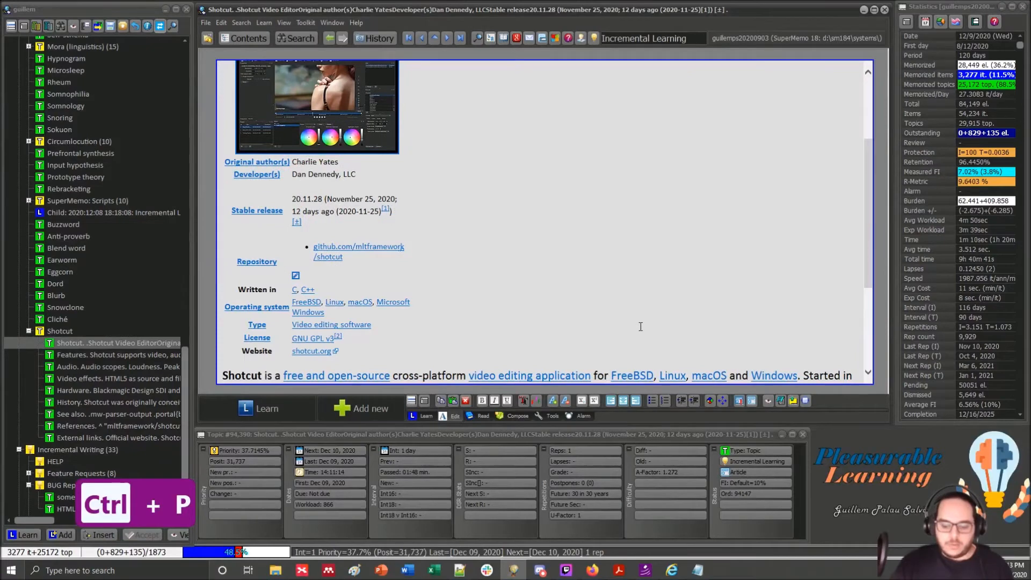
{"action": "key", "text": "ctrl+p"}
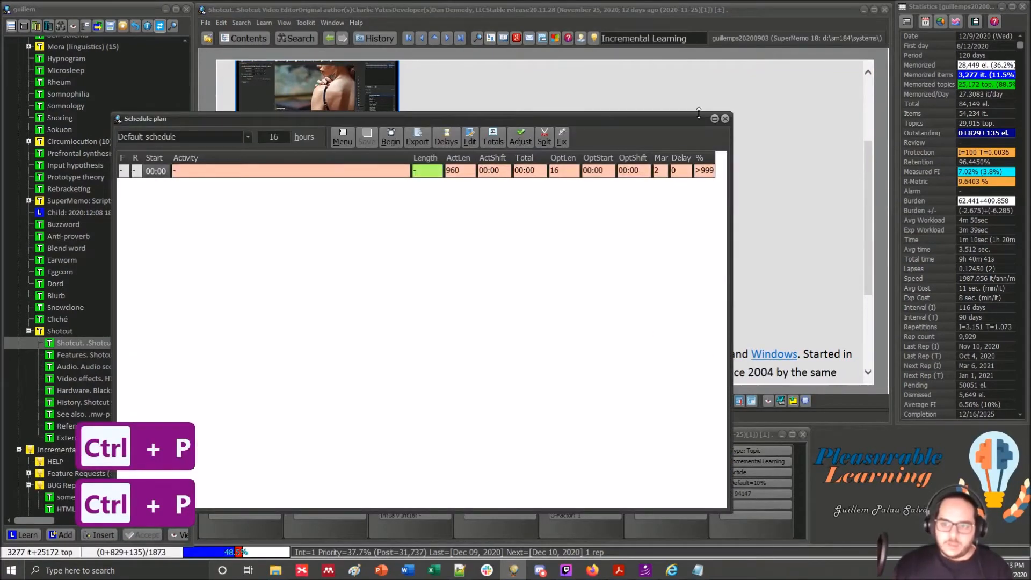
{"action": "left_click", "coordinate": [726, 118]}
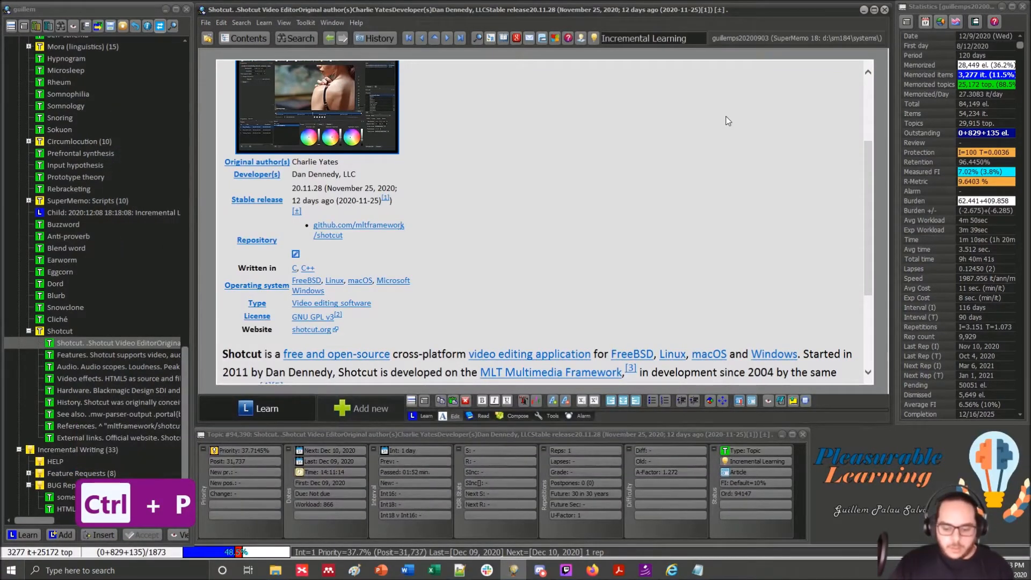
{"action": "key", "text": "alt+p"}
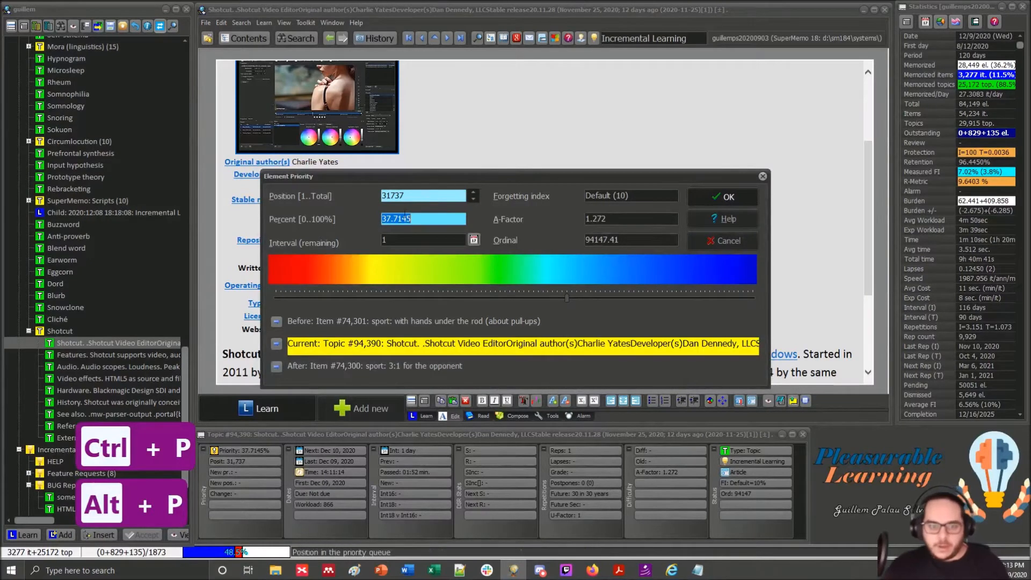
{"action": "left_click", "coordinate": [763, 176]}
Step: Go back from the Priority heuristics in SuperMemo topic to the Shotcut introduction subtopic and select it in the contents tree
{"action": "key", "text": "alt+Left"}
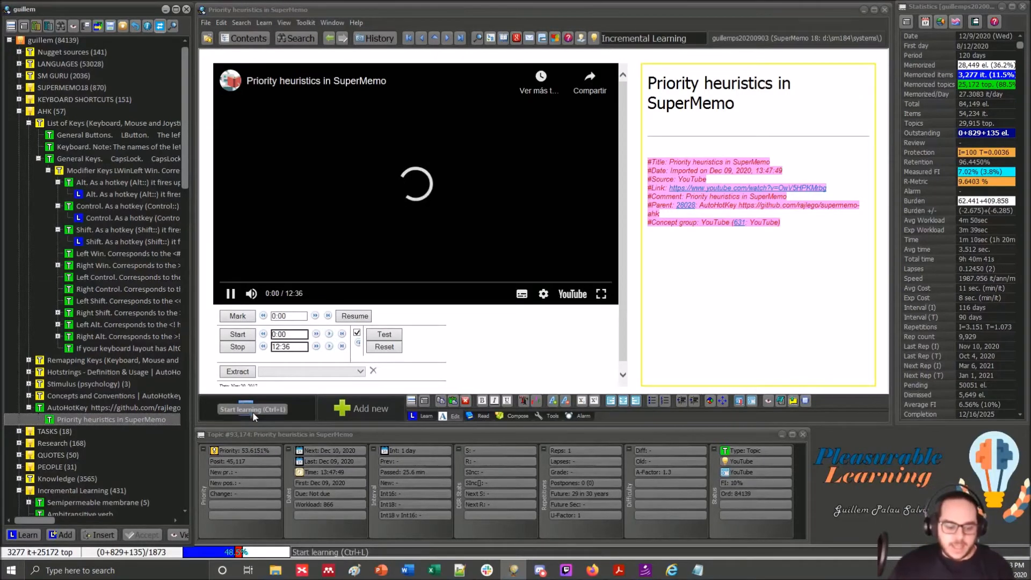
{"action": "key", "text": "alt+Left"}
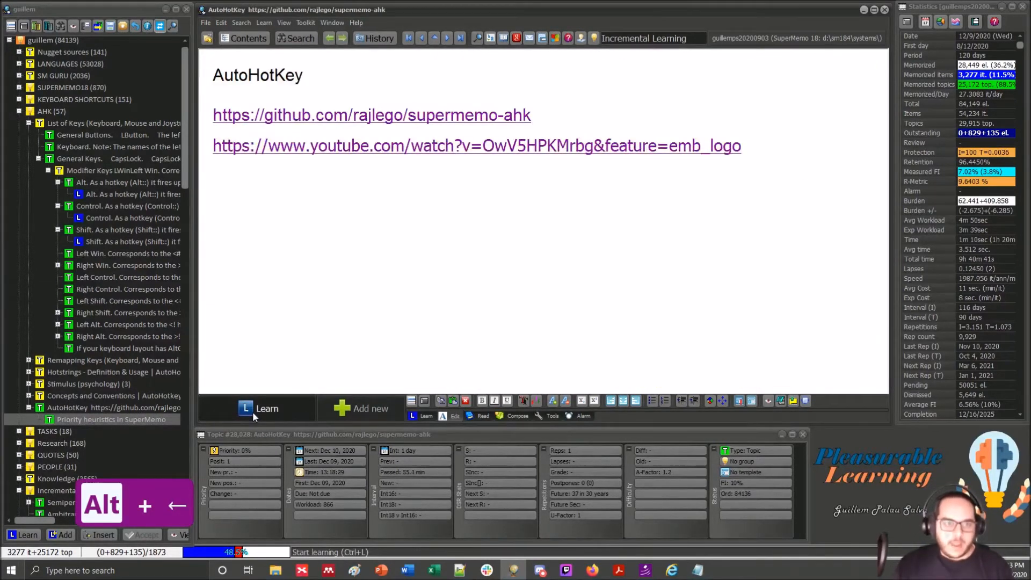
{"action": "key", "text": "alt+Left"}
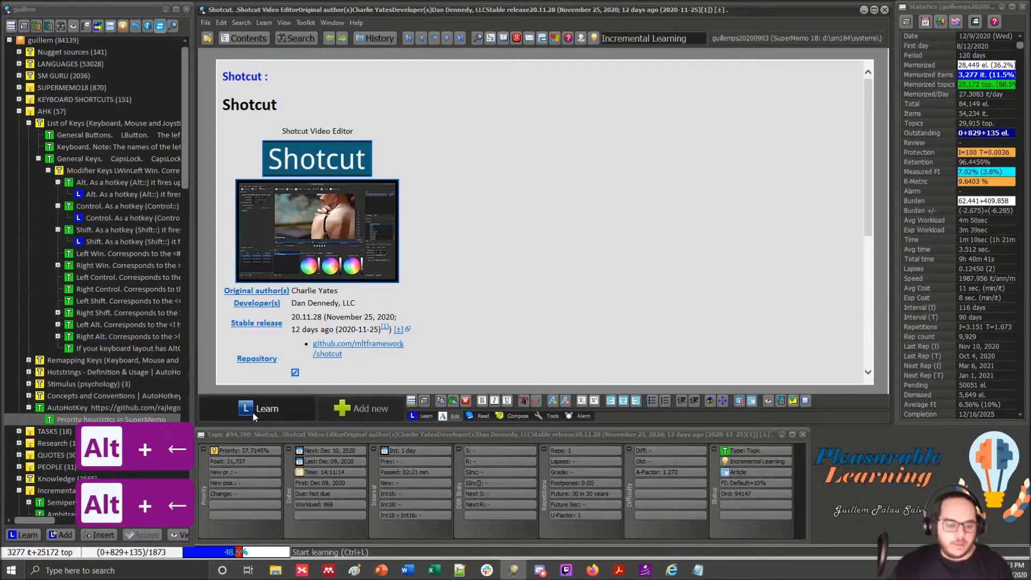
{"action": "key", "text": "alt+c"}
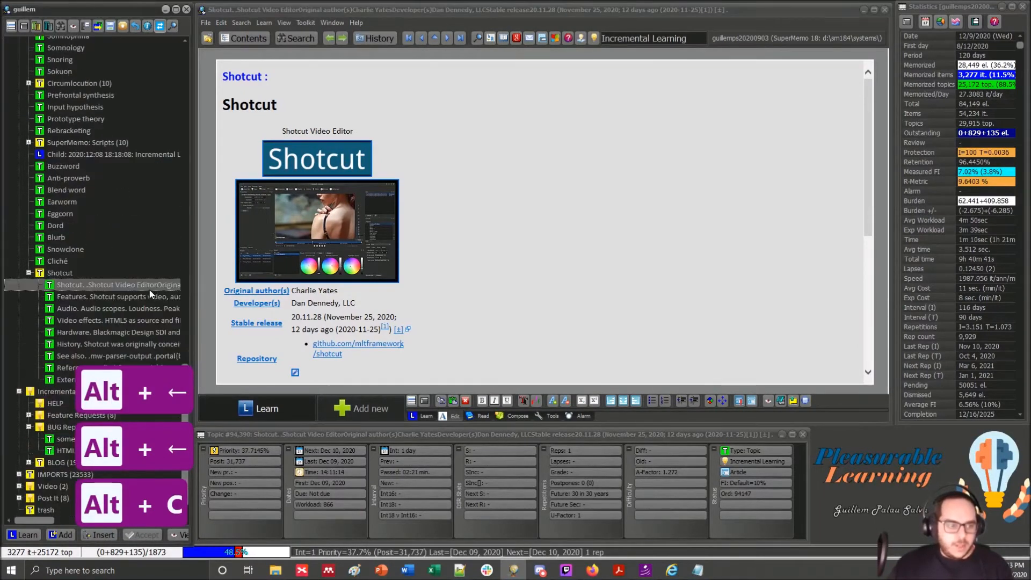
{"action": "left_click", "coordinate": [86, 297]}
{"action": "left_click", "coordinate": [79, 285]}
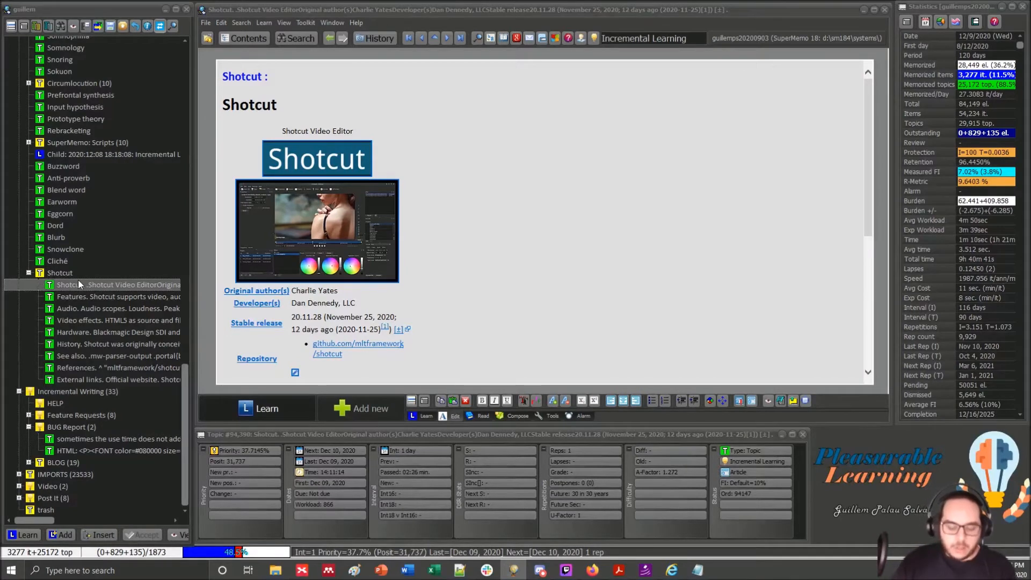
{"action": "key", "text": "alt+p"}
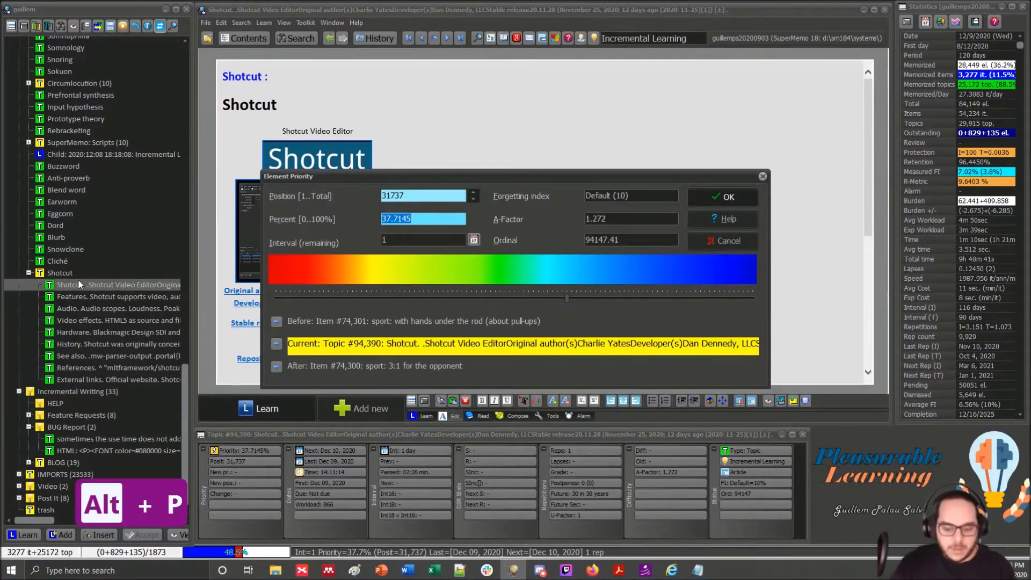
{"action": "type", "text": "1"}
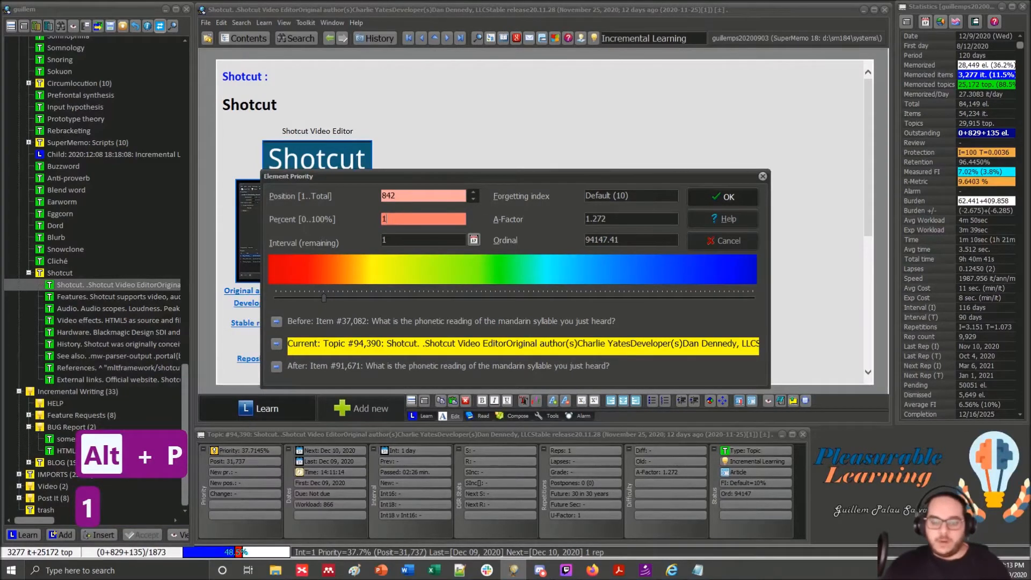
{"action": "left_click", "coordinate": [763, 176]}
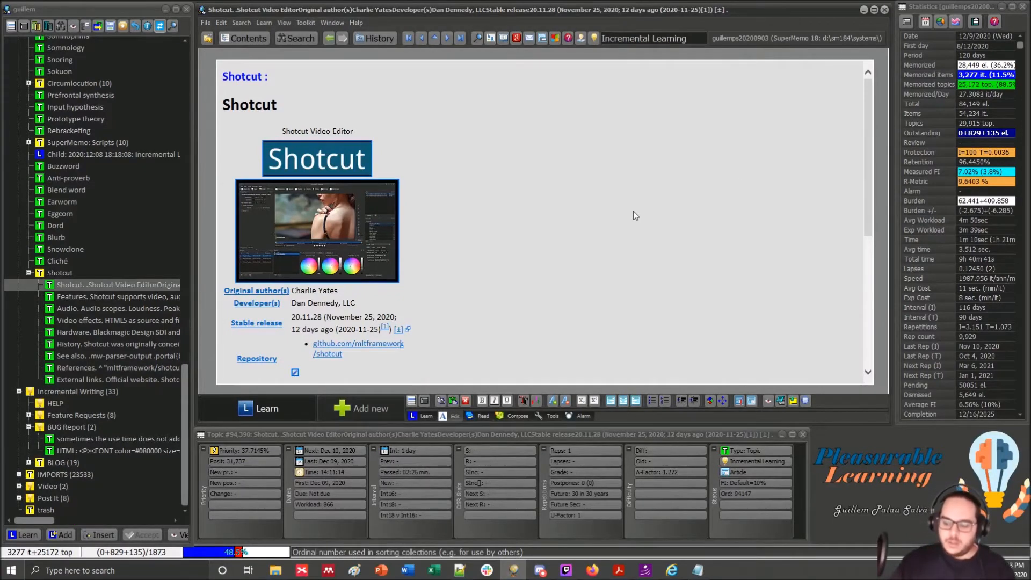
Step: Set the Shotcut introduction subtopic's priority to 7.004769 percent, and change it to 10.040496 percent
{"action": "key", "text": "alt+p"}
{"action": "type", "text": "7.004769"}
{"action": "key", "text": "Return"}
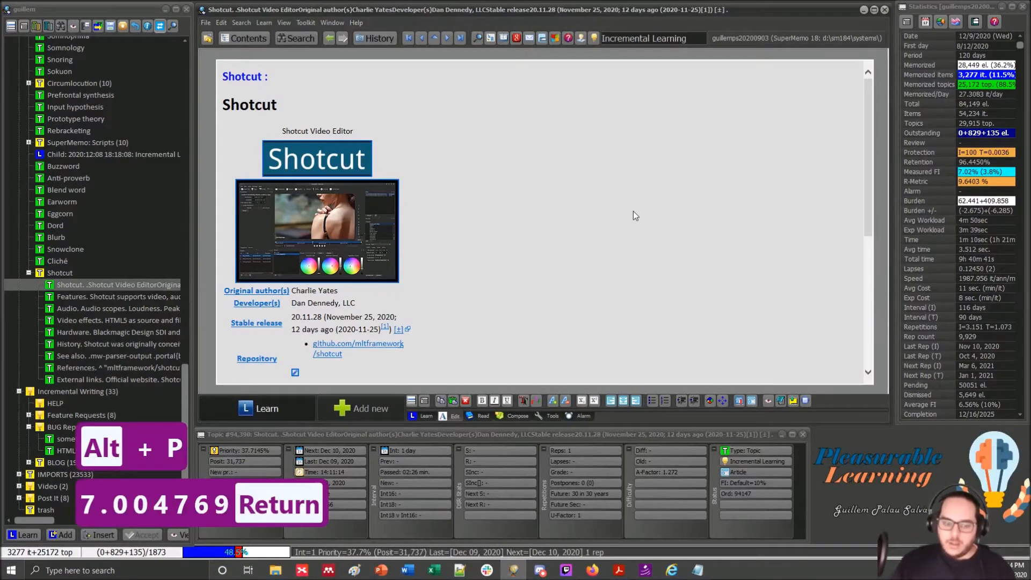
{"action": "key", "text": "alt+p"}
{"action": "type", "text": "10.040496"}
{"action": "key", "text": "Return"}
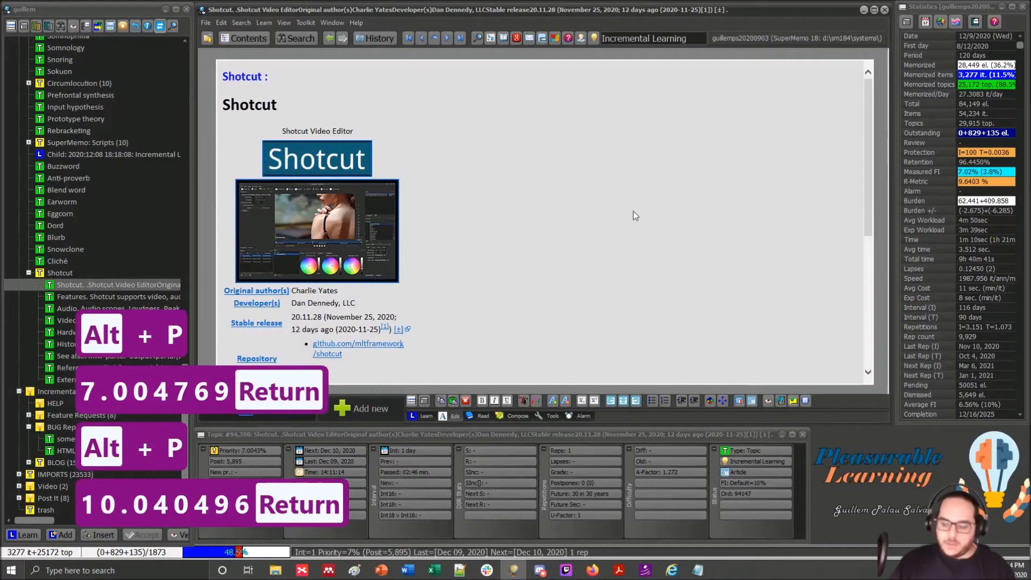
Step: Examine the numpad priority hotkeys in the Notepad script, highlighting Numpad1's random range 3.6077,8.4131 and Numpad0's upper limit 3.6076
{"action": "left_click", "coordinate": [697, 570]}
{"action": "scroll", "coordinate": [683, 247], "scroll_direction": "up", "scroll_amount": 15}
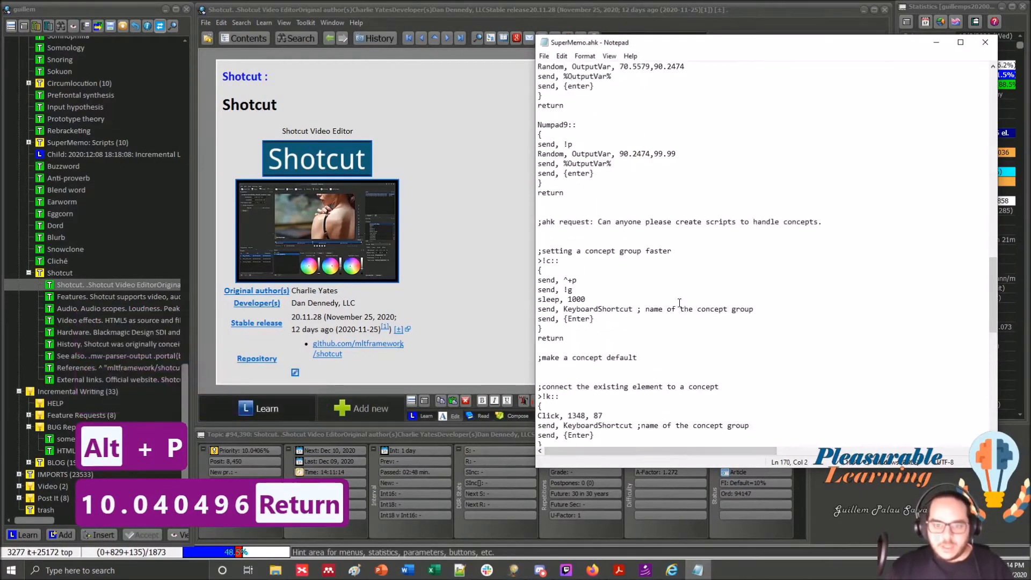
{"action": "scroll", "coordinate": [680, 303], "scroll_direction": "up", "scroll_amount": 10}
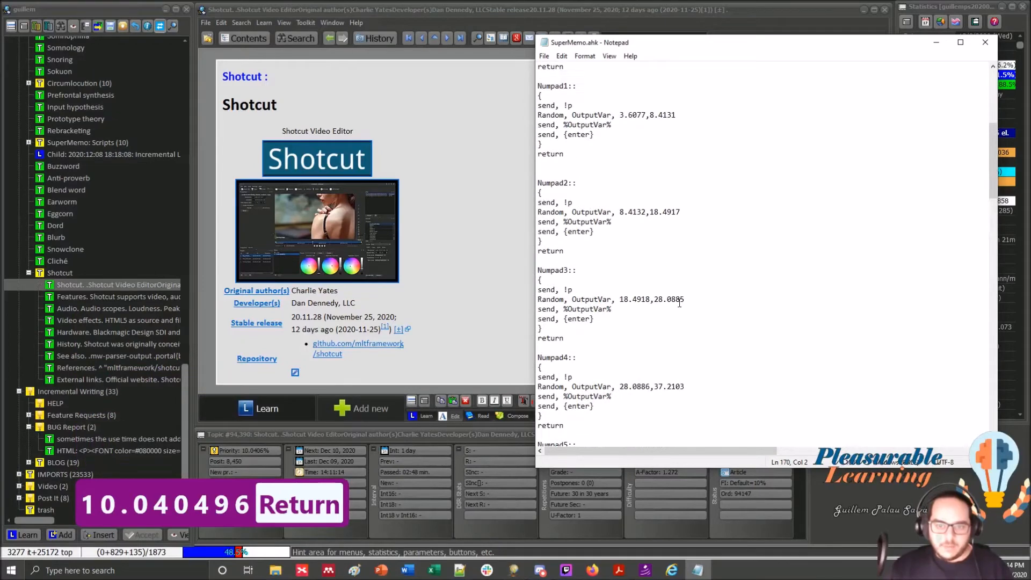
{"action": "left_click_drag", "start_coordinate": [620, 174], "coordinate": [690, 177]}
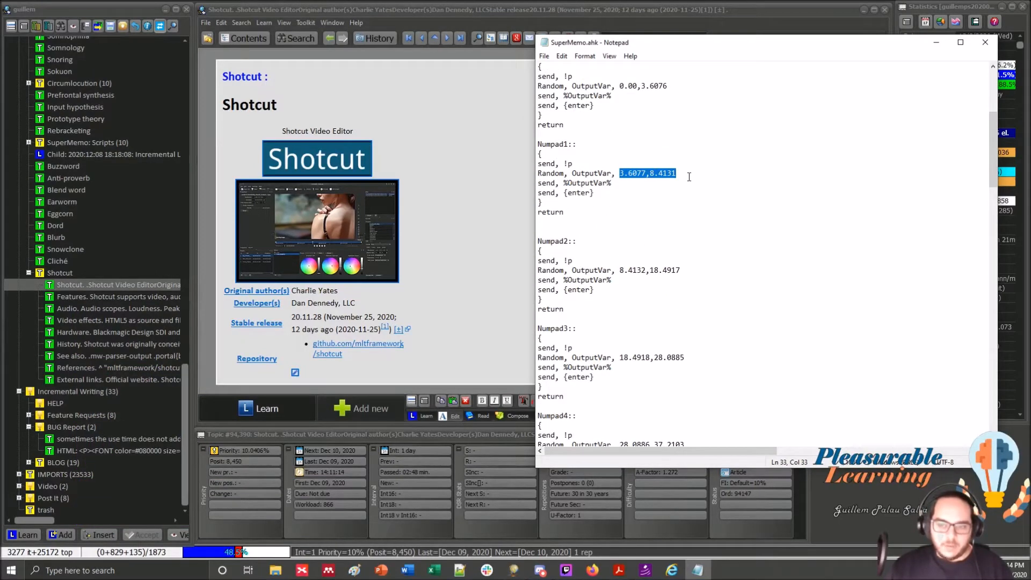
{"action": "scroll", "coordinate": [686, 234], "scroll_direction": "up", "scroll_amount": 1}
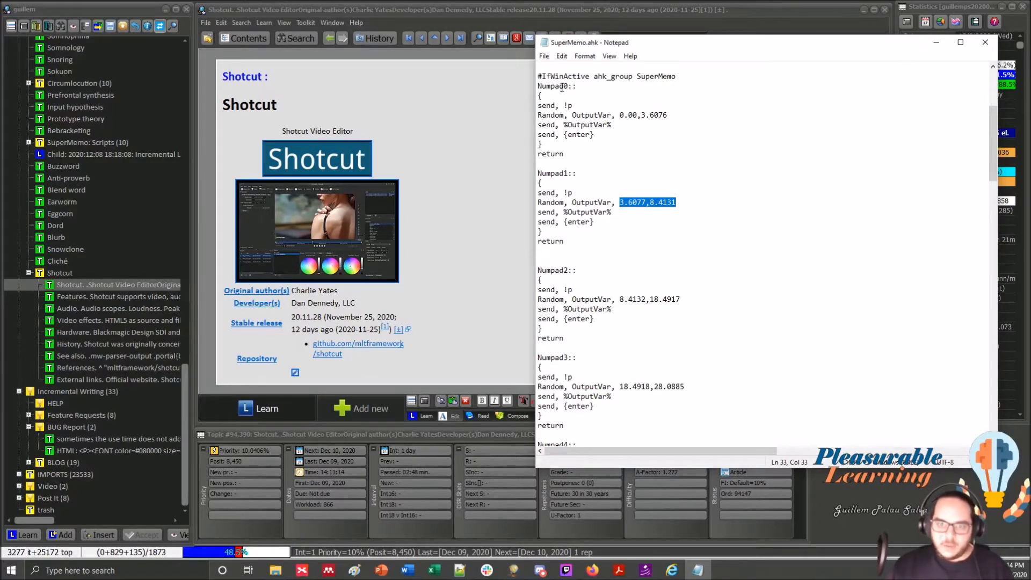
{"action": "left_click_drag", "start_coordinate": [619, 116], "coordinate": [671, 114]}
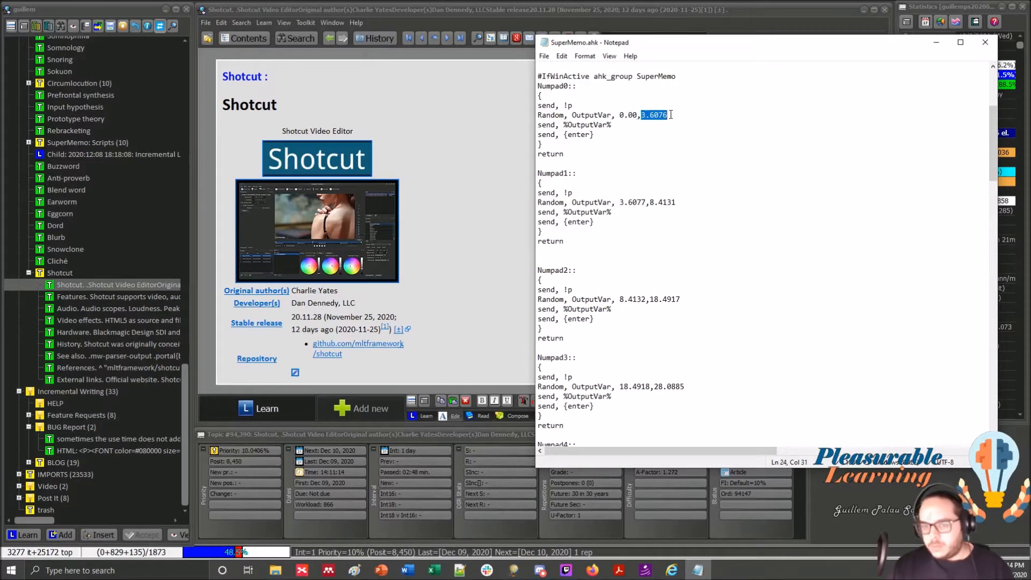
Step: Return to SuperMemo, set the Shotcut introduction subtopic's priority to 0.113605 percent, and display the element window's Learn toolbar
{"action": "left_click", "coordinate": [940, 45]}
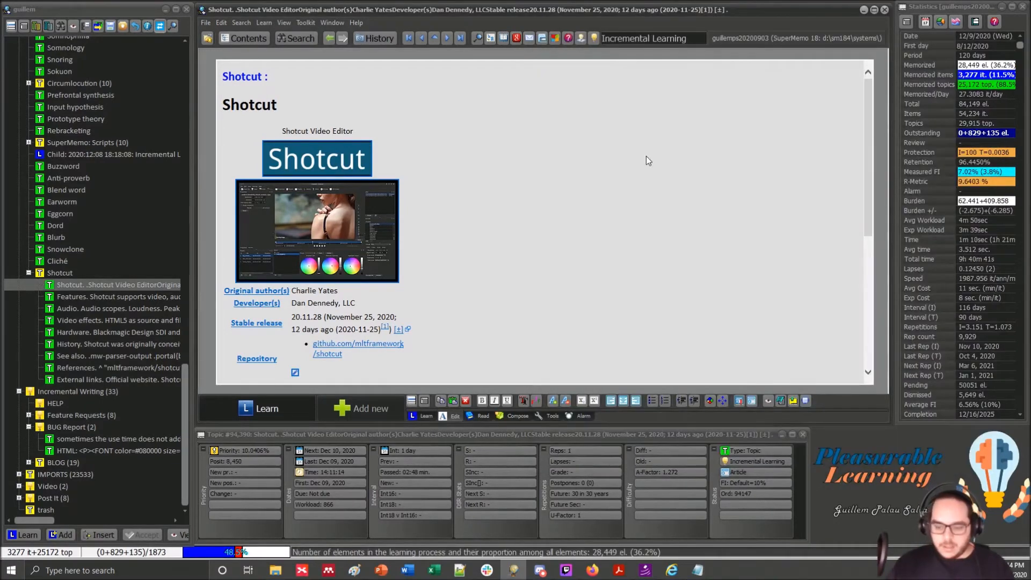
{"action": "key", "text": "alt+p"}
{"action": "type", "text": "0.113605"}
{"action": "key", "text": "Return"}
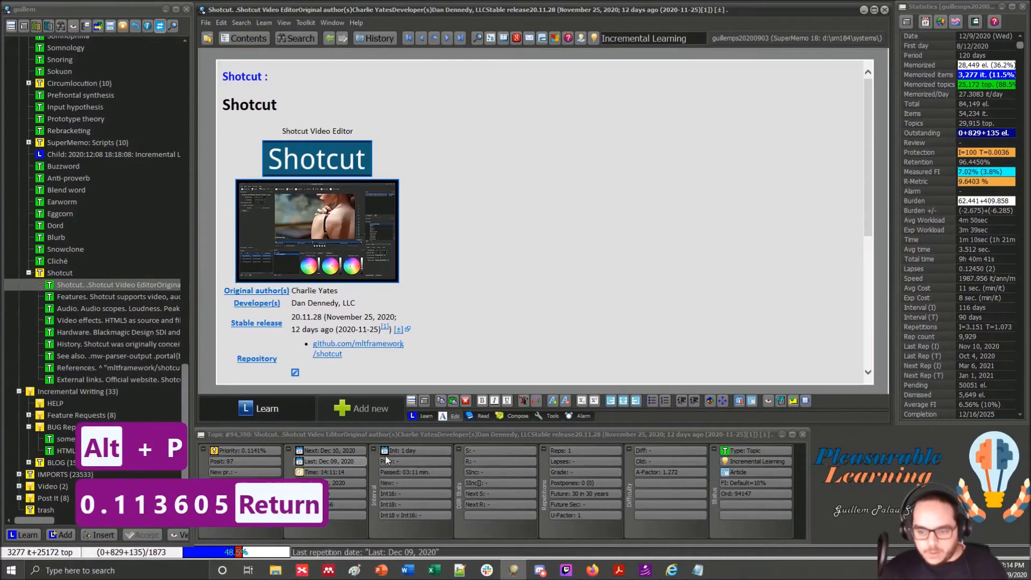
{"action": "scroll", "coordinate": [567, 319], "scroll_direction": "down", "scroll_amount": 3}
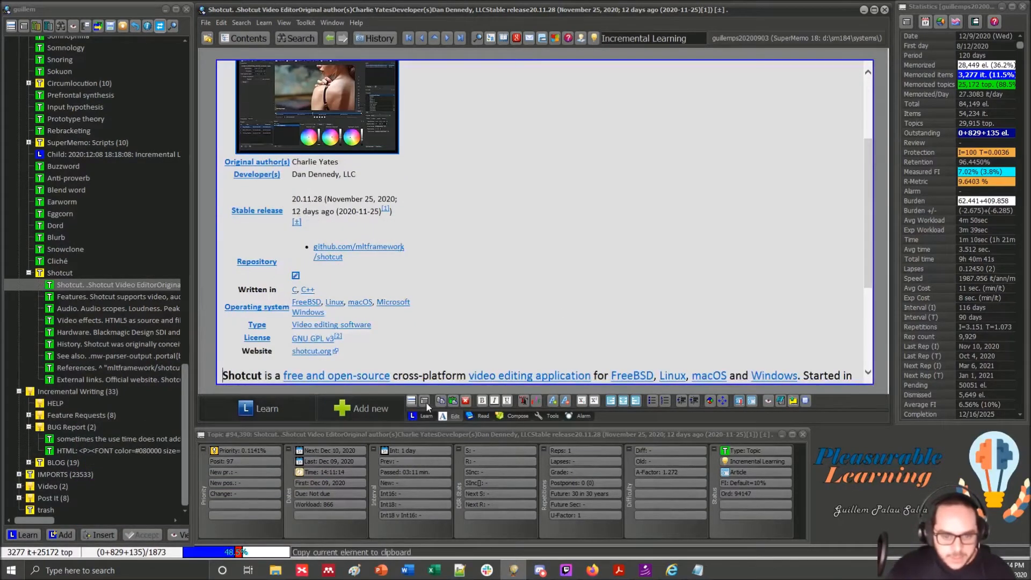
{"action": "left_click", "coordinate": [424, 416]}
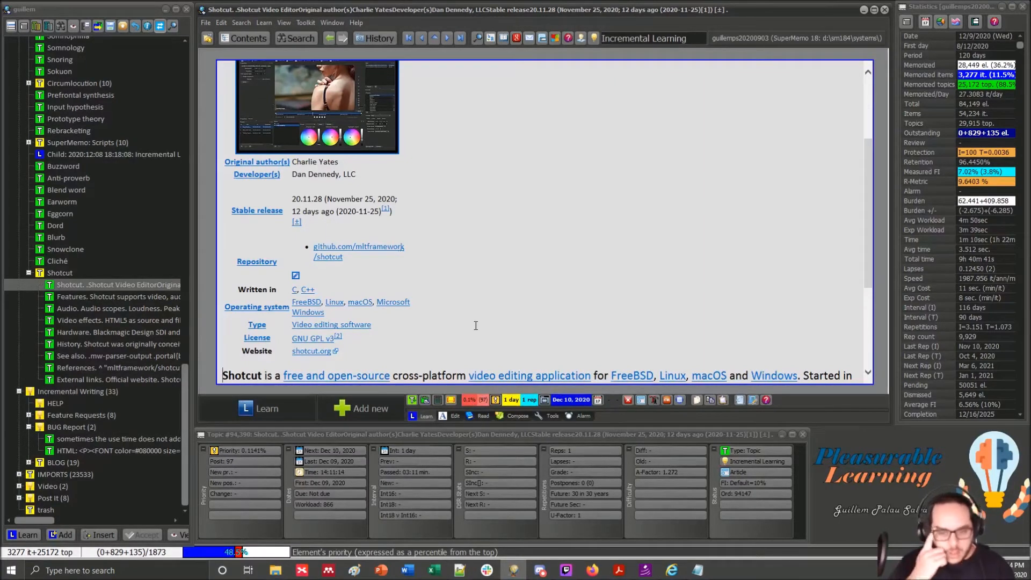
Step: Set the Shotcut introduction subtopic's priority to 58.906707 percent, and change it to 43.223997 percent
{"action": "key", "text": "alt+p"}
{"action": "type", "text": "58.906707"}
{"action": "key", "text": "Return"}
{"action": "key", "text": "alt+p"}
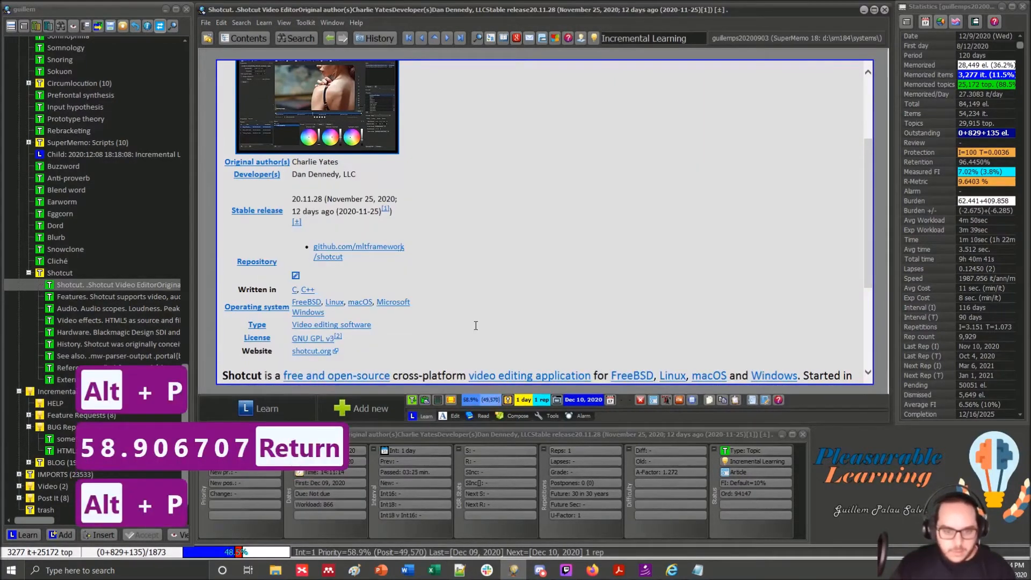
{"action": "type", "text": "43.223997"}
{"action": "key", "text": "Return"}
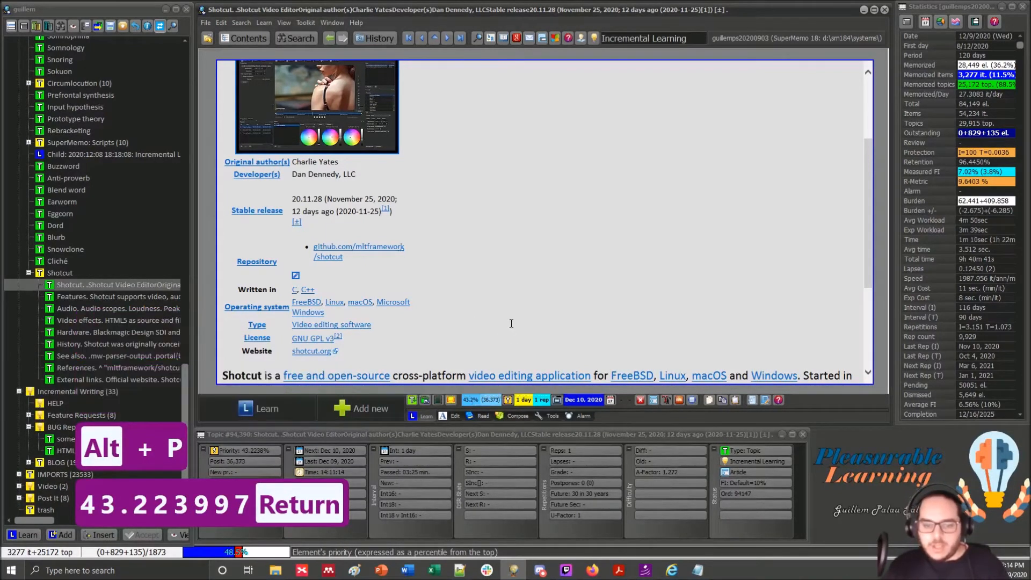
Step: Set the Shotcut introduction subtopic's priority to 62.435043 percent, and raise it to about 94 percent
{"action": "key", "text": "alt+p"}
{"action": "type", "text": "62.435043"}
{"action": "key", "text": "Return"}
{"action": "key", "text": "alt+p"}
{"action": "type", "text": "948.597479"}
{"action": "key", "text": "Return"}
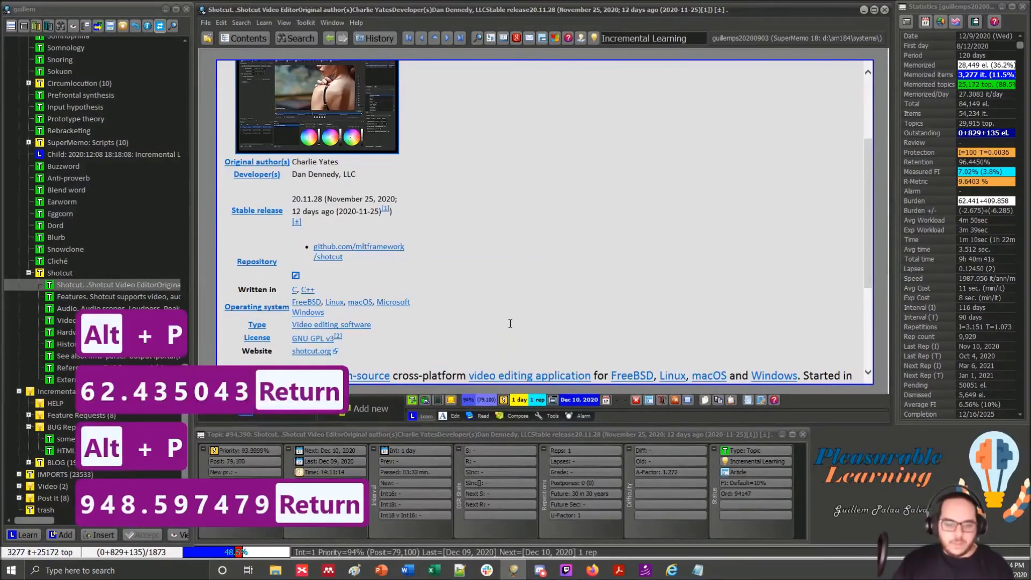
Step: Change the Shotcut introduction subtopic's priority successively to 46.047971, 34.305622 and 16.561891 percent
{"action": "key", "text": "alt+p"}
{"action": "type", "text": "46.047971"}
{"action": "key", "text": "Return"}
{"action": "key", "text": "alt+p"}
{"action": "type", "text": "34.305622"}
{"action": "key", "text": "Return"}
{"action": "key", "text": "alt+p"}
{"action": "type", "text": "16.561891"}
{"action": "key", "text": "Return"}
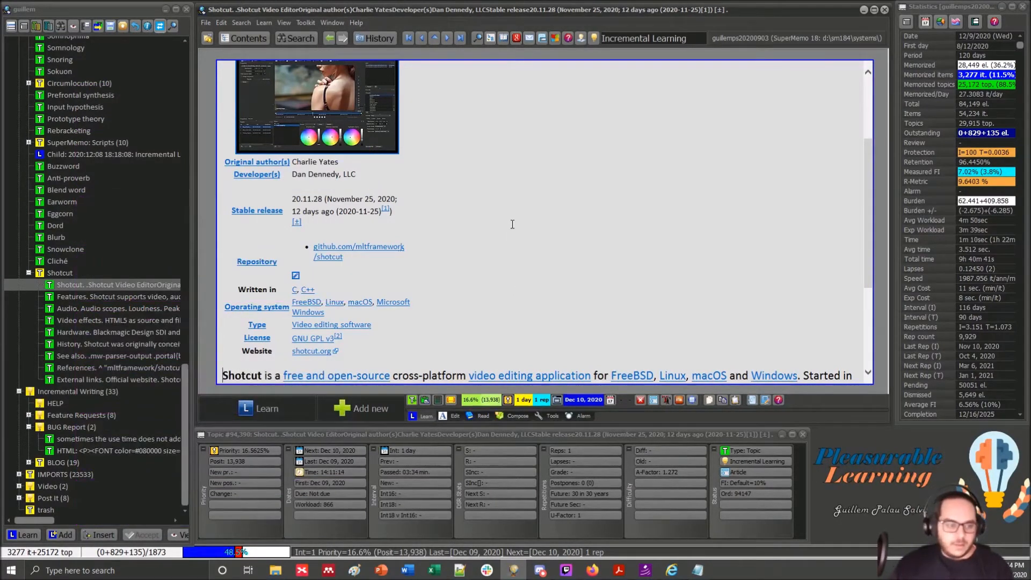
Step: Examine the concept group hotkeys in the Notepad script, including the one connecting an existing element to a concept, and return to SuperMemo
{"action": "left_click", "coordinate": [698, 570]}
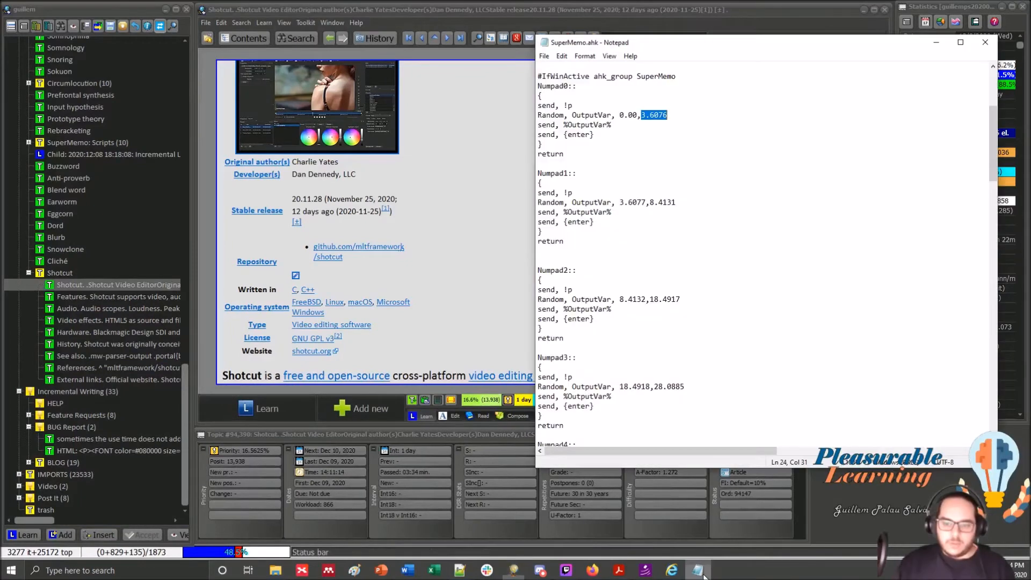
{"action": "scroll", "coordinate": [690, 446], "scroll_direction": "down", "scroll_amount": 20}
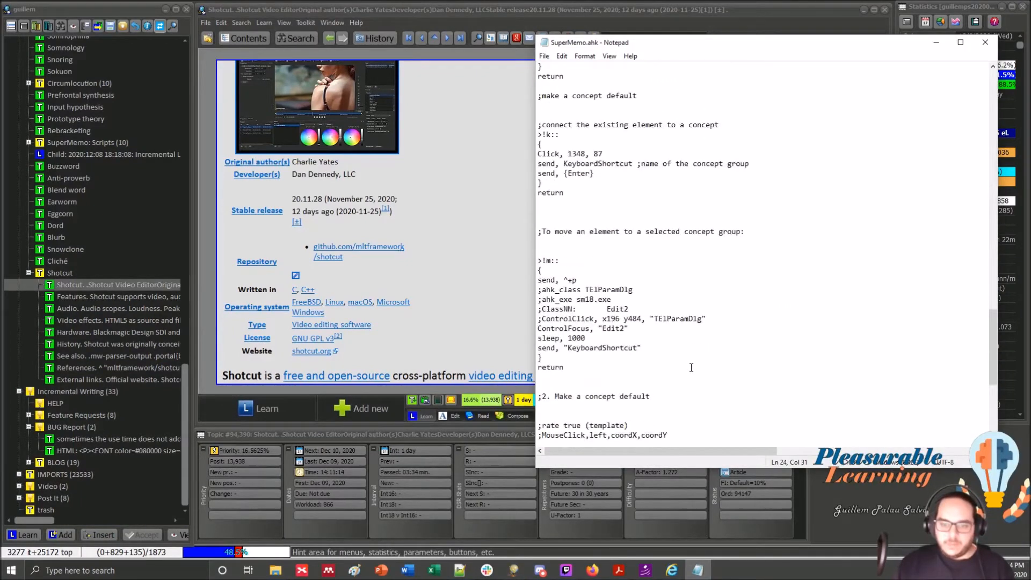
{"action": "scroll", "coordinate": [691, 368], "scroll_direction": "down", "scroll_amount": 2}
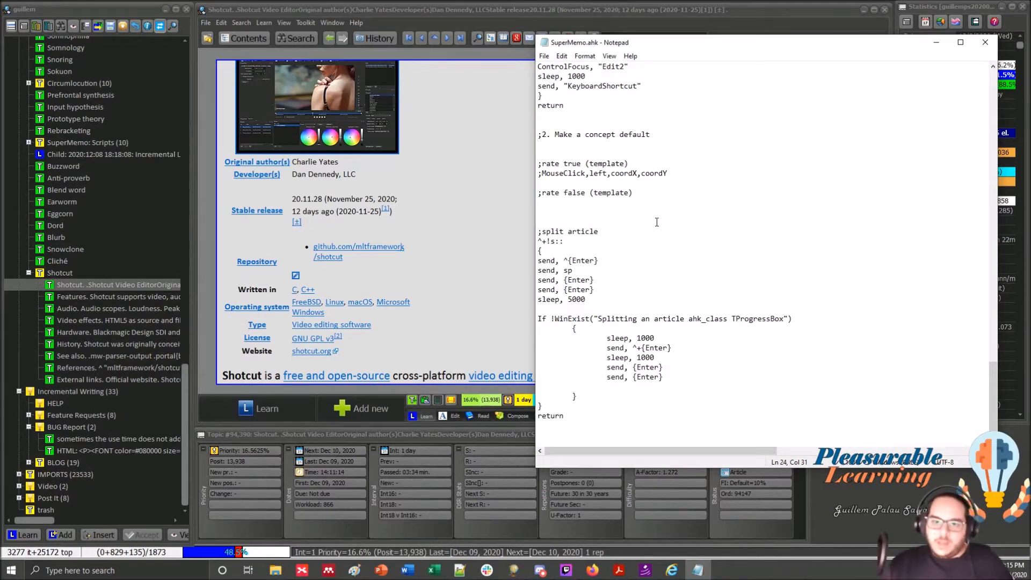
{"action": "scroll", "coordinate": [656, 221], "scroll_direction": "up", "scroll_amount": 2}
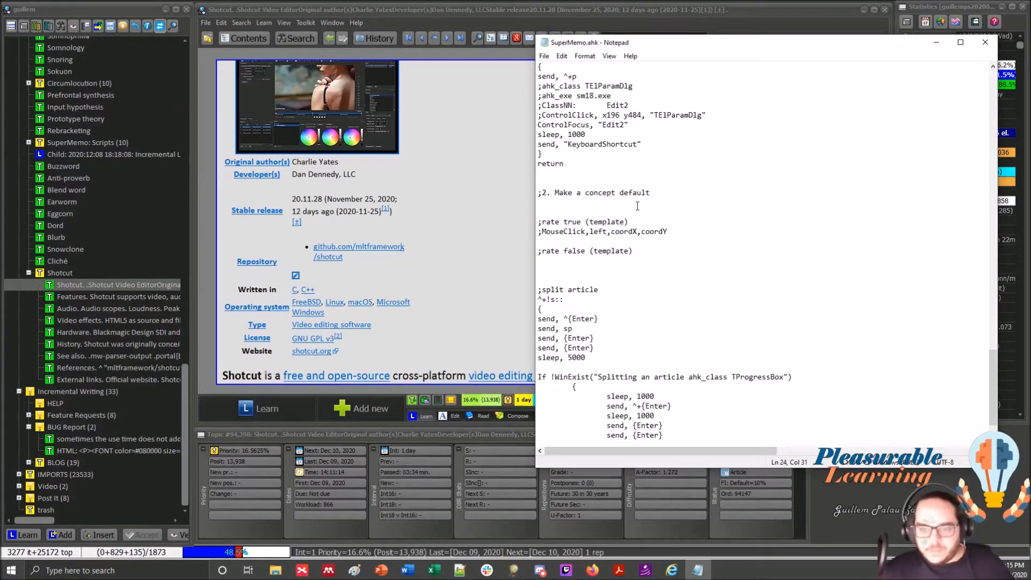
{"action": "scroll", "coordinate": [640, 207], "scroll_direction": "up", "scroll_amount": 2}
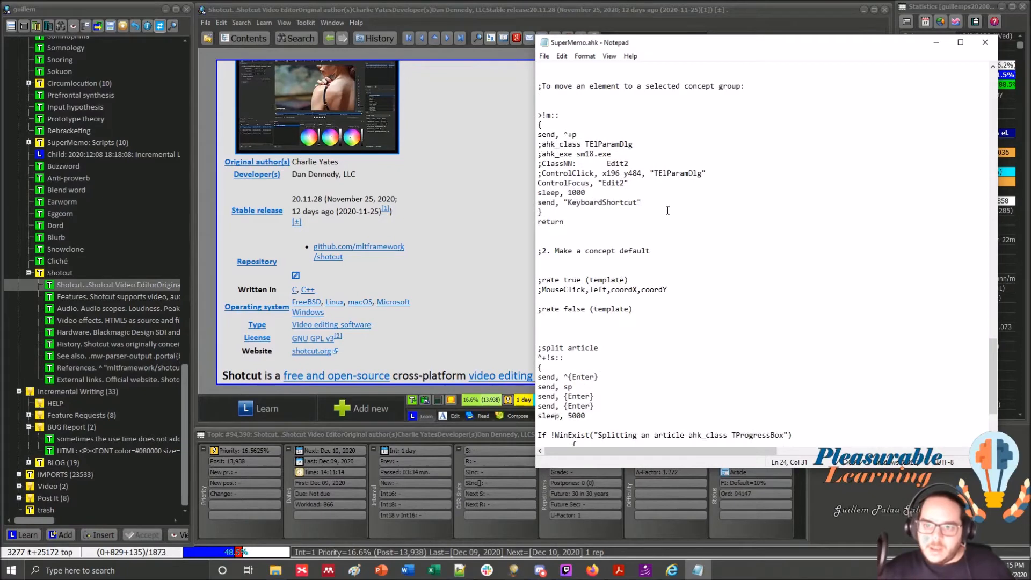
{"action": "scroll", "coordinate": [668, 210], "scroll_direction": "up", "scroll_amount": 4}
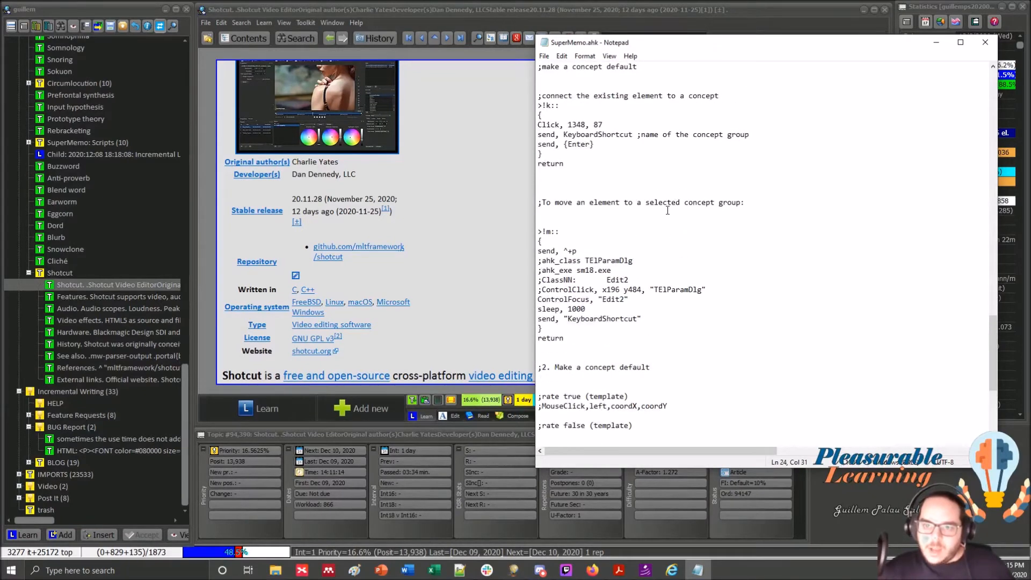
{"action": "left_click_drag", "start_coordinate": [629, 98], "coordinate": [676, 100]}
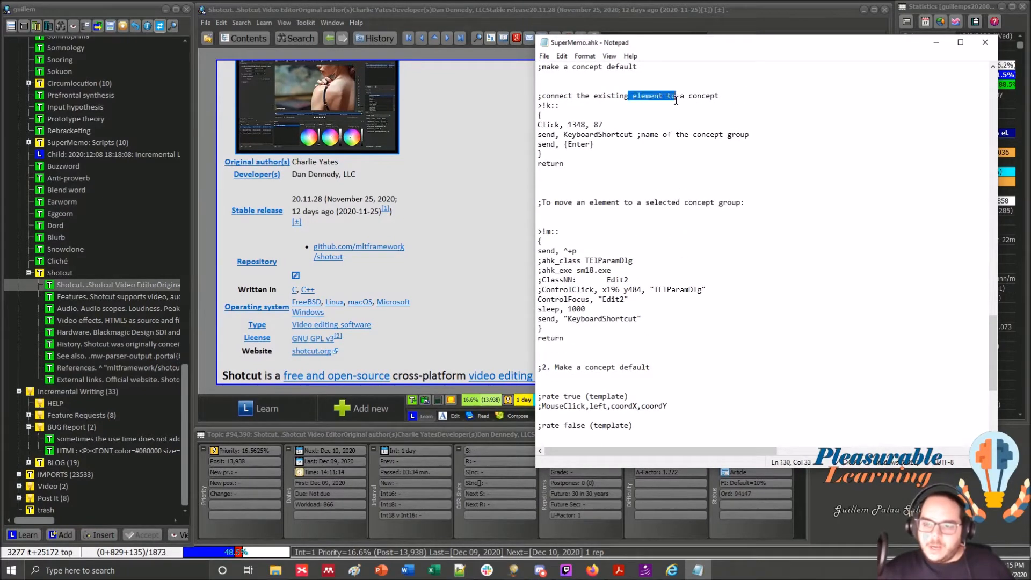
{"action": "scroll", "coordinate": [715, 98], "scroll_direction": "up", "scroll_amount": 7}
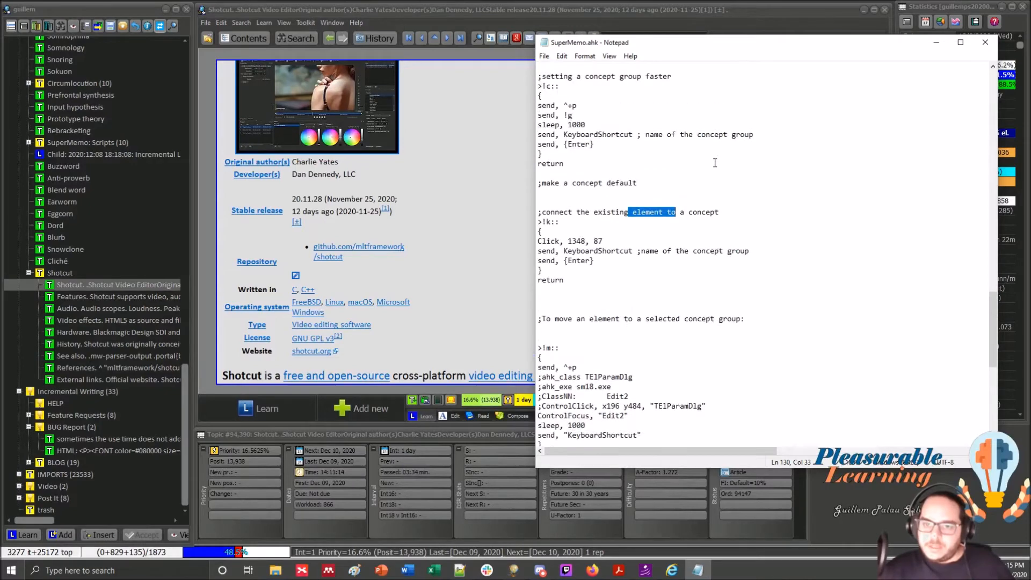
{"action": "scroll", "coordinate": [715, 163], "scroll_direction": "up", "scroll_amount": 2}
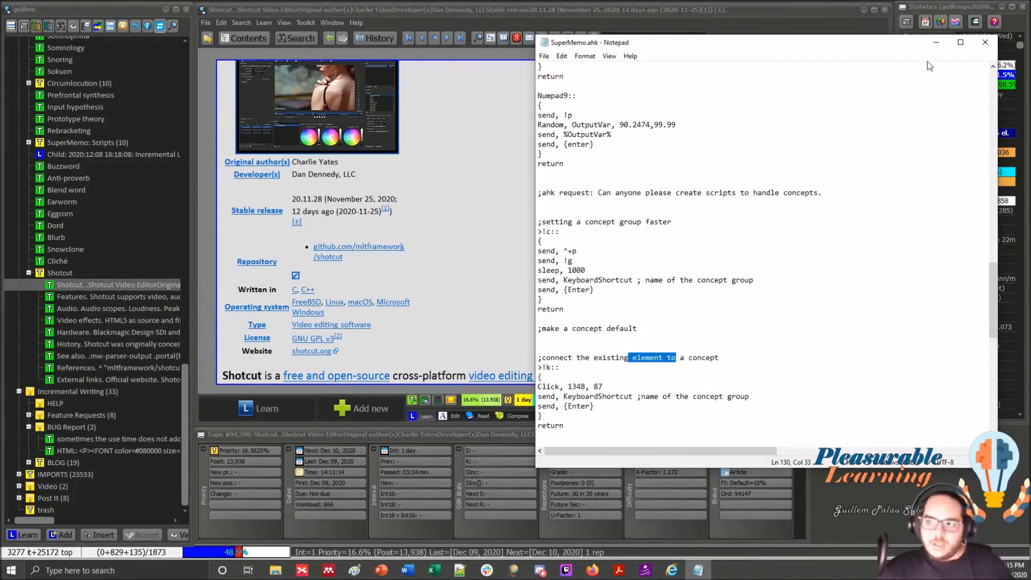
{"action": "left_click", "coordinate": [935, 43]}
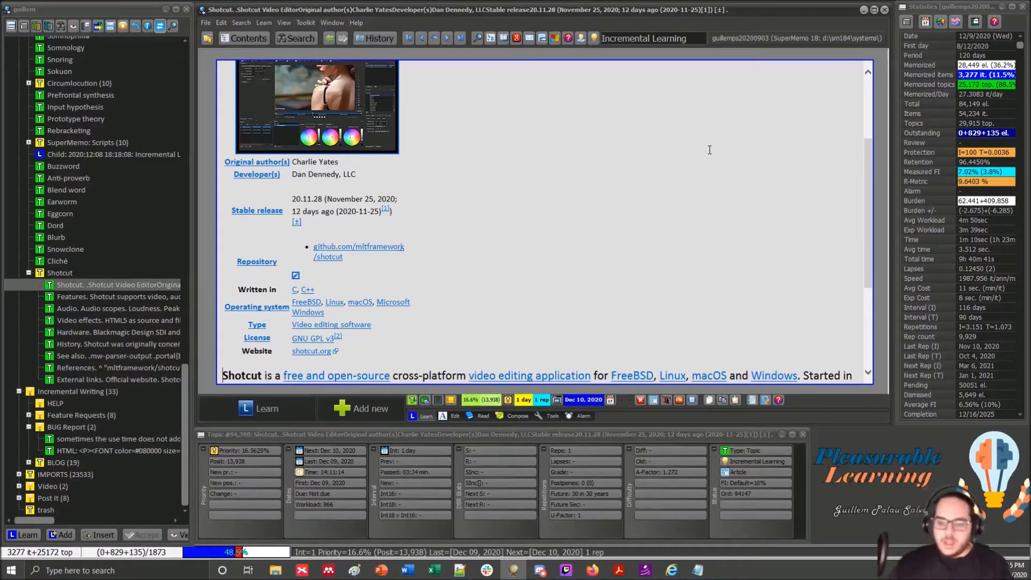
Step: Reopen the Notepad script and examine the split article block, highlighting the s in its ^+!s hotkey
{"action": "left_click", "coordinate": [697, 571]}
{"action": "scroll", "coordinate": [690, 427], "scroll_direction": "down", "scroll_amount": 18}
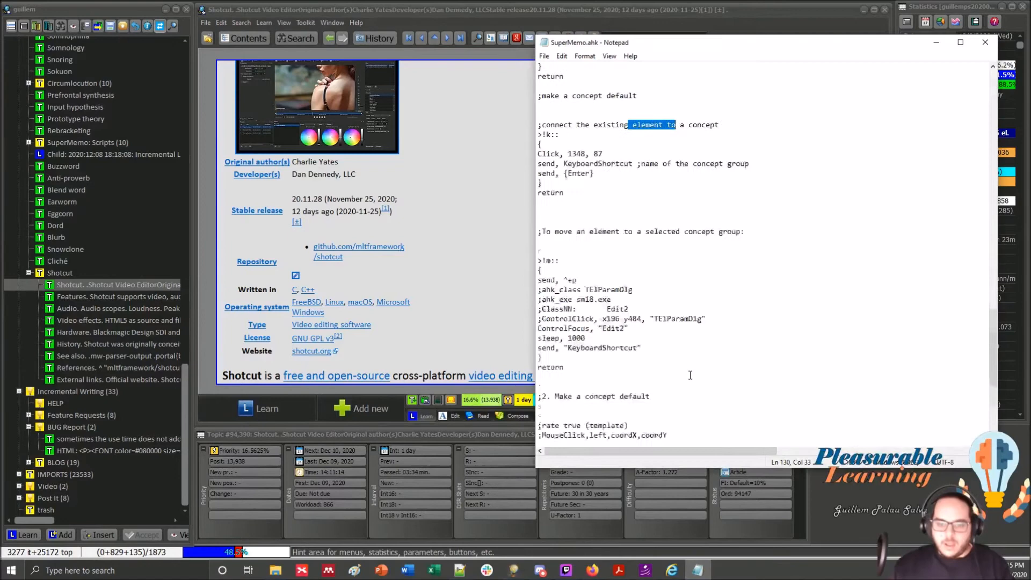
{"action": "left_click_drag", "start_coordinate": [557, 233], "coordinate": [583, 432]}
{"action": "left_click", "coordinate": [582, 432]}
{"action": "left_click_drag", "start_coordinate": [553, 243], "coordinate": [550, 236]}
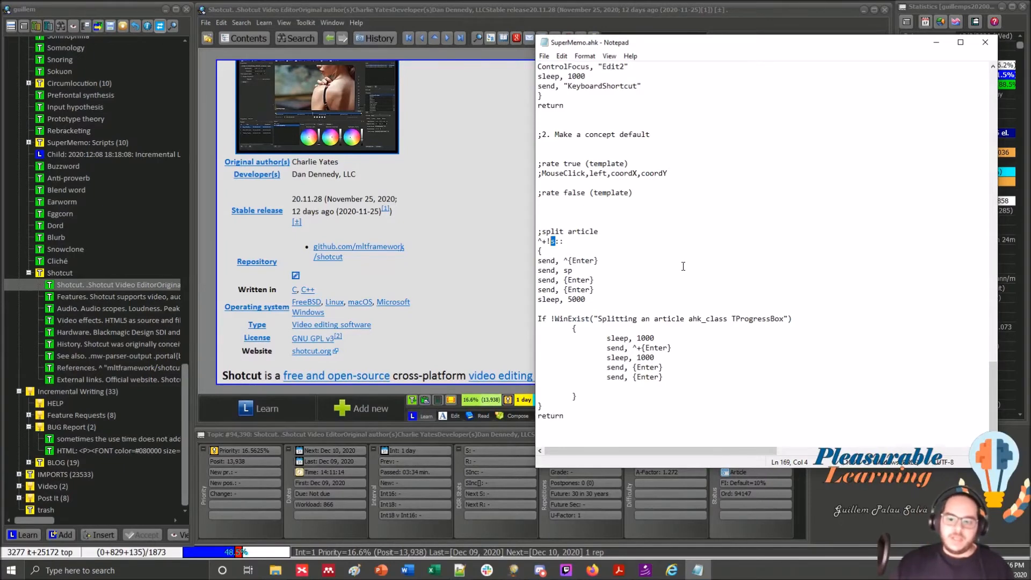
{"action": "left_click", "coordinate": [694, 359]}
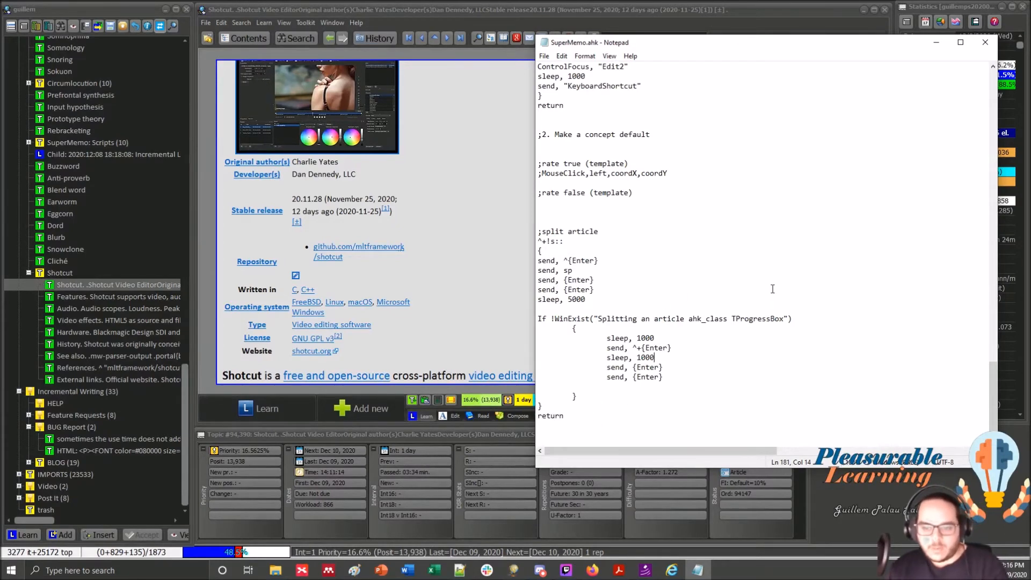
Step: Examine the split article commands, highlighting the sleep, 5000 line, the first send, {Enter} line and the "Splitting an article" window title
{"action": "left_click_drag", "start_coordinate": [588, 300], "coordinate": [537, 300]}
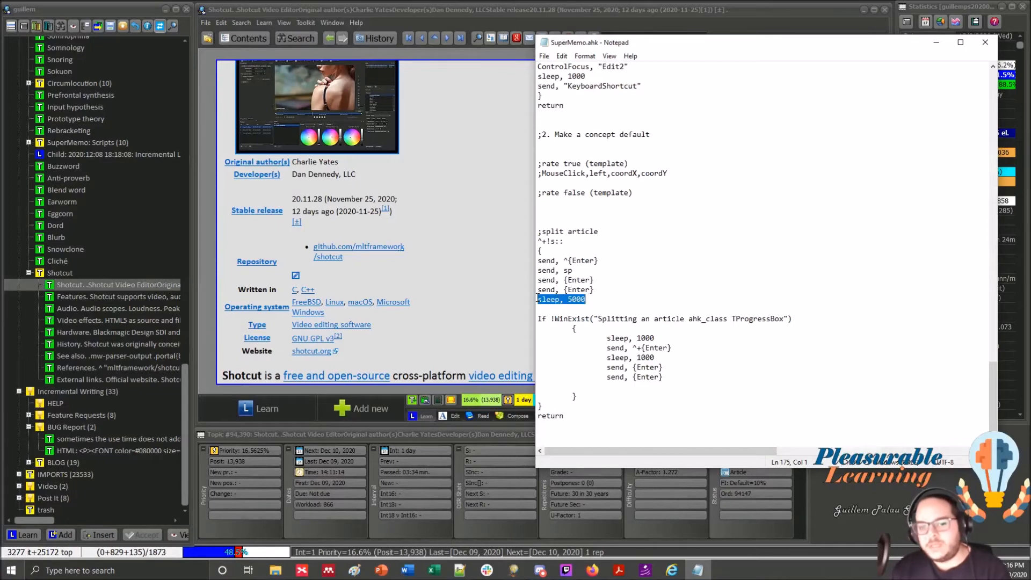
{"action": "left_click_drag", "start_coordinate": [594, 280], "coordinate": [532, 283]}
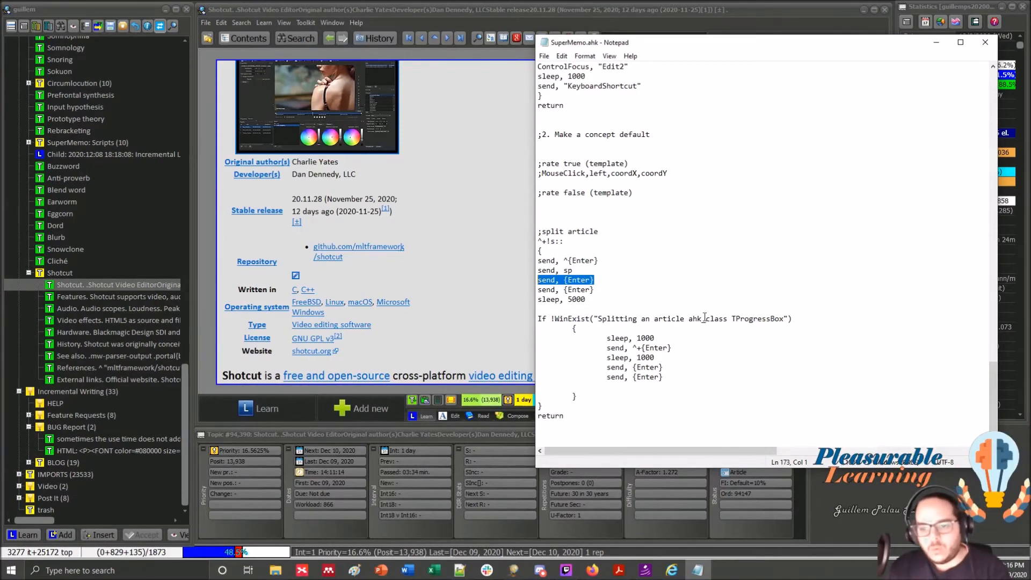
{"action": "left_click_drag", "start_coordinate": [784, 319], "coordinate": [599, 319]}
{"action": "left_click", "coordinate": [733, 317]}
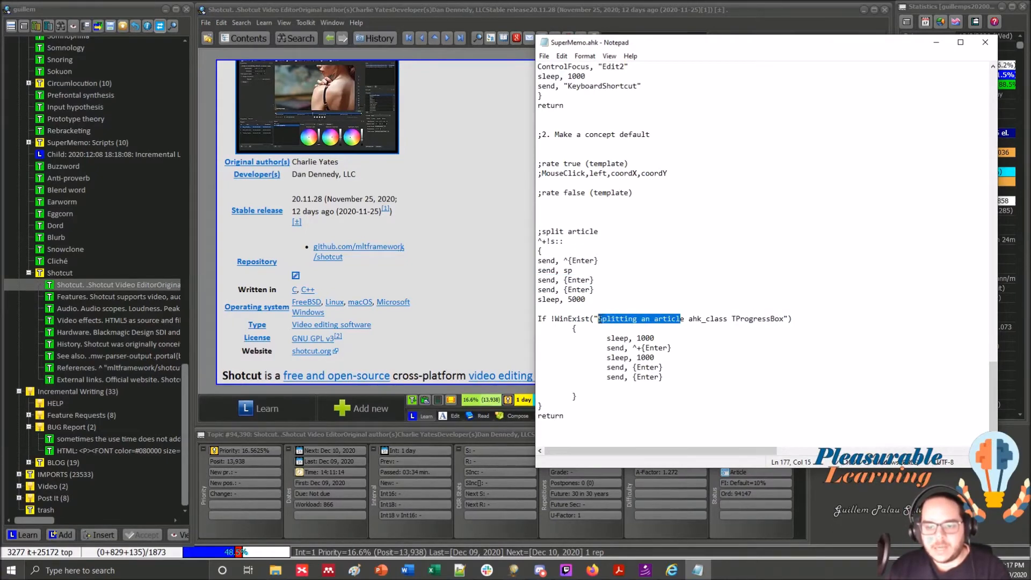
{"action": "left_click", "coordinate": [764, 298]}
Step: Open the main AutoHotkey window of the running SuperMemo.ahk script and launch Window Spy from it
{"action": "left_click", "coordinate": [905, 571]}
{"action": "double_click", "coordinate": [883, 548]}
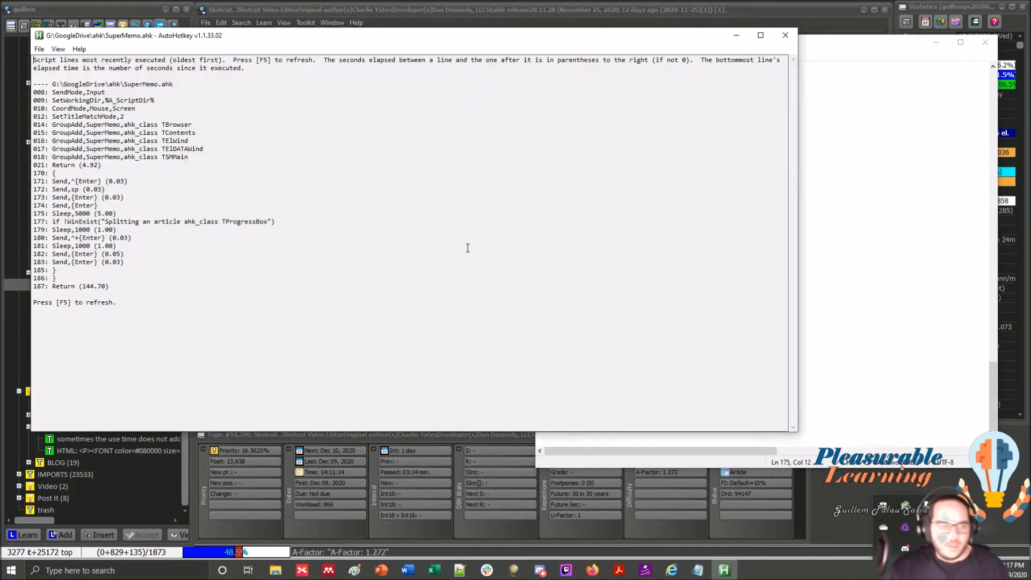
{"action": "left_click", "coordinate": [57, 50]}
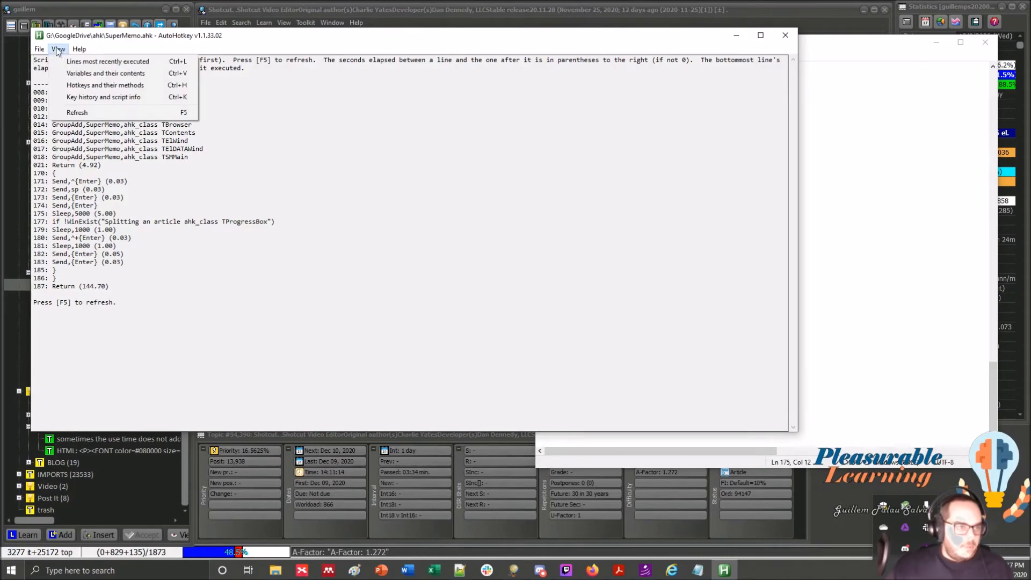
{"action": "mouse_move", "coordinate": [38, 50]}
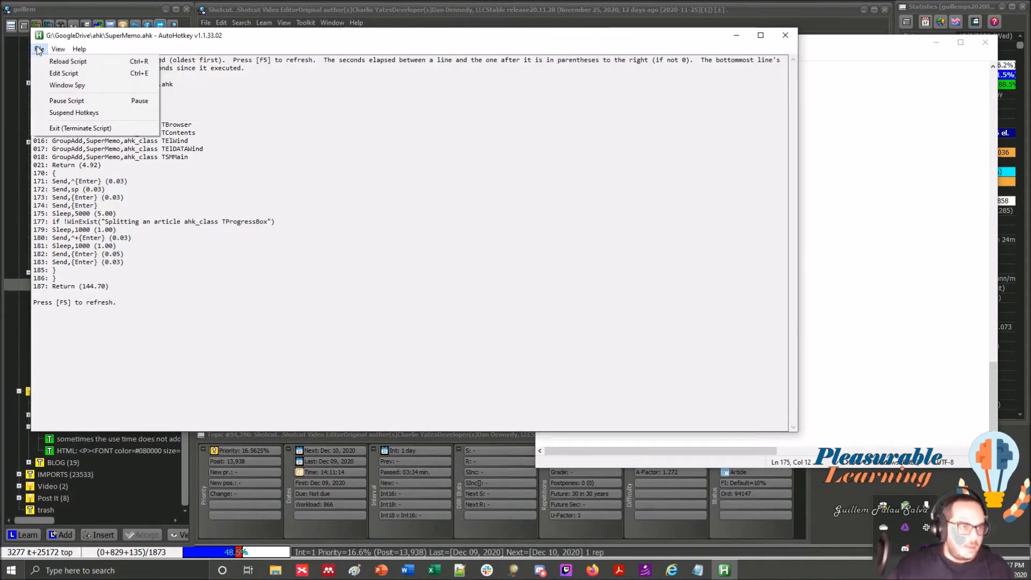
{"action": "left_click", "coordinate": [67, 85]}
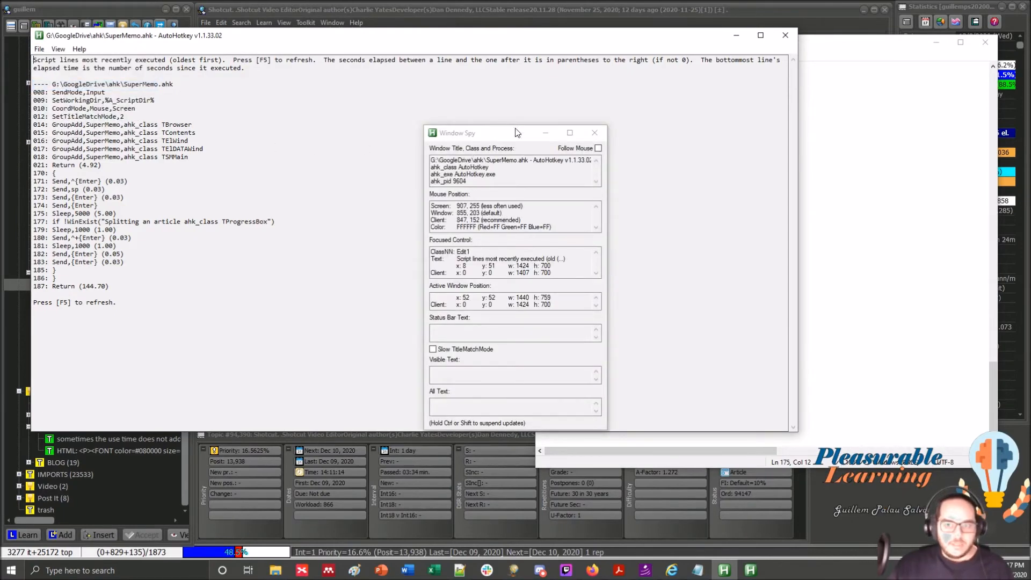
Step: Minimize the AutoHotkey and Notepad windows, and arrange Window Spy beside the SuperMemo element window to inspect that window's class
{"action": "left_click", "coordinate": [736, 36]}
{"action": "left_click", "coordinate": [933, 43]}
{"action": "left_click_drag", "start_coordinate": [513, 136], "coordinate": [923, 126]}
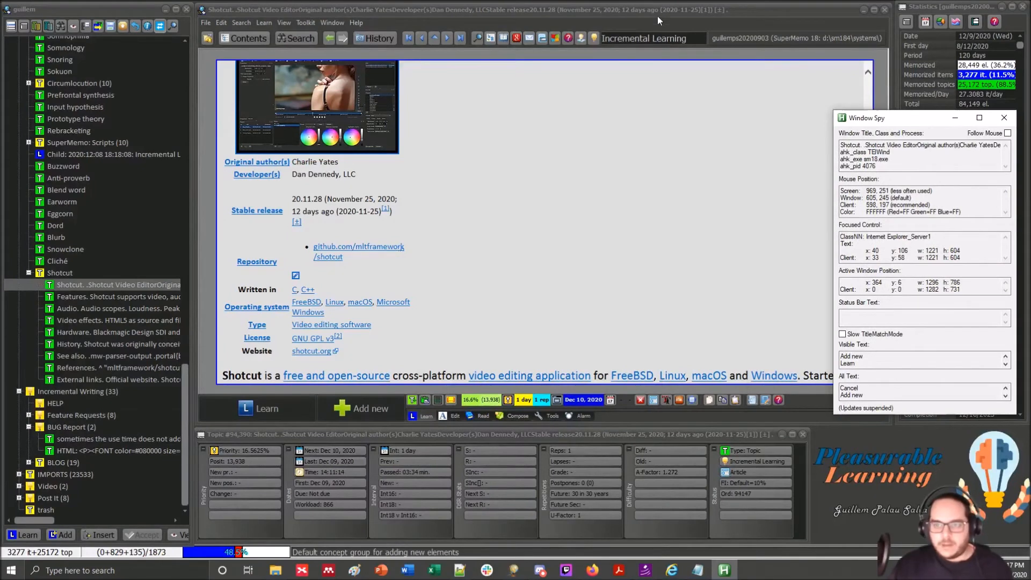
{"action": "left_click_drag", "start_coordinate": [657, 8], "coordinate": [565, 23]}
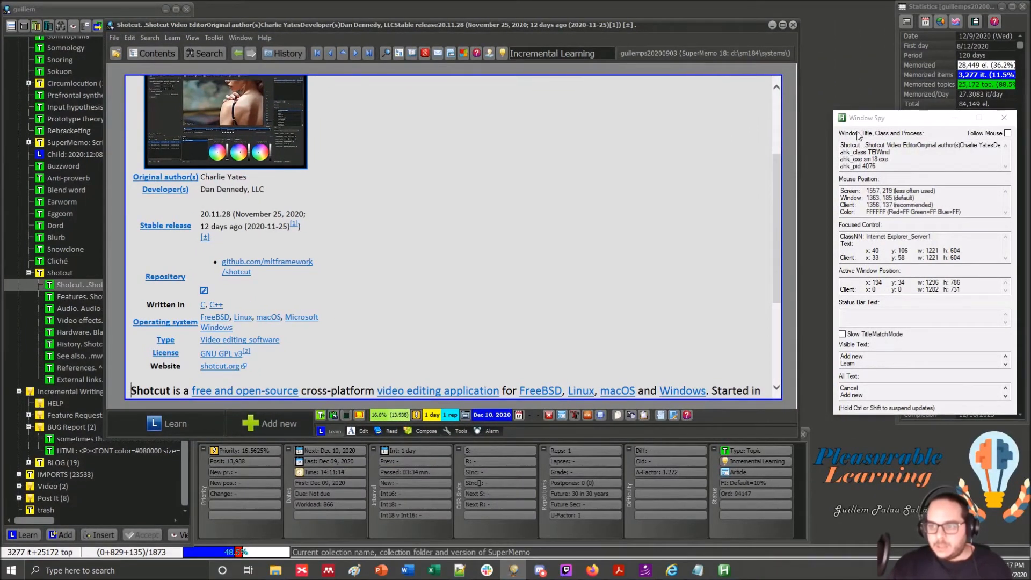
{"action": "left_click", "coordinate": [870, 152]}
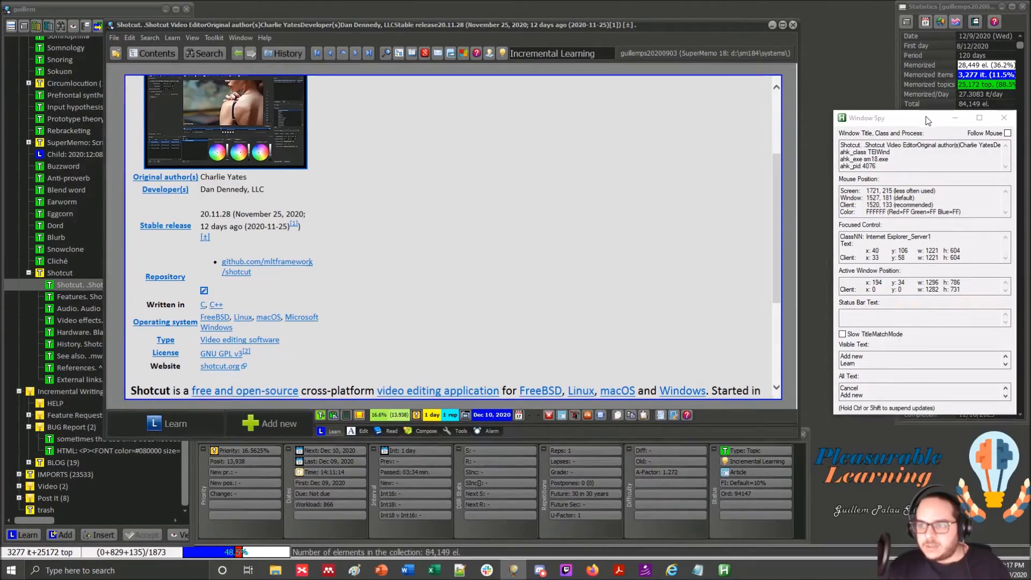
Step: Use Window Spy to inspect SuperMemo's Statistics and element data windows, highlighting the element data window's ahk_class name
{"action": "left_click_drag", "start_coordinate": [926, 117], "coordinate": [764, 75]}
{"action": "left_click", "coordinate": [925, 5]}
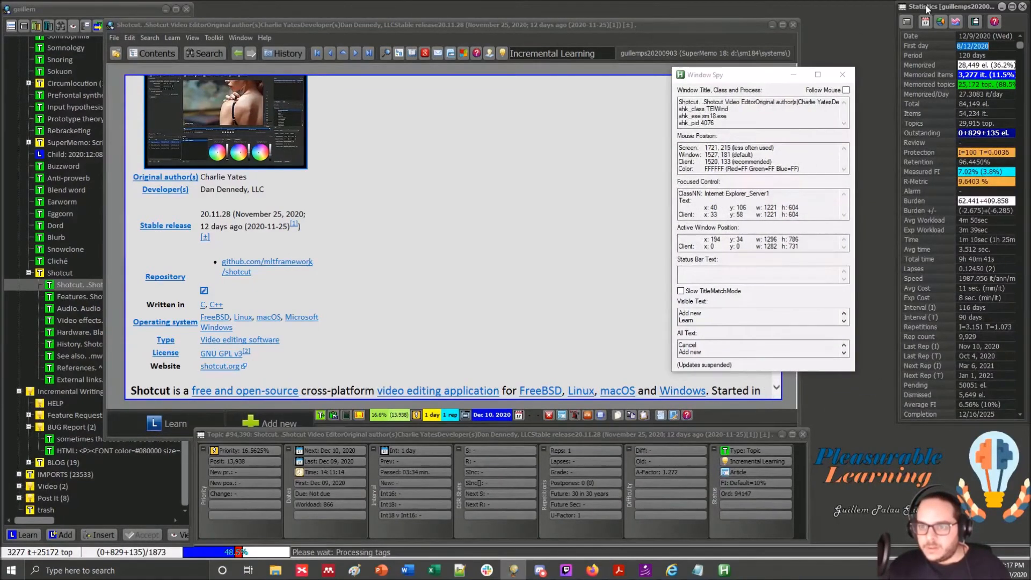
{"action": "key", "text": "ctrl"}
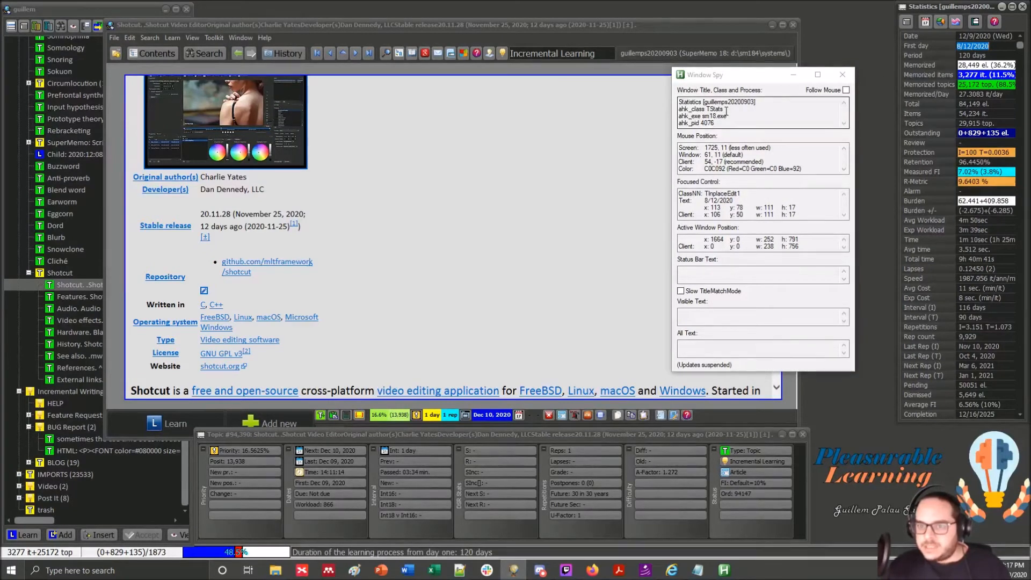
{"action": "left_click", "coordinate": [540, 437]}
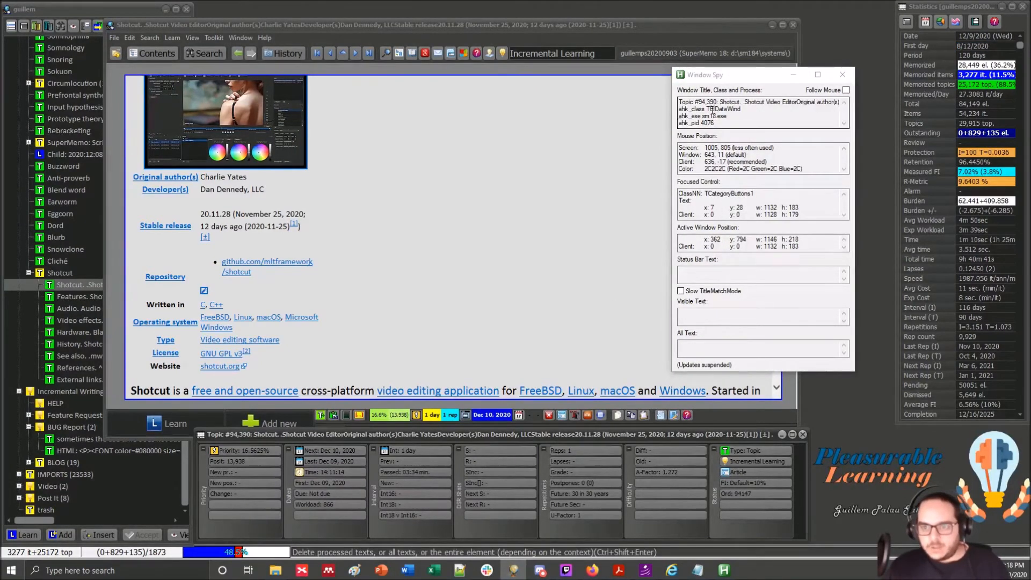
{"action": "left_click_drag", "start_coordinate": [708, 110], "coordinate": [744, 110]}
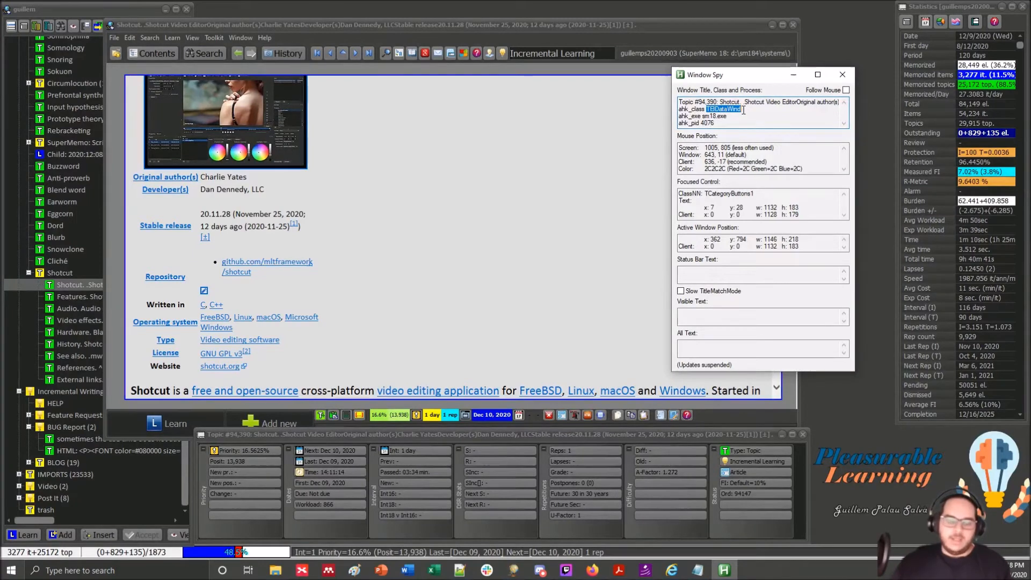
Step: Move the SuperMemo element window beside the contents window and inspect the classes of both windows with Window Spy
{"action": "left_click_drag", "start_coordinate": [682, 25], "coordinate": [790, 11]}
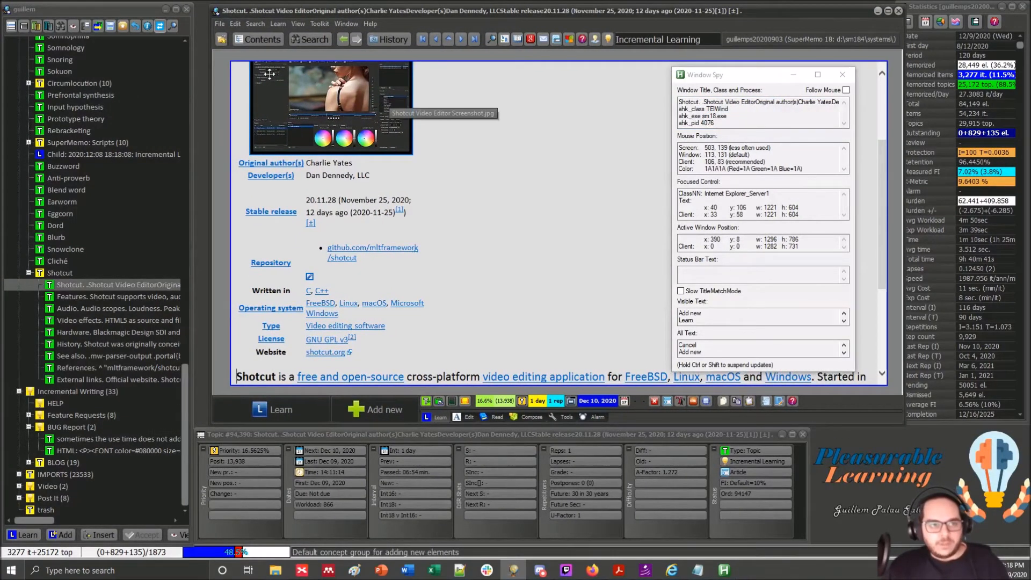
{"action": "left_click", "coordinate": [126, 9]}
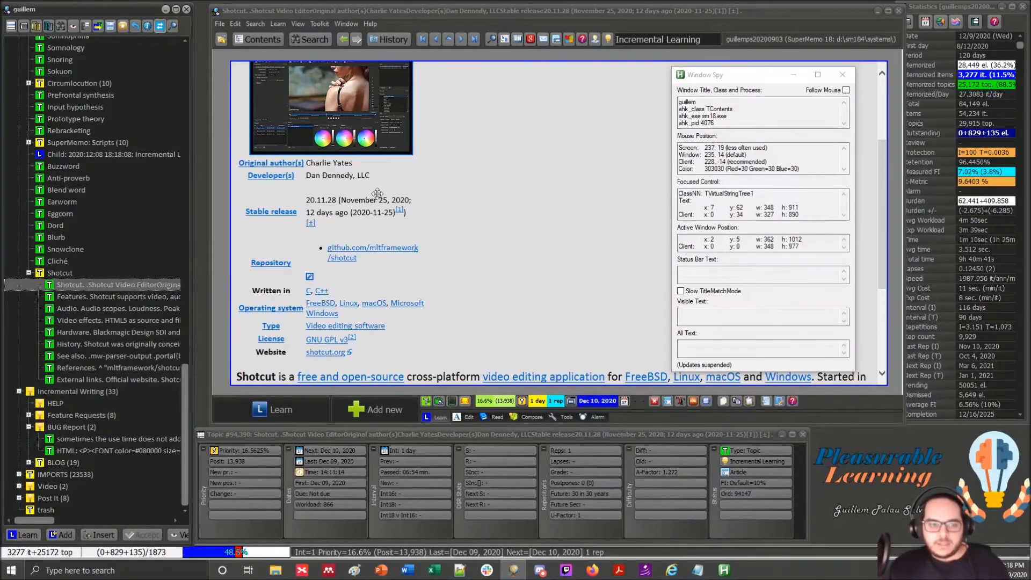
{"action": "left_click", "coordinate": [223, 208]}
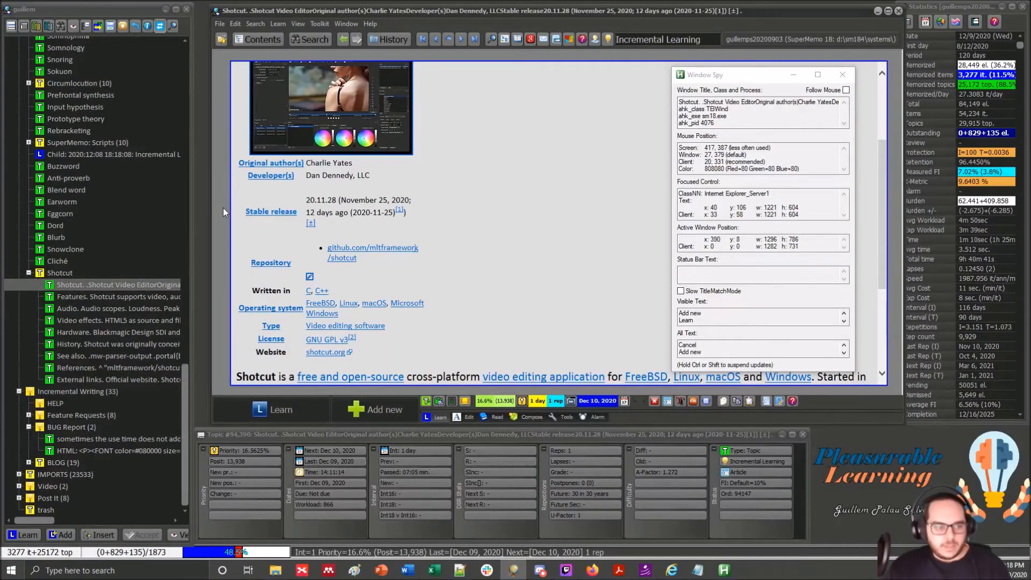
Step: Open SuperMemo's web import dialog, move it clear of Window Spy and highlight its class name TWebDlg there
{"action": "key", "text": "ctrl+shift+a"}
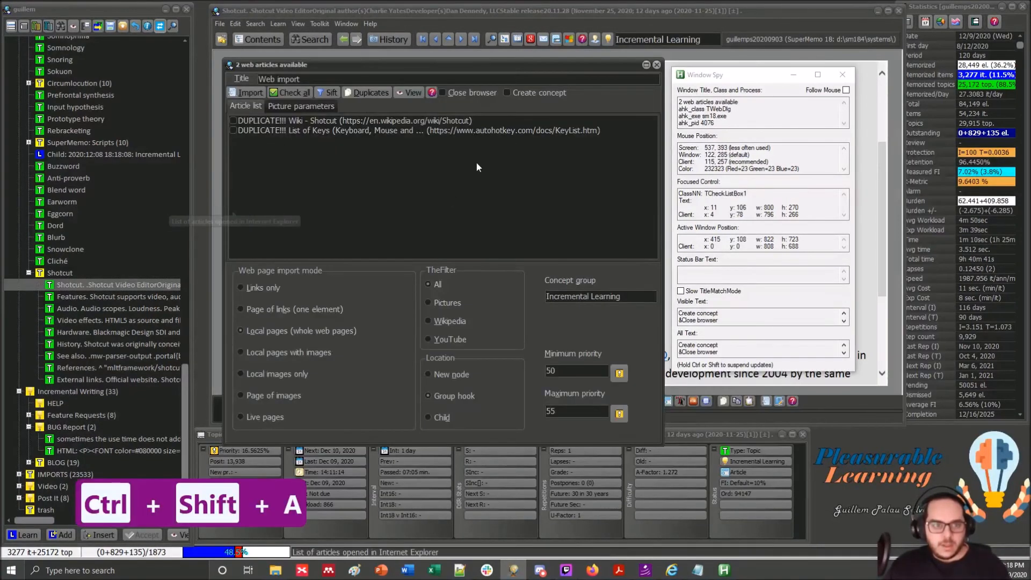
{"action": "left_click_drag", "start_coordinate": [557, 68], "coordinate": [523, 75]}
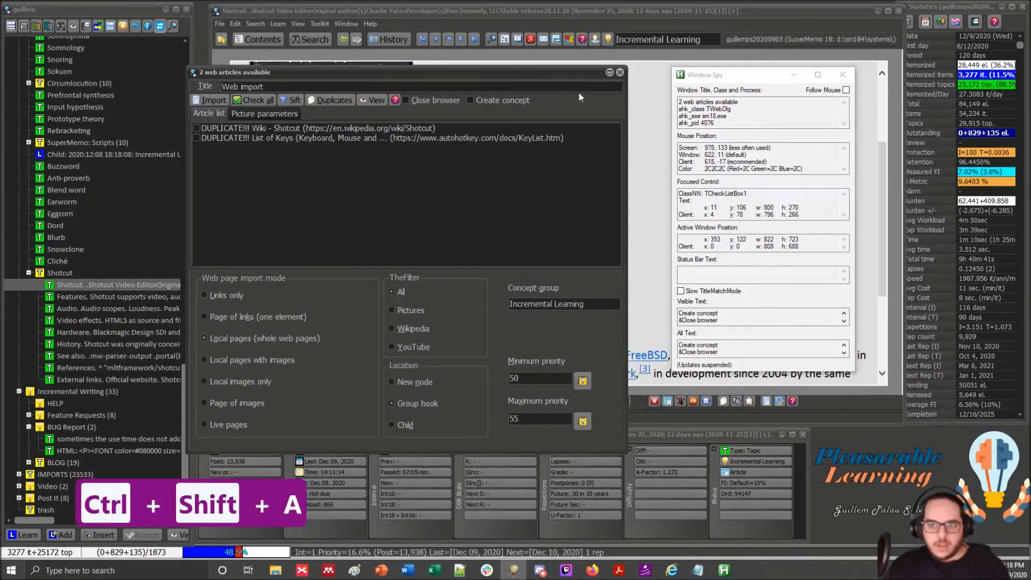
{"action": "left_click", "coordinate": [729, 109]}
{"action": "double_click", "coordinate": [720, 109]}
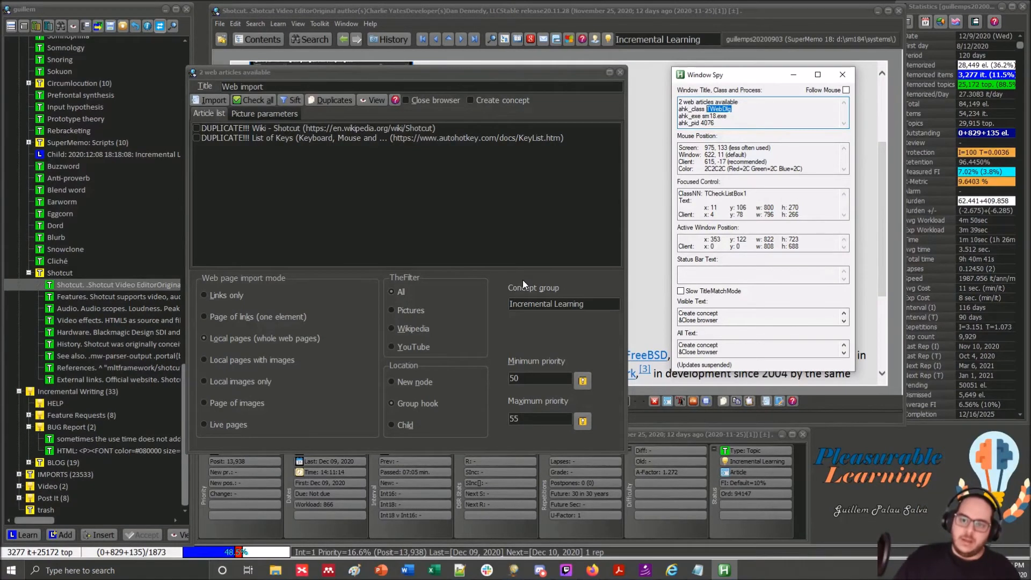
Step: Inspect the import dialog's concept group selector with Window Spy, and check the split article hotkey in the SuperMemo.ahk script
{"action": "left_click", "coordinate": [564, 302]}
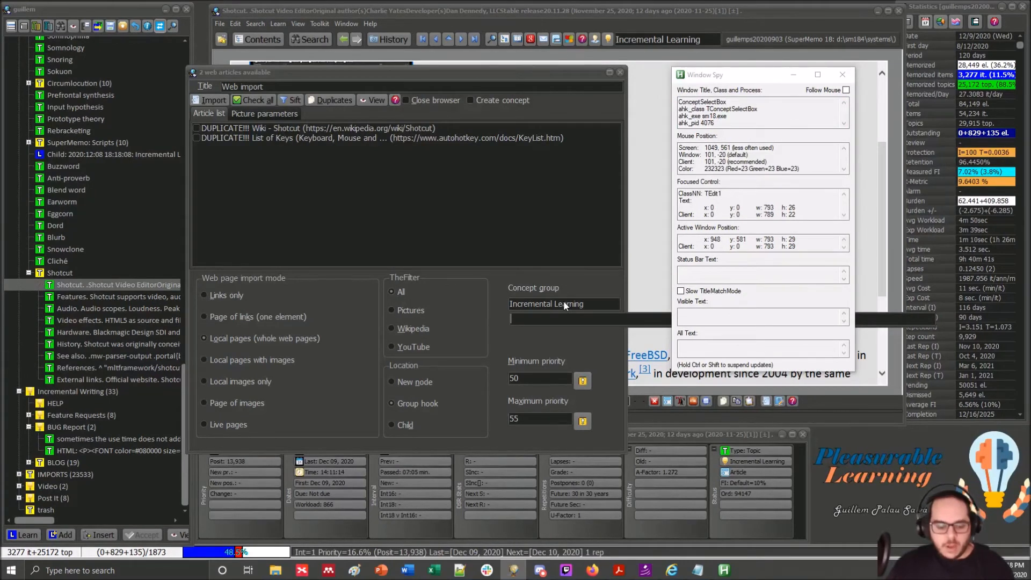
{"action": "left_click", "coordinate": [698, 570]}
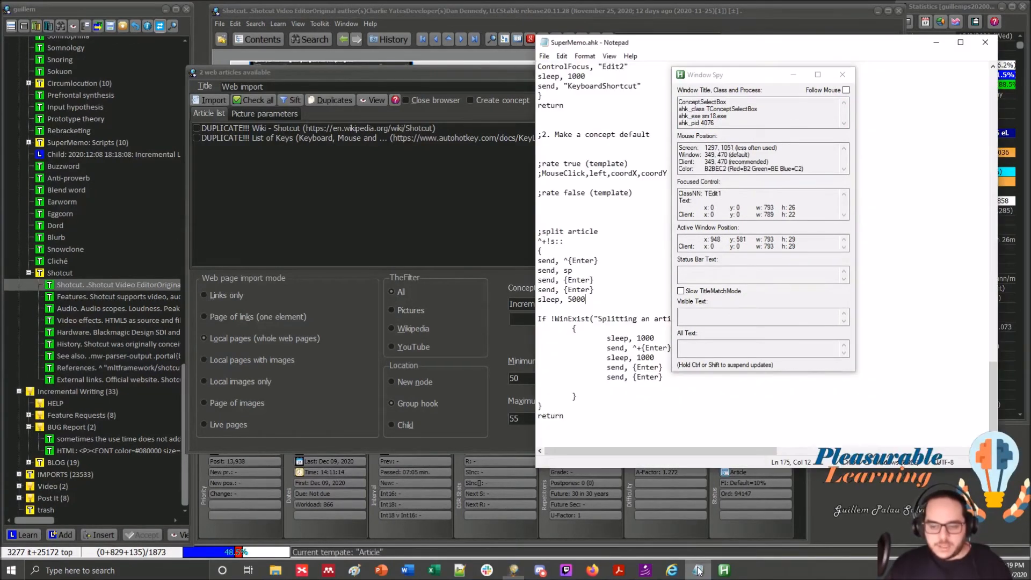
{"action": "left_click_drag", "start_coordinate": [557, 242], "coordinate": [552, 241]}
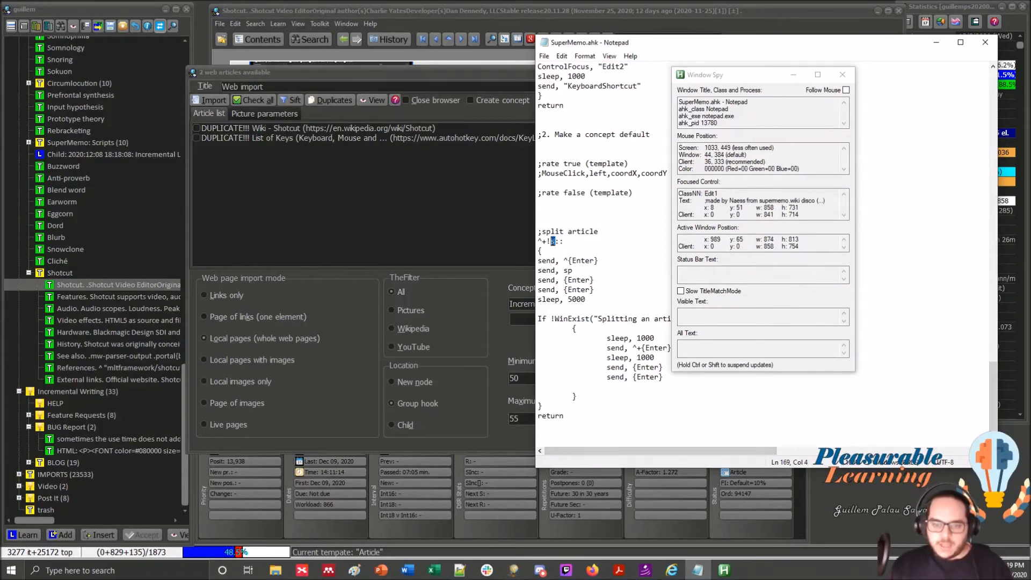
{"action": "left_click", "coordinate": [551, 241]}
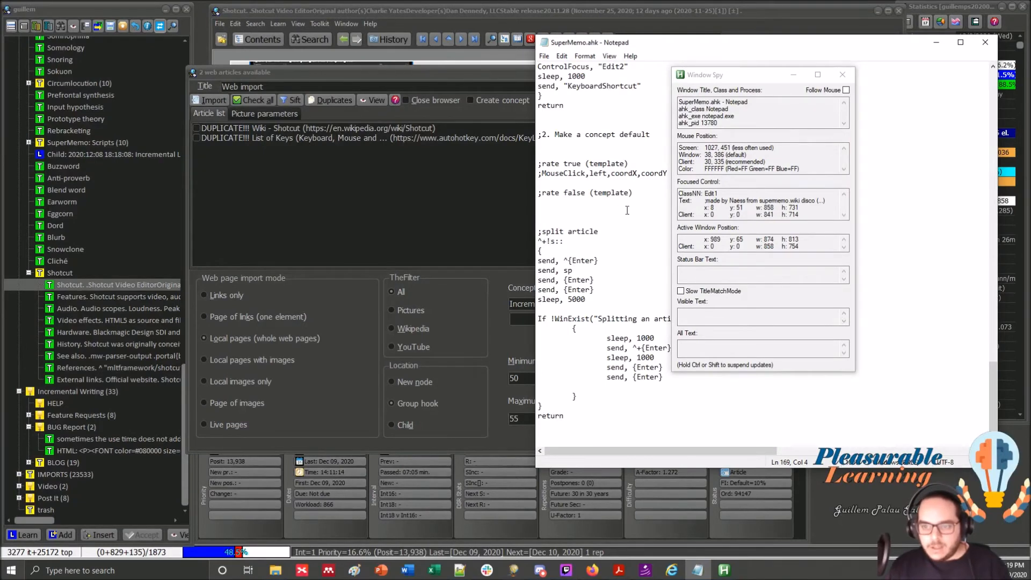
{"action": "left_click", "coordinate": [940, 40]}
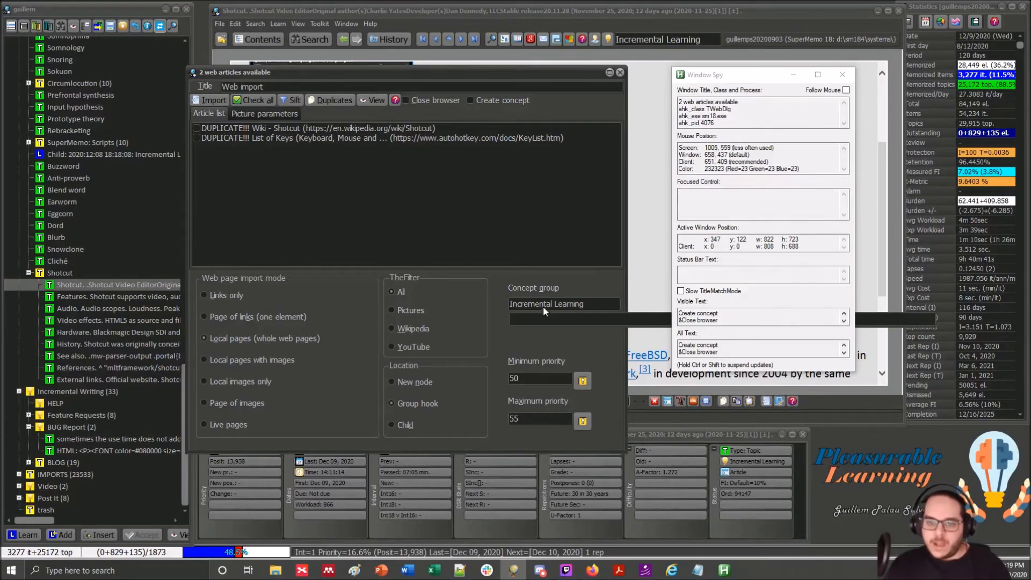
Step: Set the import dialog's concept group to English by searching for "en"
{"action": "left_click", "coordinate": [547, 320]}
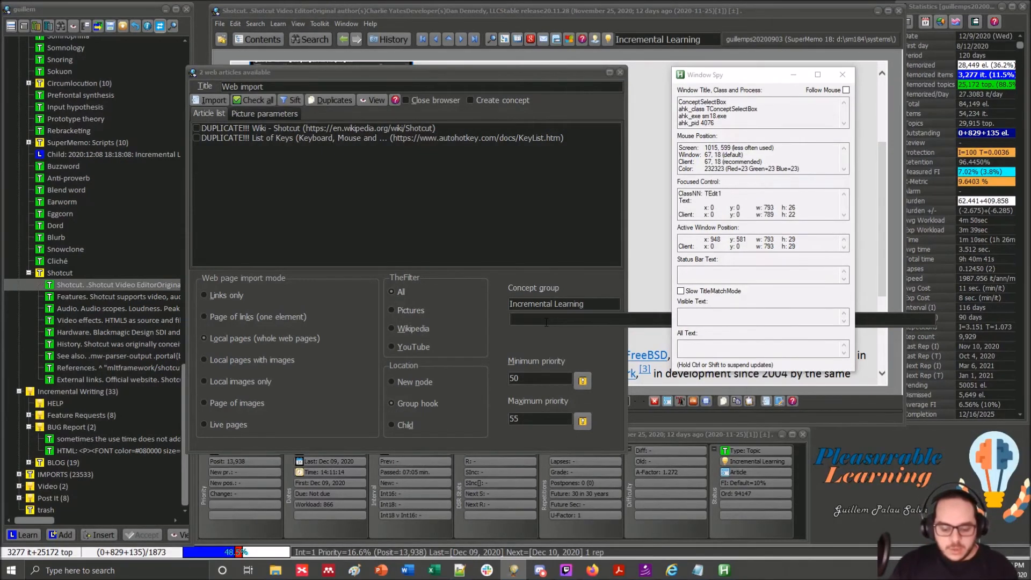
{"action": "type", "text": "en"}
{"action": "key", "text": "BackSpace"}
{"action": "key", "text": "BackSpace"}
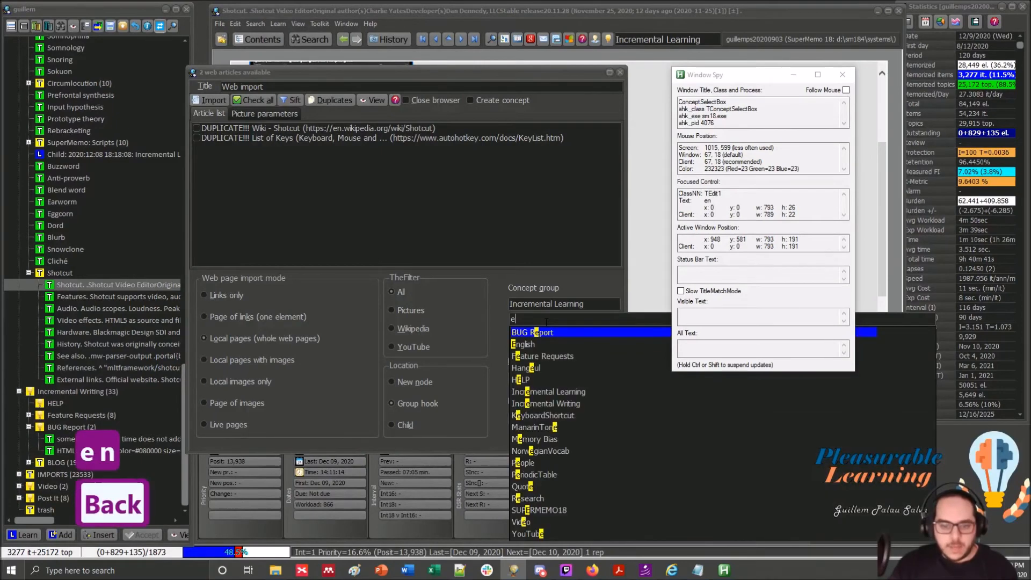
{"action": "type", "text": "en"}
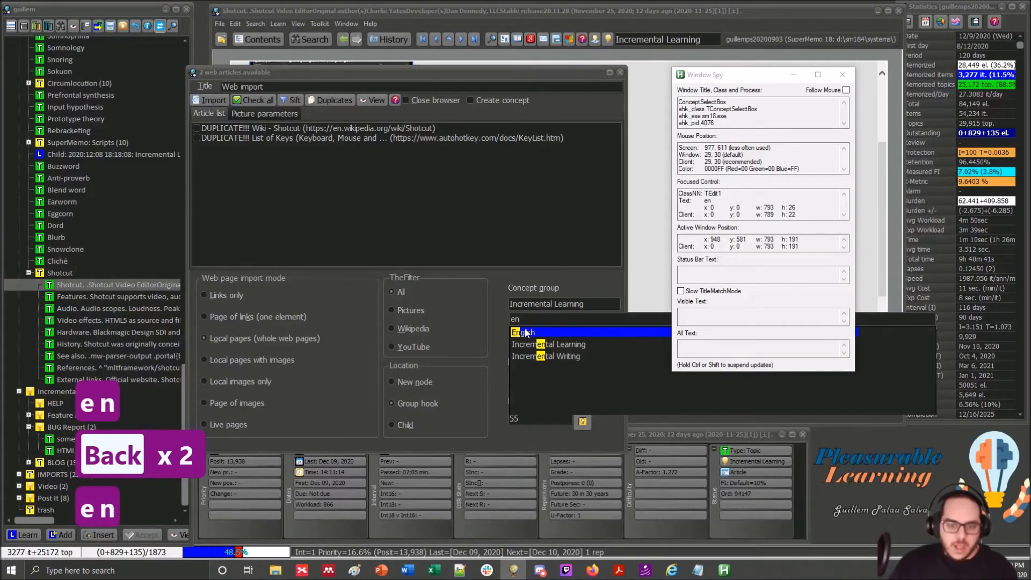
{"action": "left_click", "coordinate": [520, 334]}
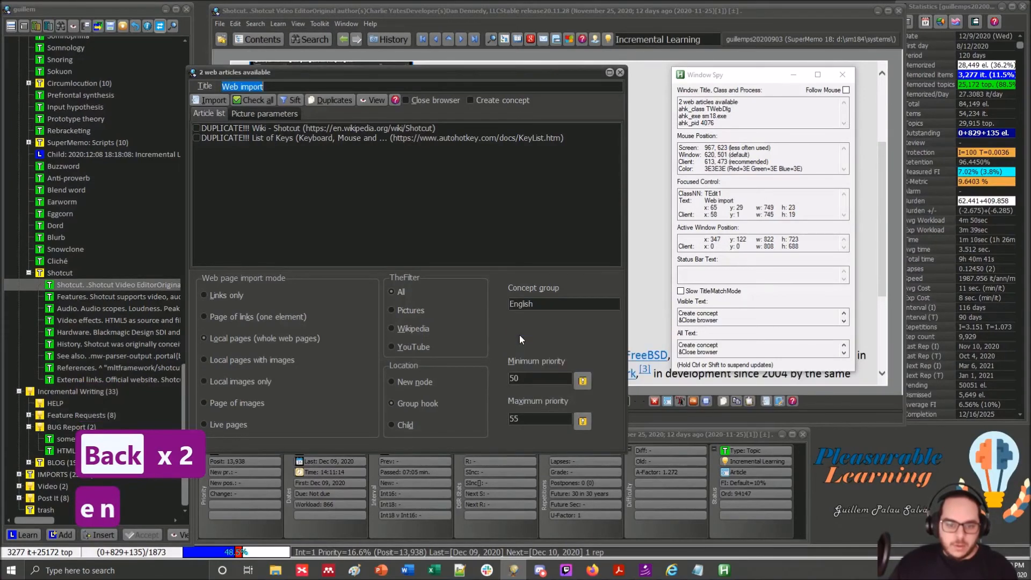
Step: Try the New node and Group hook locations, and filter the article list by Wikipedia and by YouTube
{"action": "left_click", "coordinate": [402, 382]}
{"action": "left_click", "coordinate": [404, 405]}
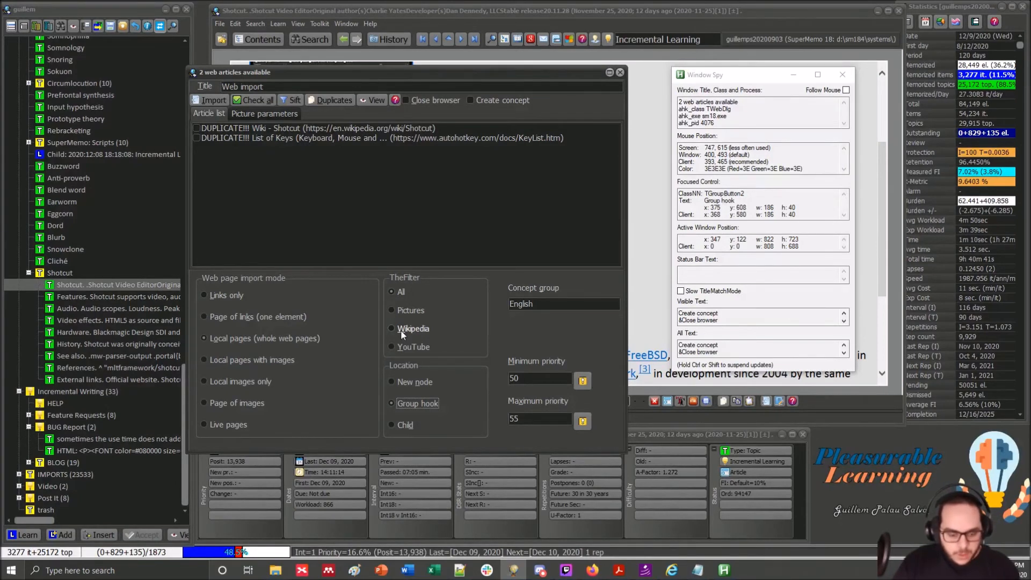
{"action": "key", "text": "alt+w"}
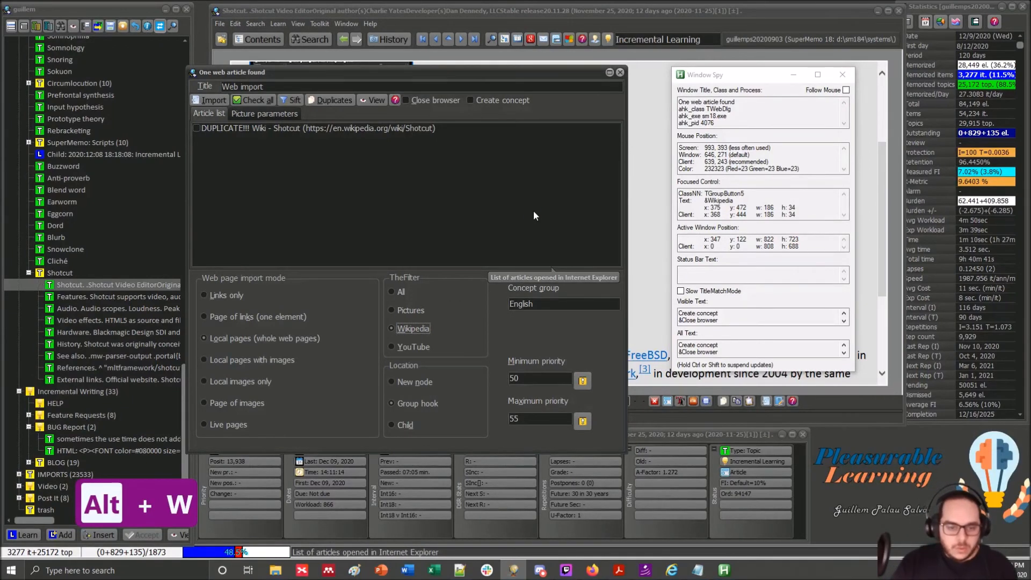
{"action": "key", "text": "alt+y"}
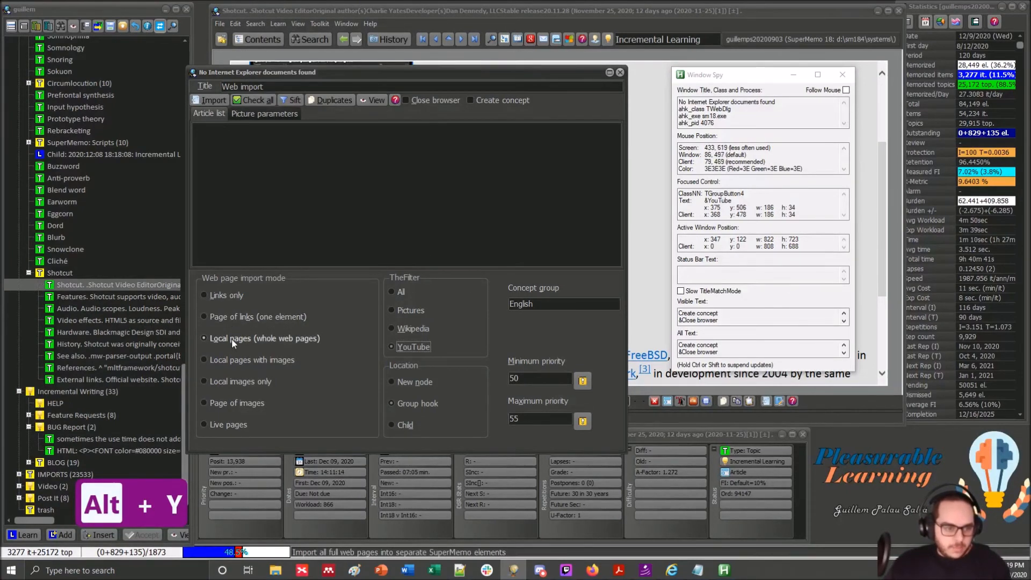
Step: Try the Page of links and Local pages with images import modes, returning to Local pages (whole web pages)
{"action": "left_click", "coordinate": [204, 316]}
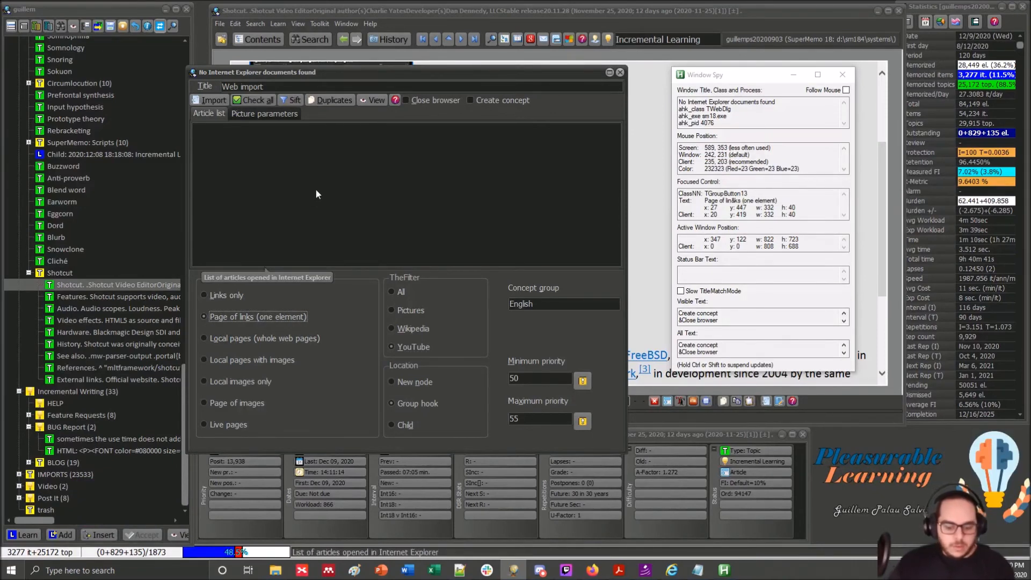
{"action": "key", "text": "alt+o"}
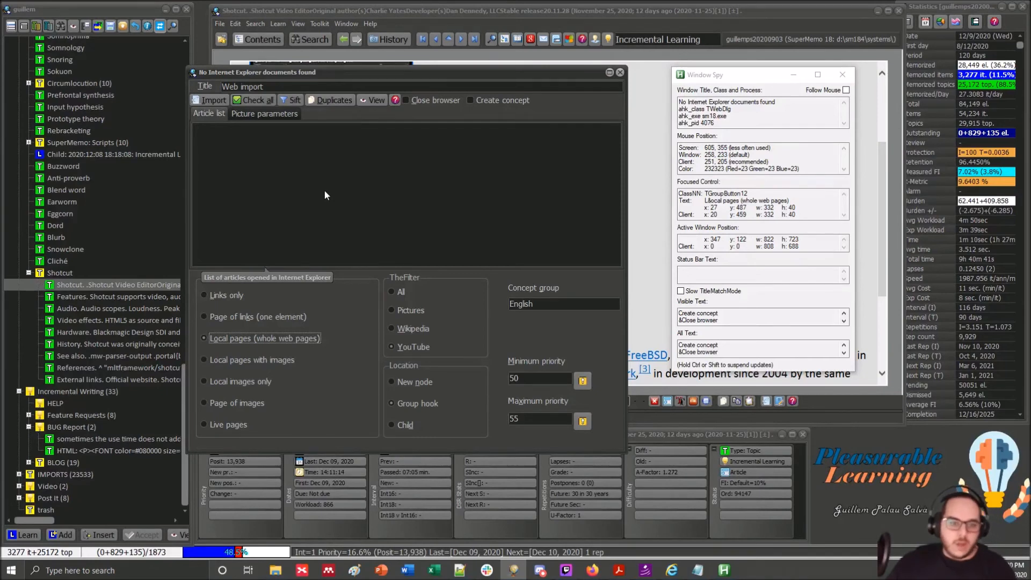
{"action": "left_click", "coordinate": [250, 362]}
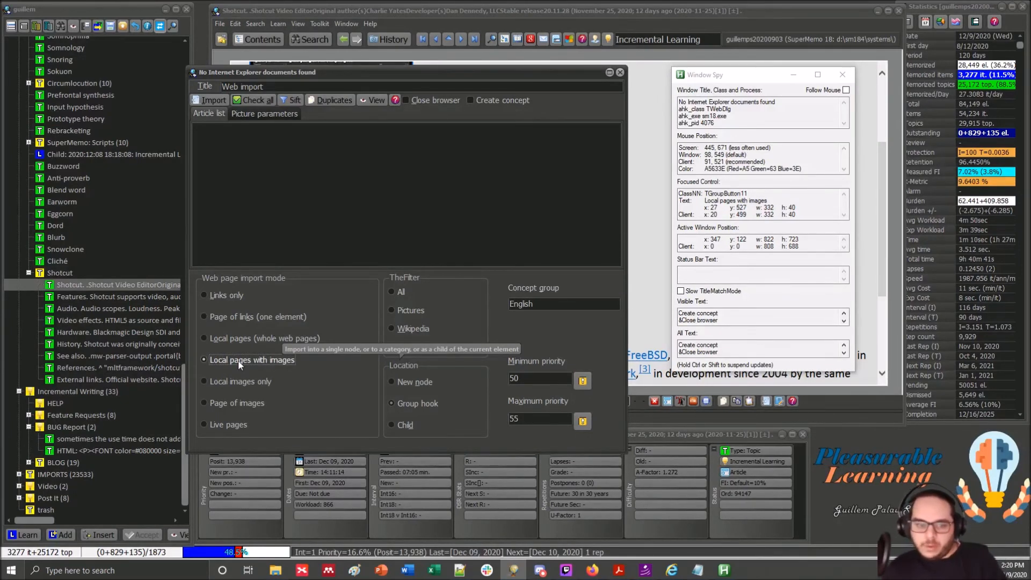
{"action": "left_click", "coordinate": [230, 338]}
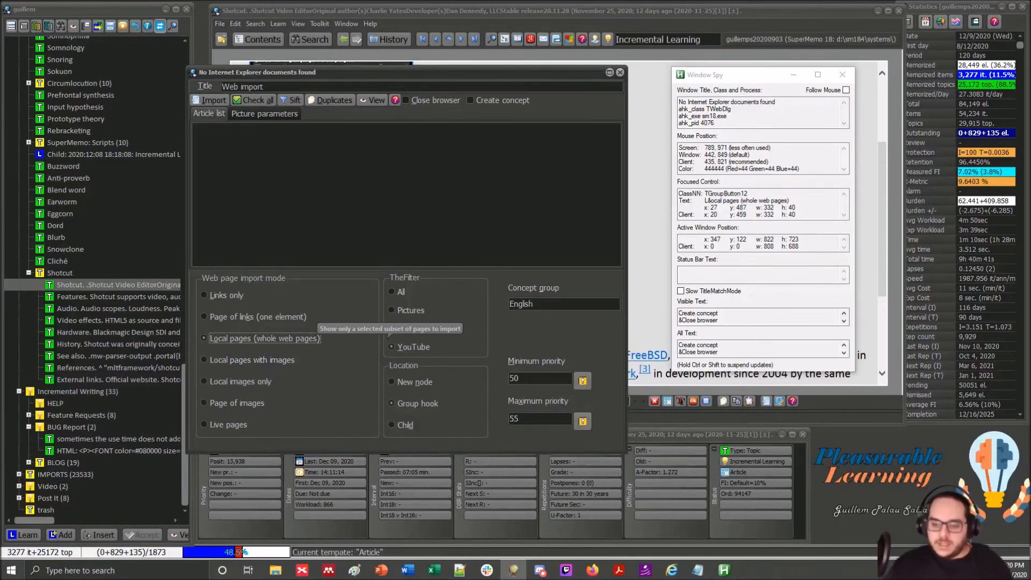
Step: Check the SuperMemo.ahk script briefly, and close the web import dialog without importing anything
{"action": "left_click", "coordinate": [698, 570]}
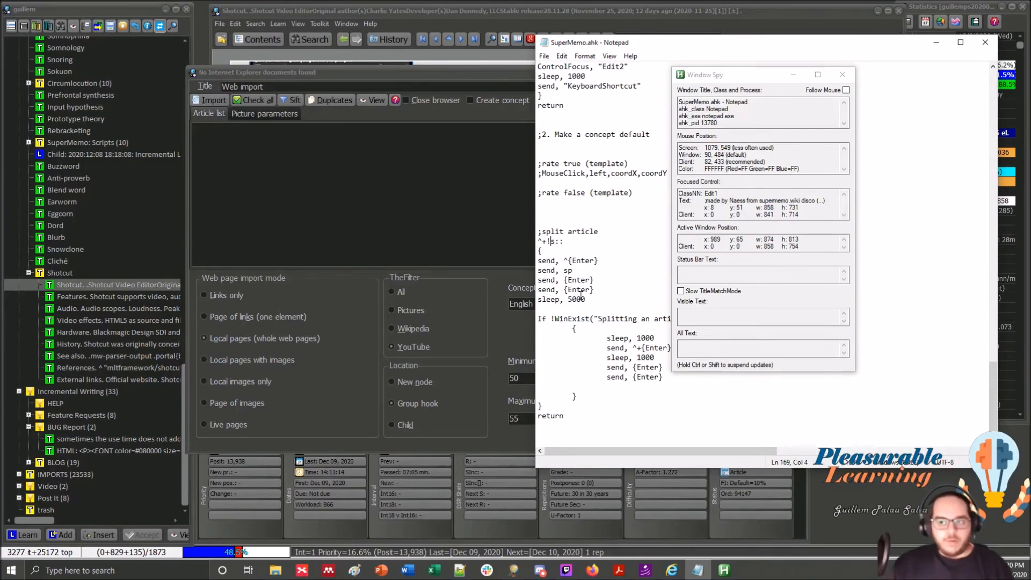
{"action": "left_click", "coordinate": [937, 42]}
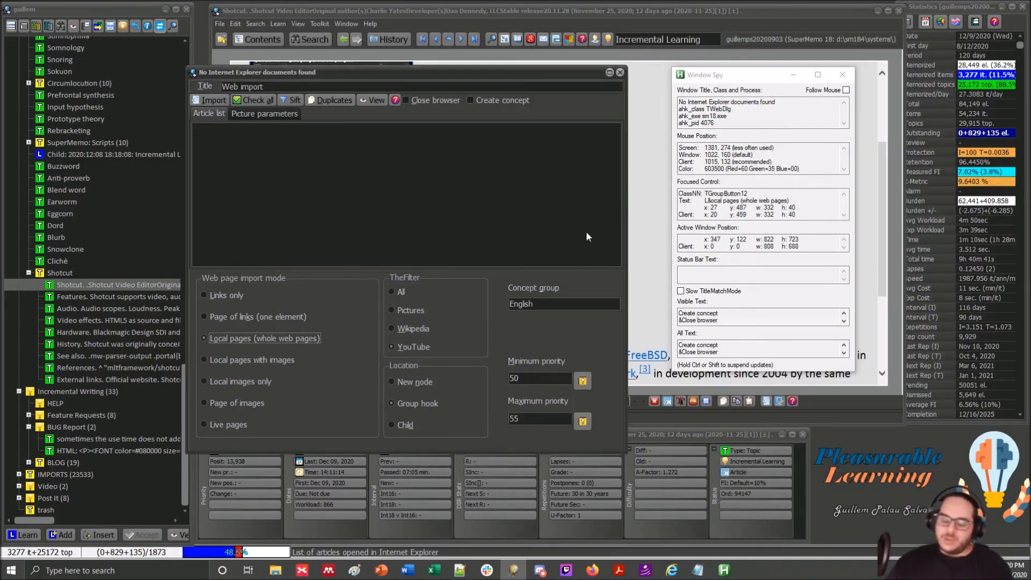
{"action": "left_click", "coordinate": [620, 72]}
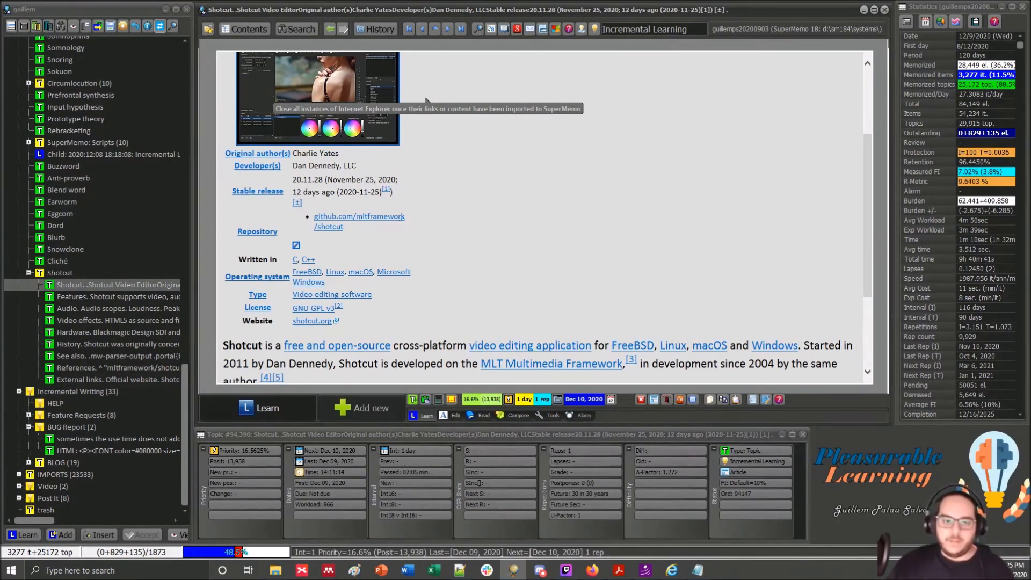
Step: Switch to Discord, open the SuperMemo.wiki server's welcome channel and locate the ahk role reaction under its message
{"action": "left_click_drag", "start_coordinate": [1030, 355], "coordinate": [651, 42]}
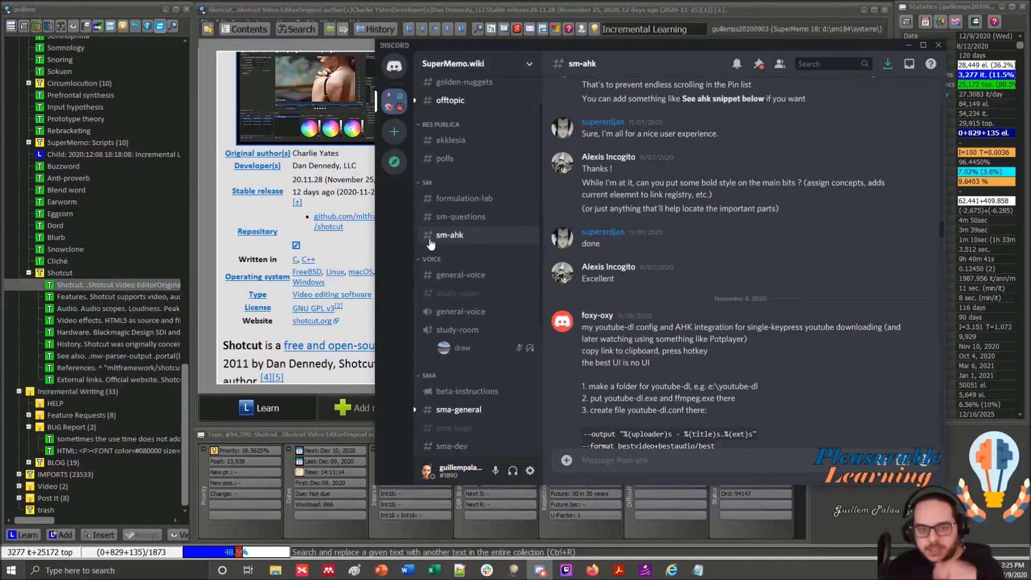
{"action": "scroll", "coordinate": [480, 306], "scroll_direction": "down", "scroll_amount": 3}
{"action": "scroll", "coordinate": [480, 306], "scroll_direction": "down", "scroll_amount": 2}
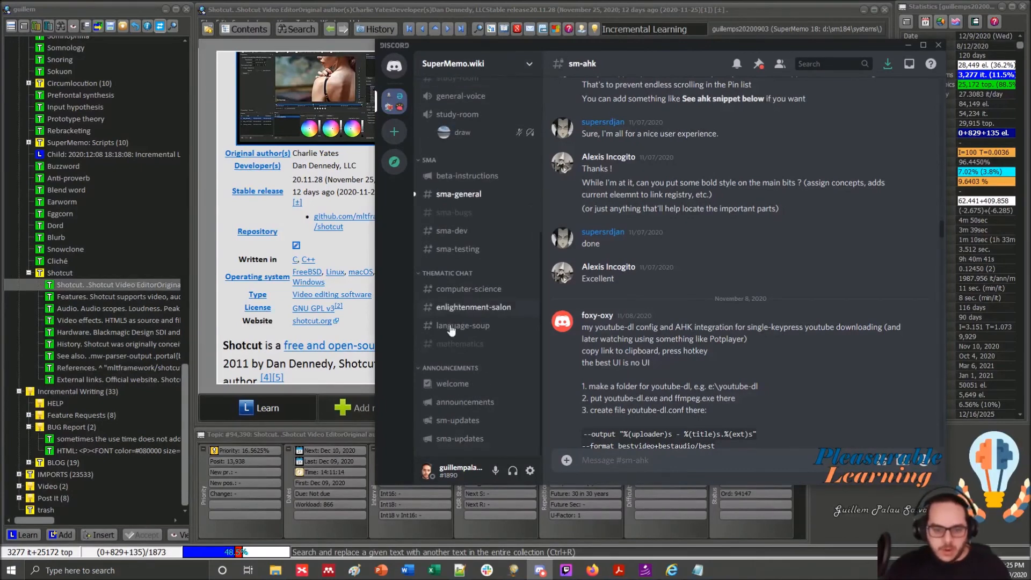
{"action": "left_click", "coordinate": [457, 383]}
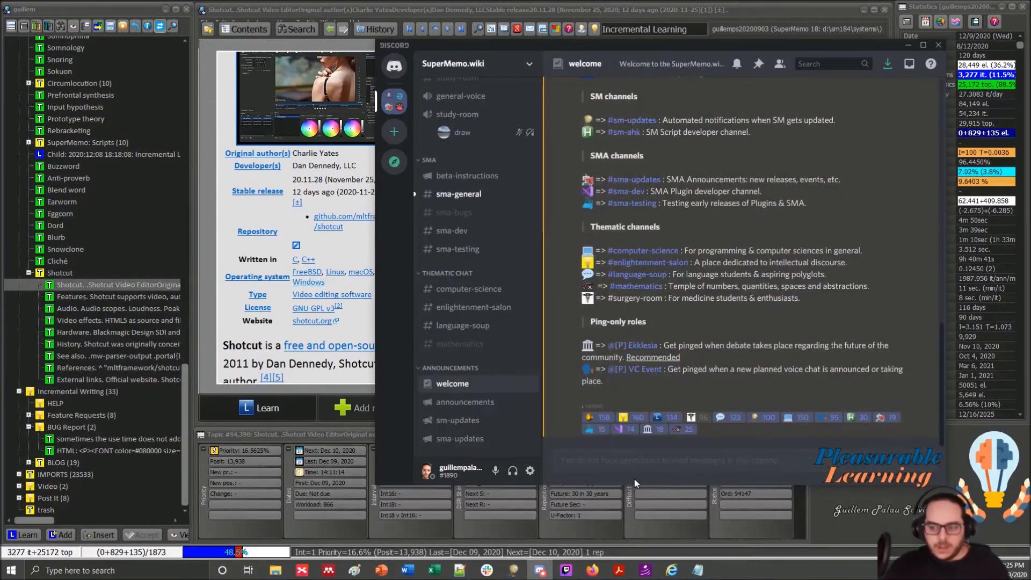
{"action": "mouse_move", "coordinate": [859, 422]}
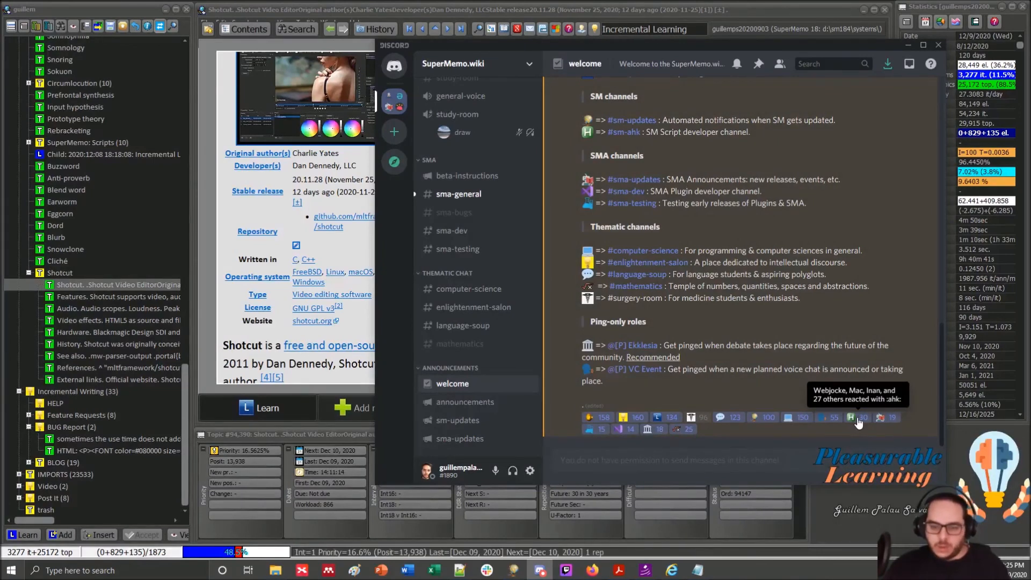
Step: Open the sm-ahk channel at its first message, and highlight the <^>! hotkey prefix and the article splitting code
{"action": "scroll", "coordinate": [500, 349], "scroll_direction": "up", "scroll_amount": 3}
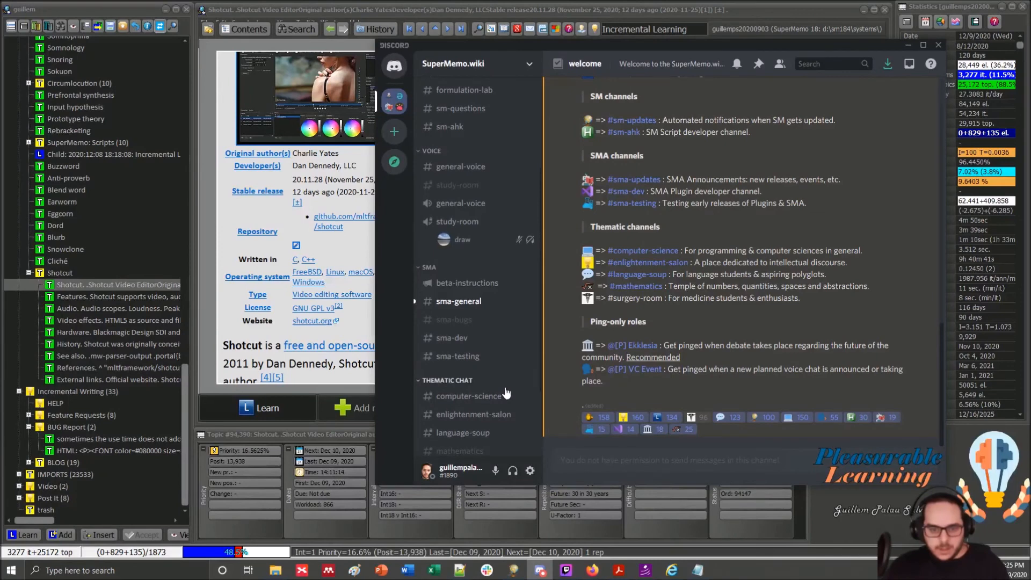
{"action": "scroll", "coordinate": [506, 394], "scroll_direction": "down", "scroll_amount": 2}
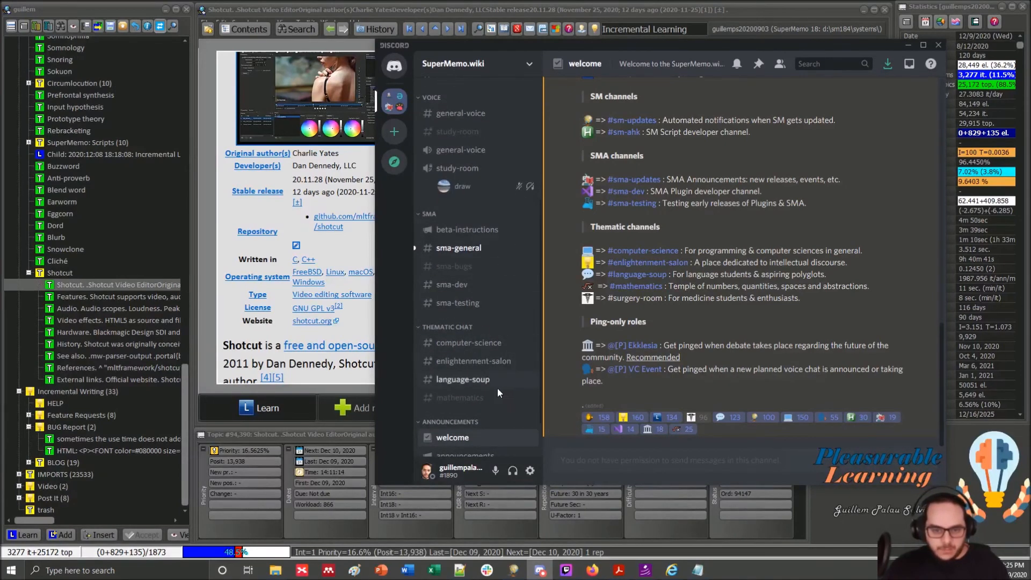
{"action": "scroll", "coordinate": [481, 317], "scroll_direction": "up", "scroll_amount": 5}
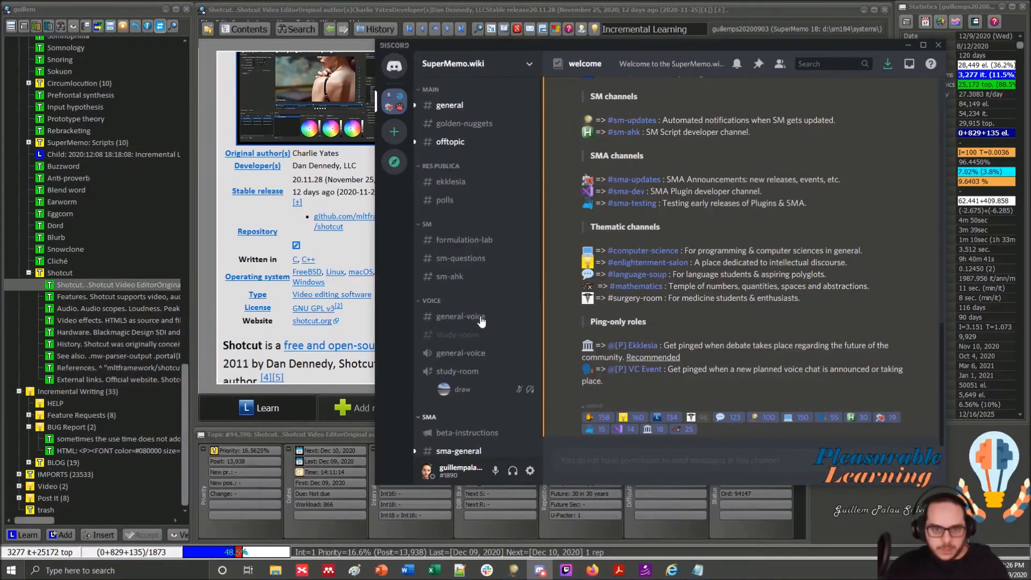
{"action": "left_click", "coordinate": [452, 277]}
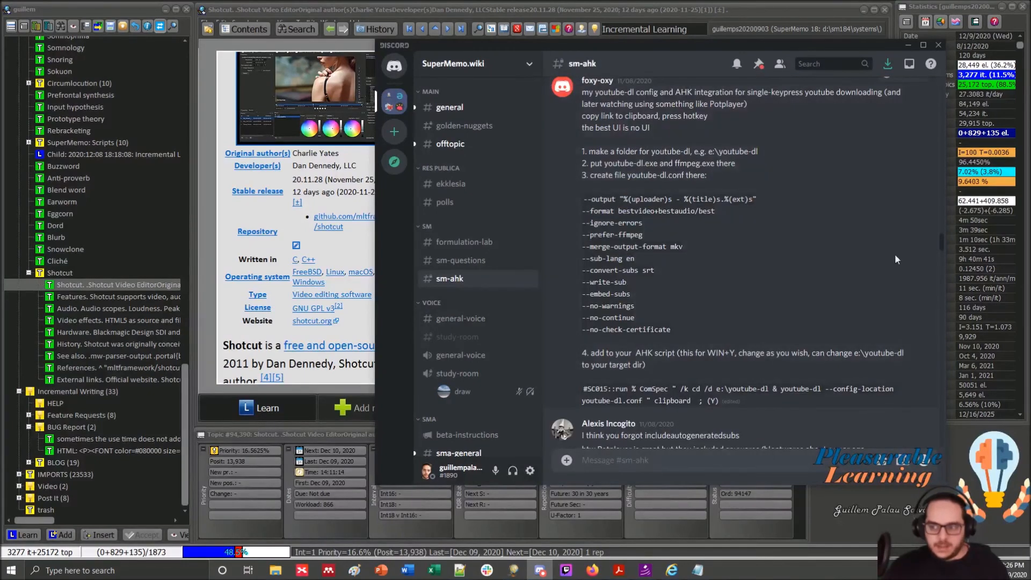
{"action": "left_click_drag", "start_coordinate": [942, 241], "coordinate": [937, 75]}
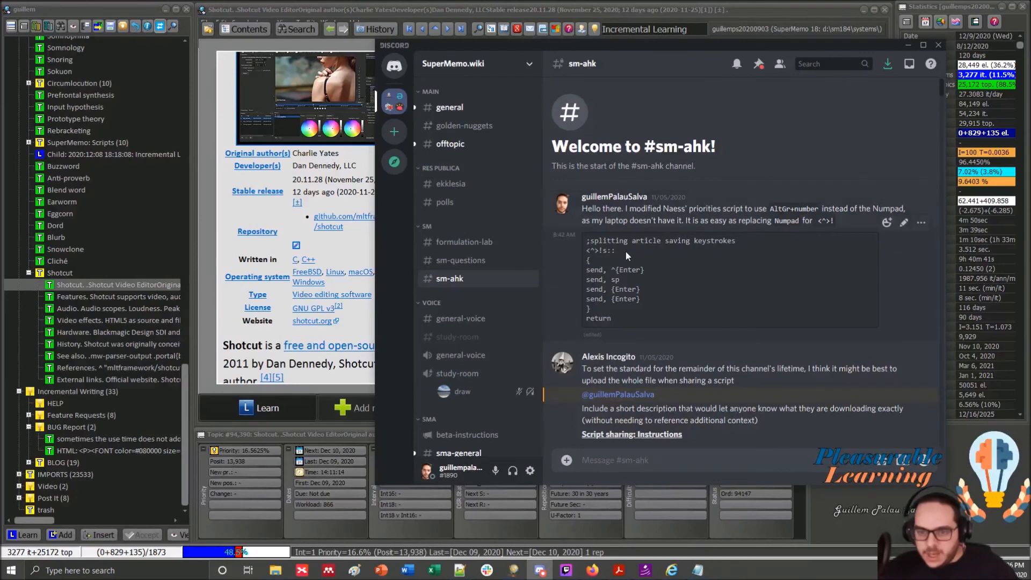
{"action": "left_click_drag", "start_coordinate": [602, 250], "coordinate": [585, 252]}
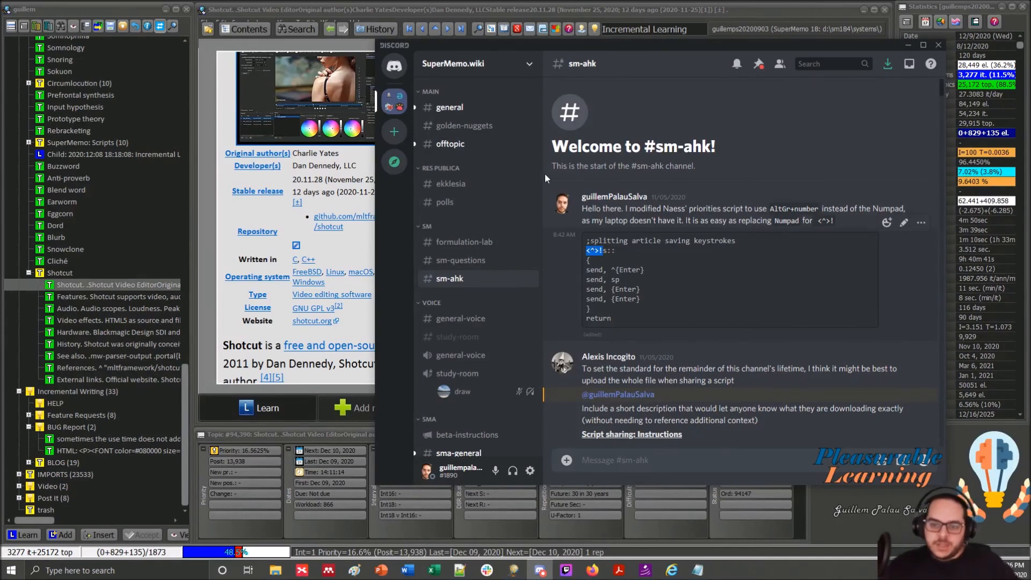
{"action": "left_click_drag", "start_coordinate": [639, 317], "coordinate": [585, 246]}
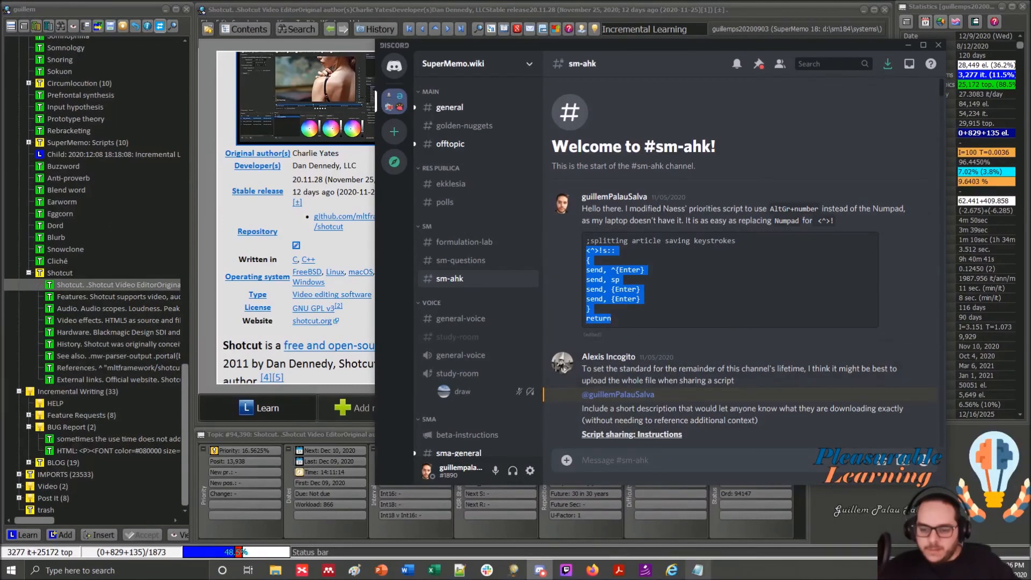
Step: Place the SuperMemo.ahk Notepad window beside Discord to compare its split article script with the posted version
{"action": "left_click", "coordinate": [697, 570]}
{"action": "left_click_drag", "start_coordinate": [785, 45], "coordinate": [356, 63]}
{"action": "left_click", "coordinate": [689, 279]}
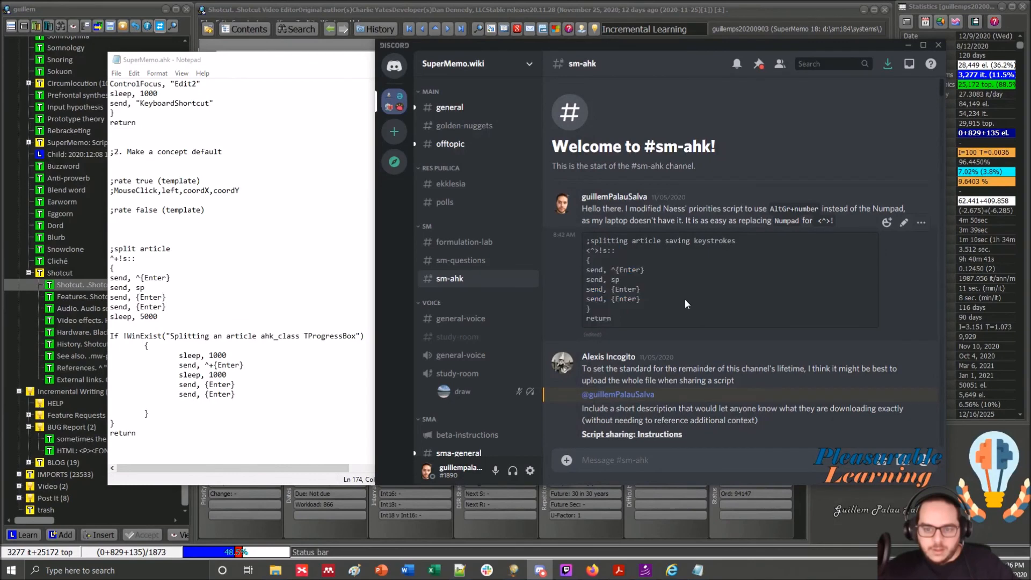